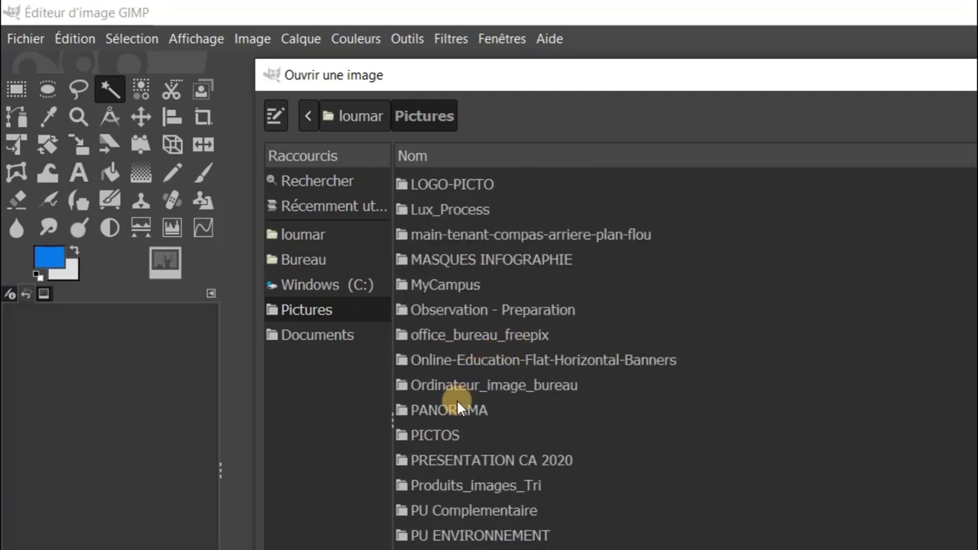
# Open the panorama image 210411_200810.jpg from the PANORAMA folder in Pictures
pyautogui.click(449, 409)
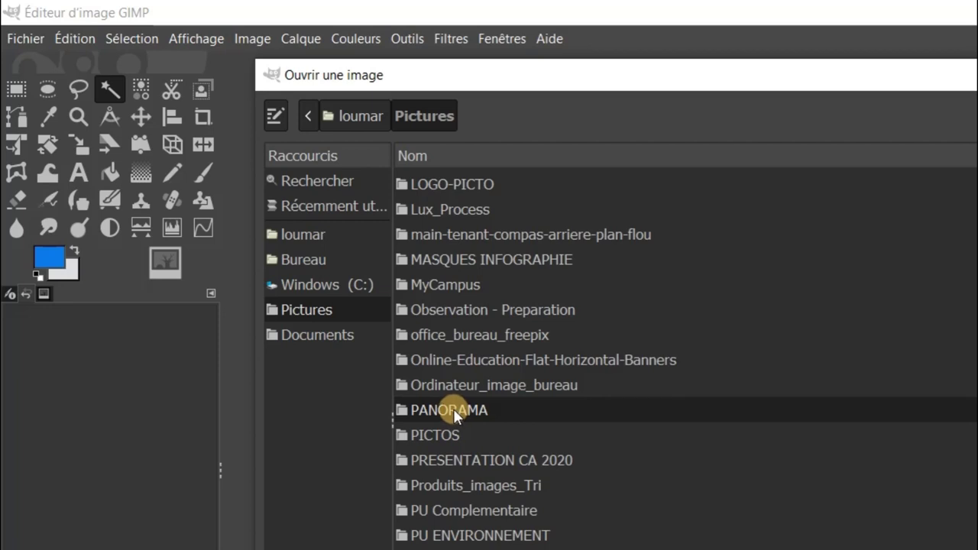
pyautogui.doubleClick(453, 408)
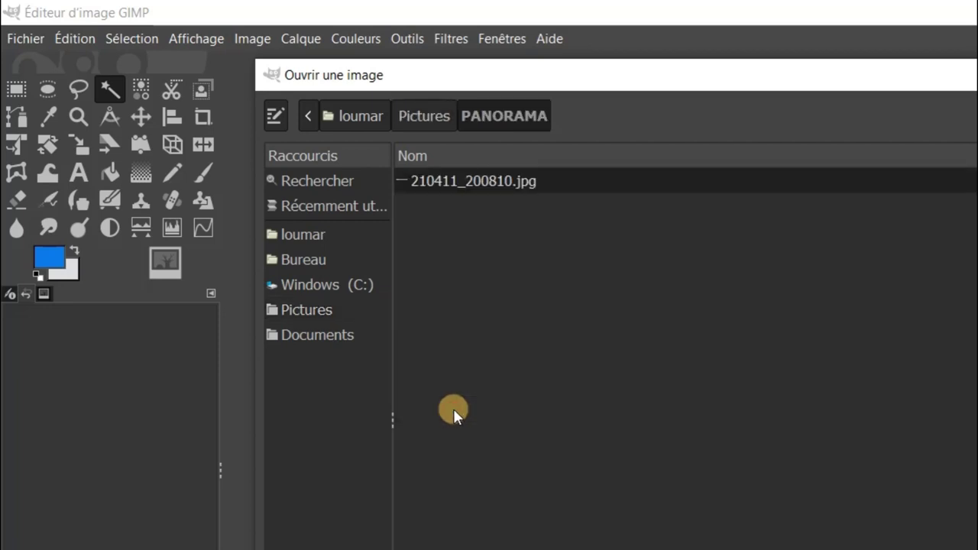
pyautogui.doubleClick(488, 179)
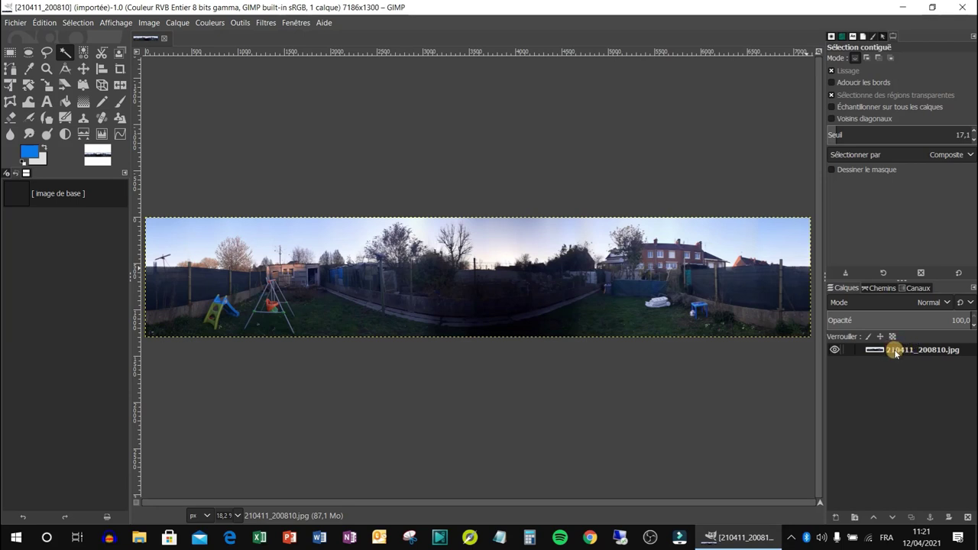
# Toggle the panorama layer's visibility off and on, and add an alpha channel to the layer
pyautogui.click(836, 350)
pyautogui.click(836, 350)
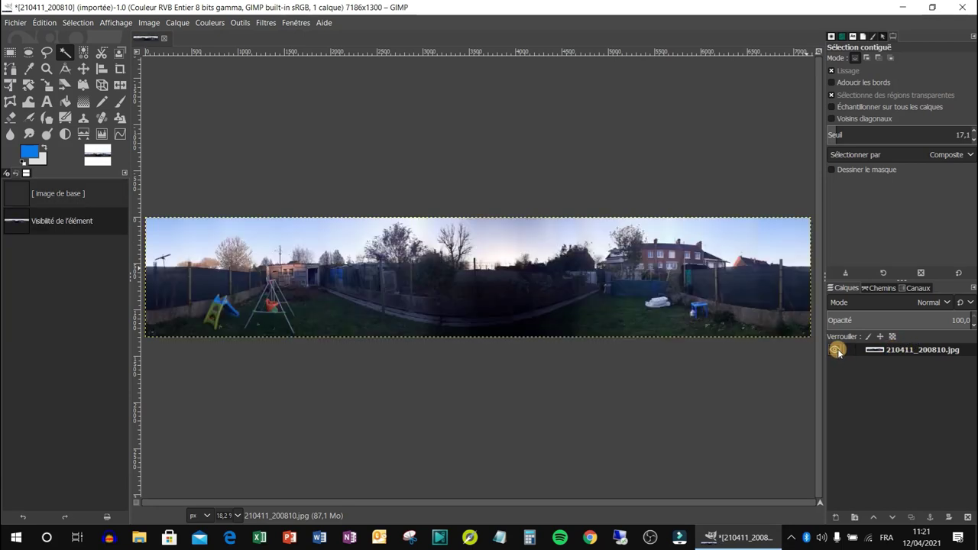
pyautogui.rightClick(897, 350)
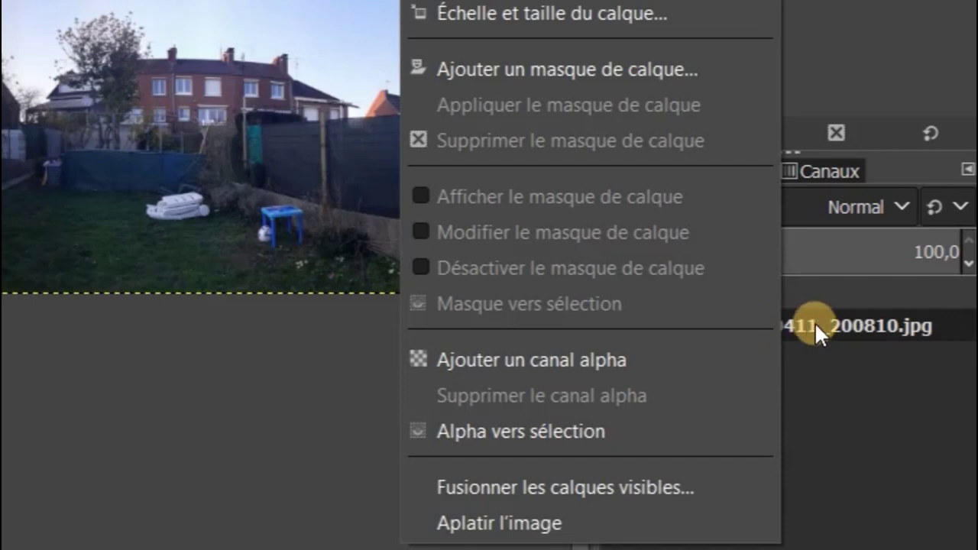
pyautogui.click(560, 358)
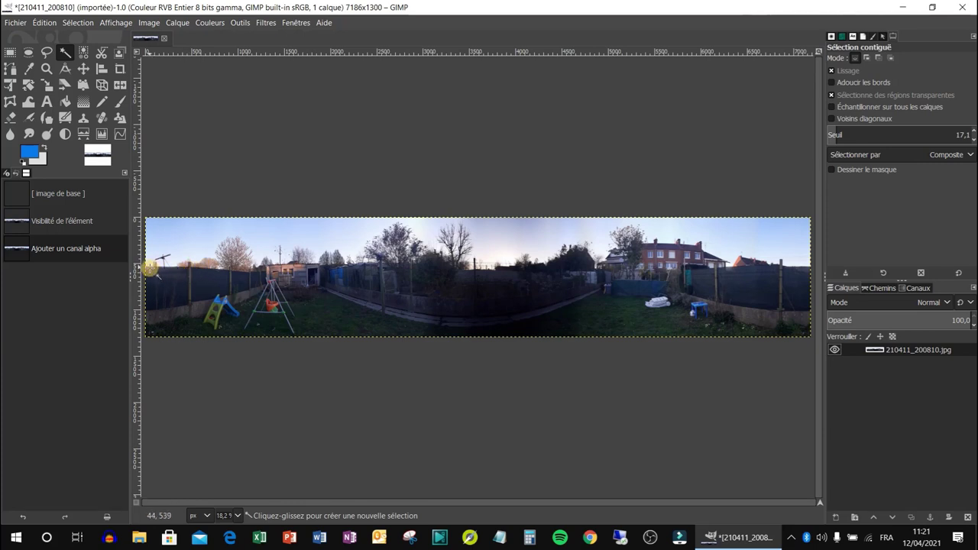
# Trace the skyline with Free Select from the panorama's left edge, following the fence, utility pole, trees and shed roof
pyautogui.scroll(5, 151, 267)
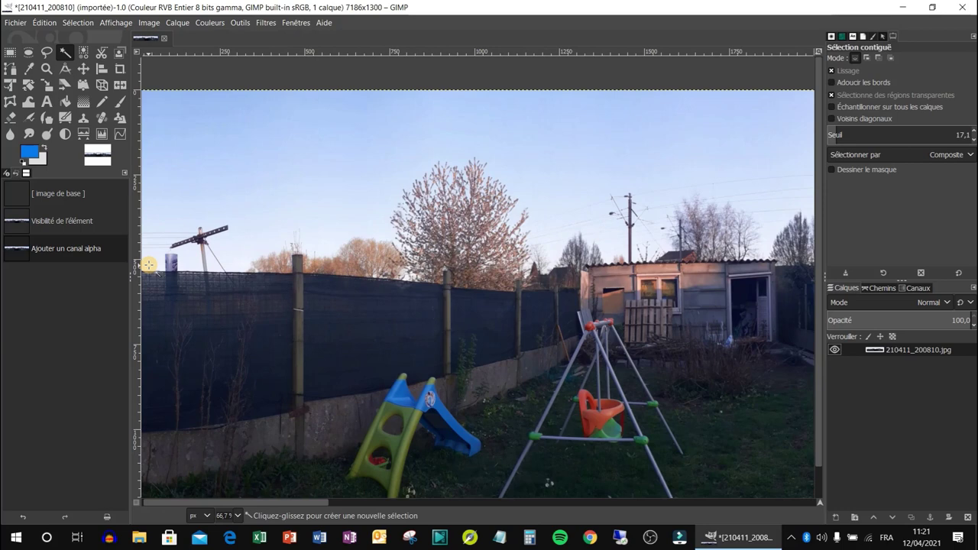
pyautogui.scroll(1, 149, 264)
pyautogui.scroll(-4, 149, 264)
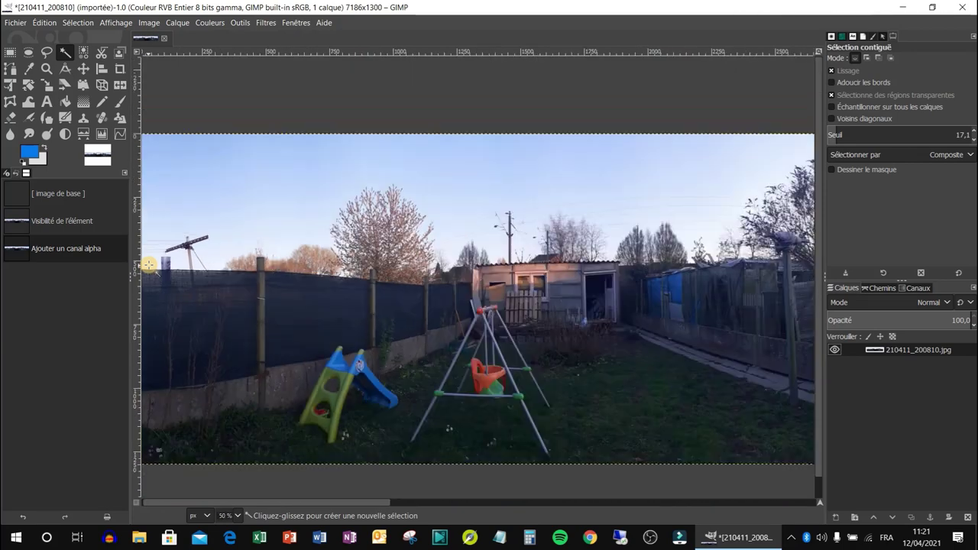
pyautogui.scroll(2, 149, 264)
pyautogui.scroll(2, 149, 264)
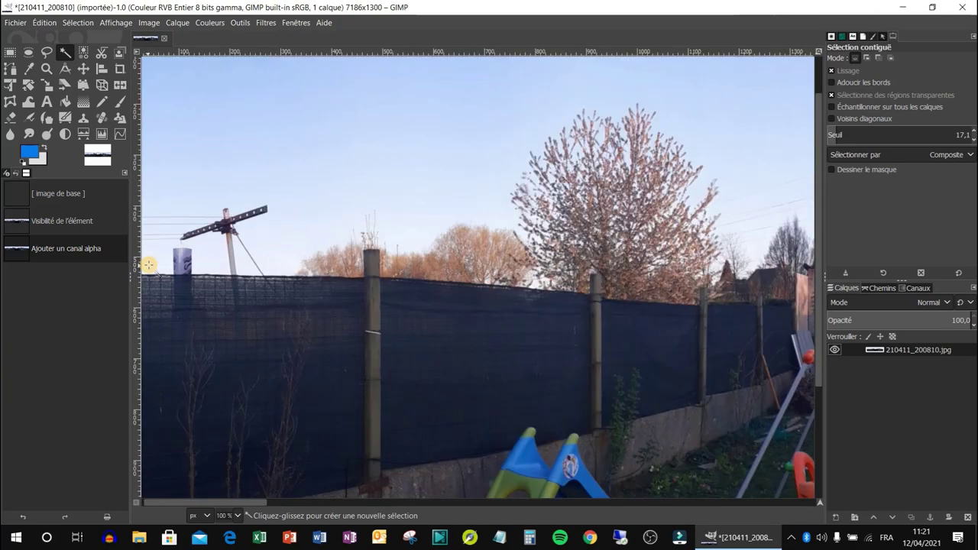
pyautogui.moveTo(230, 501); pyautogui.dragTo(199, 505)
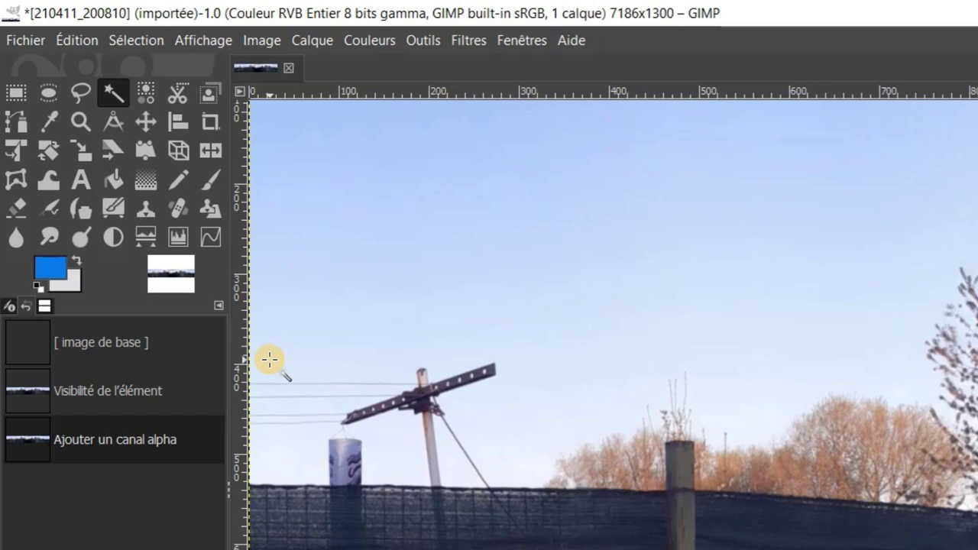
pyautogui.click(81, 93)
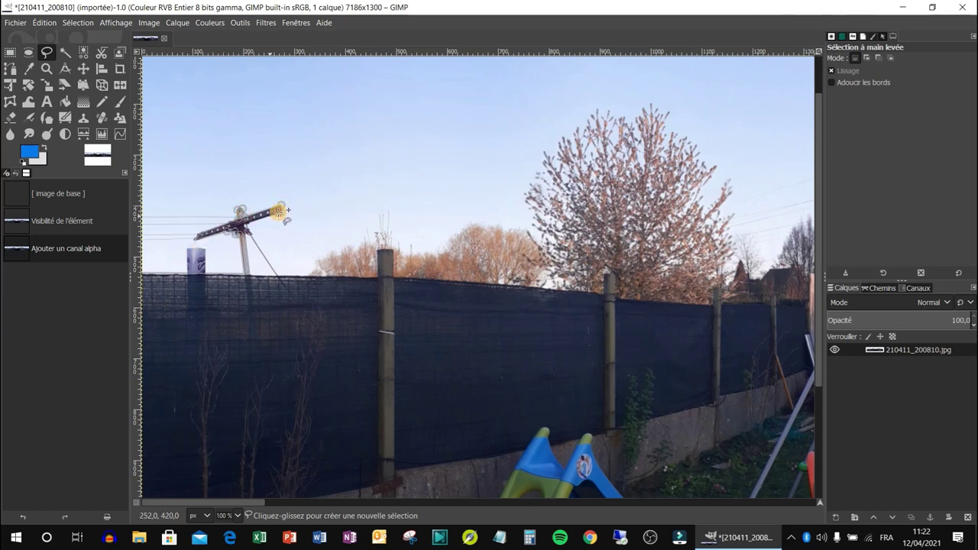
pyautogui.moveTo(309, 275)
pyautogui.mouseDown()
pyautogui.moveTo(333, 251)
pyautogui.moveTo(376, 243)
pyautogui.moveTo(429, 253)
pyautogui.moveTo(466, 232)
pyautogui.moveTo(549, 246)
pyautogui.moveTo(539, 175)
pyautogui.moveTo(600, 119)
pyautogui.moveTo(683, 138)
pyautogui.moveTo(718, 196)
pyautogui.moveTo(720, 266)
pyautogui.moveTo(760, 253)
pyautogui.mouseUp()
pyautogui.moveTo(237, 501); pyautogui.dragTo(316, 501)
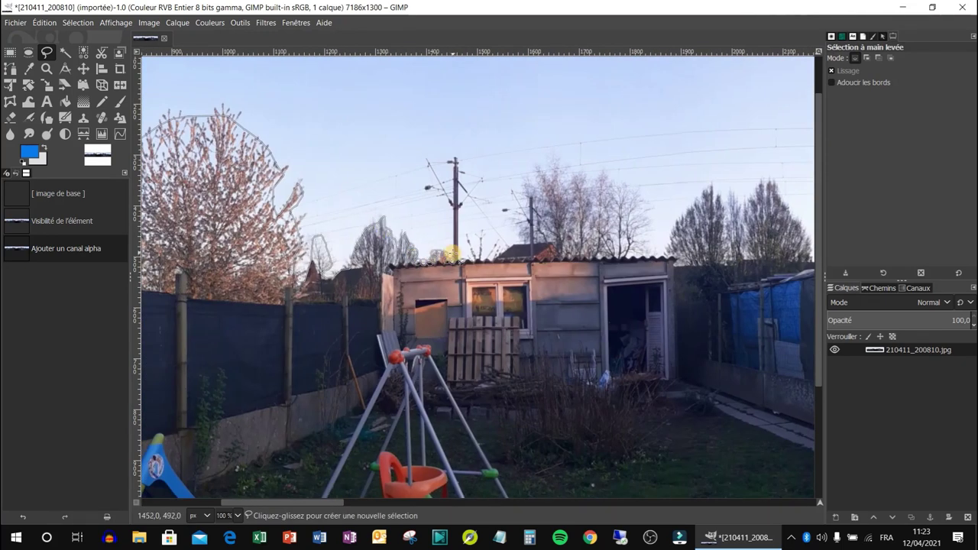
pyautogui.moveTo(455, 164)
pyautogui.mouseDown()
pyautogui.moveTo(458, 258)
pyautogui.moveTo(527, 244)
pyautogui.moveTo(510, 222)
pyautogui.moveTo(524, 183)
pyautogui.moveTo(543, 173)
pyautogui.moveTo(623, 189)
pyautogui.moveTo(642, 257)
pyautogui.moveTo(713, 196)
pyautogui.moveTo(774, 200)
pyautogui.moveTo(262, 187)
pyautogui.moveTo(345, 259)
pyautogui.moveTo(437, 263)
pyautogui.moveTo(356, 260)
pyautogui.moveTo(367, 229)
pyautogui.moveTo(404, 230)
pyautogui.moveTo(441, 183)
pyautogui.moveTo(502, 144)
pyautogui.moveTo(540, 388)
pyautogui.moveTo(450, 149)
pyautogui.moveTo(465, 110)
pyautogui.moveTo(485, 209)
pyautogui.moveTo(624, 235)
pyautogui.moveTo(663, 254)
pyautogui.moveTo(720, 255)
pyautogui.moveTo(647, 155)
pyautogui.moveTo(735, 89)
pyautogui.moveTo(790, 96)
pyautogui.moveTo(550, 17)
pyautogui.moveTo(560, 168)
pyautogui.moveTo(552, 309)
pyautogui.moveTo(583, 290)
pyautogui.moveTo(592, 336)
pyautogui.moveTo(673, 344)
pyautogui.moveTo(504, 485)
pyautogui.moveTo(412, 325)
pyautogui.moveTo(442, 321)
pyautogui.moveTo(503, 266)
pyautogui.moveTo(603, 307)
pyautogui.moveTo(532, 459)
pyautogui.moveTo(354, 282)
pyautogui.moveTo(402, 246)
pyautogui.moveTo(406, 257)
pyautogui.moveTo(414, 223)
pyautogui.moveTo(506, 224)
pyautogui.moveTo(578, 290)
pyautogui.moveTo(635, 300)
pyautogui.moveTo(691, 229)
pyautogui.moveTo(562, 510)
pyautogui.moveTo(307, 163)
pyautogui.moveTo(384, 114)
pyautogui.moveTo(464, 130)
pyautogui.moveTo(479, 199)
pyautogui.moveTo(544, 189)
pyautogui.moveTo(549, 177)
pyautogui.moveTo(561, 193)
pyautogui.moveTo(661, 203)
pyautogui.moveTo(683, 175)
pyautogui.moveTo(760, 204)
pyautogui.moveTo(798, 201)
pyautogui.moveTo(636, 502)
pyautogui.moveTo(735, 502)
pyautogui.mouseUp()
# Finish tracing along the houses and fence to the panorama's right edge, and close the sky selection through the image's upper corners
pyautogui.moveTo(414, 307); pyautogui.dragTo(435, 336)
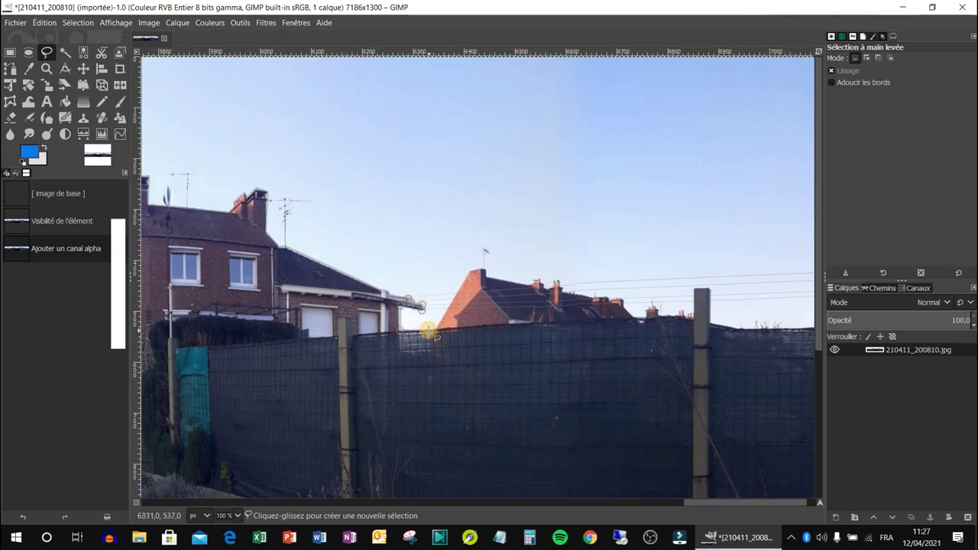
pyautogui.moveTo(542, 285)
pyautogui.mouseDown()
pyautogui.moveTo(655, 313)
pyautogui.moveTo(849, 330)
pyautogui.moveTo(817, 327)
pyautogui.mouseUp()
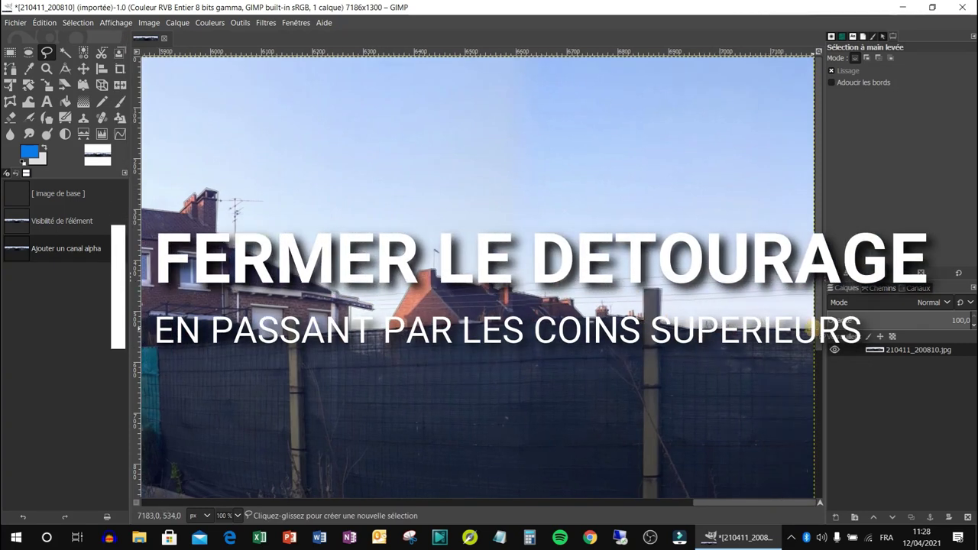
pyautogui.moveTo(814, 56)
pyautogui.mouseDown()
pyautogui.moveTo(484, 489)
pyautogui.moveTo(191, 94)
pyautogui.moveTo(140, 55)
pyautogui.moveTo(134, 267)
pyautogui.moveTo(145, 312)
pyautogui.mouseUp()
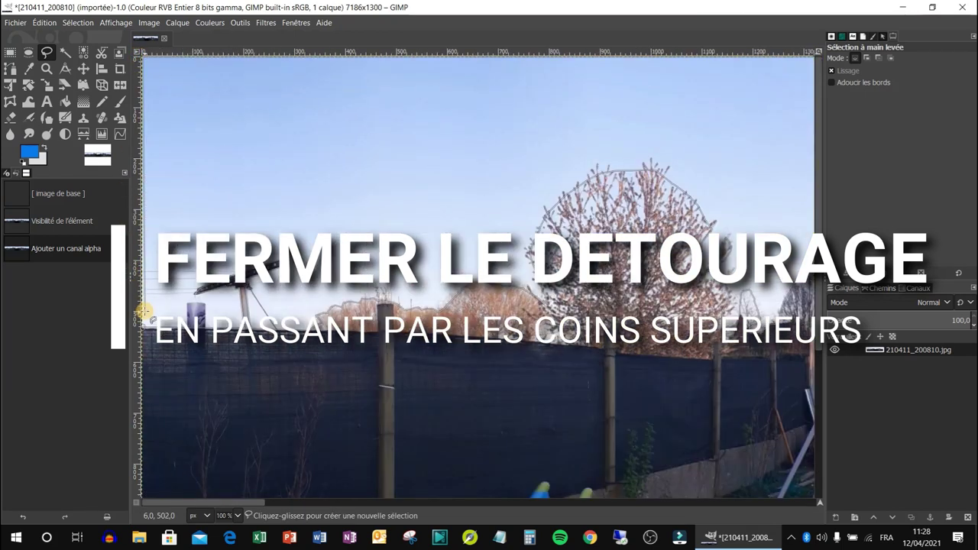
pyautogui.press('Return')
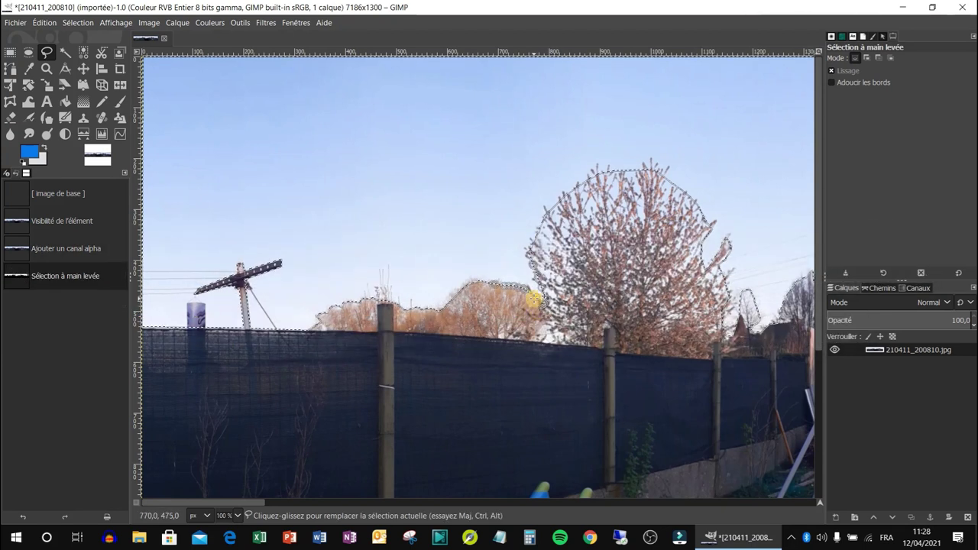
# Erase the selected sky to transparency along the whole panorama and clear the selection
pyautogui.scroll(-2, 521, 272)
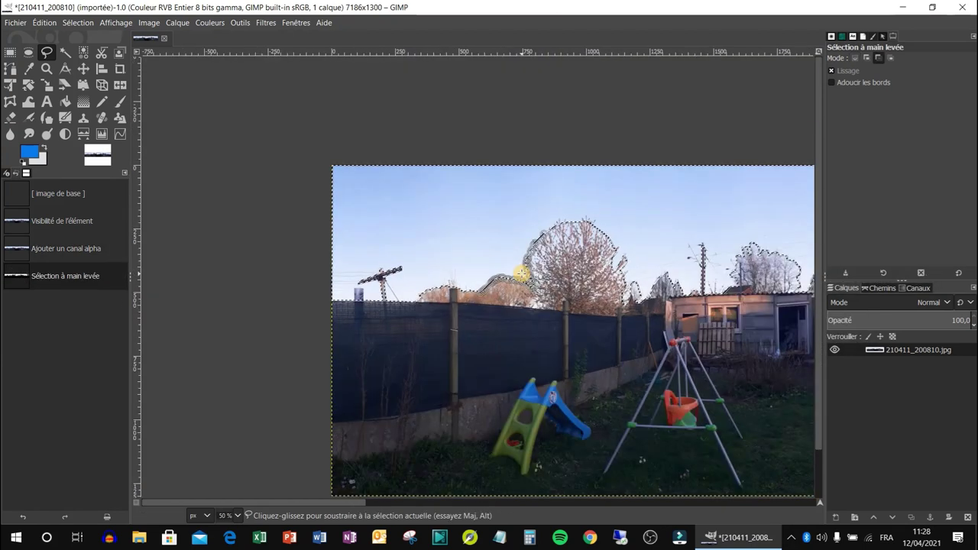
pyautogui.moveTo(345, 502); pyautogui.dragTo(607, 461)
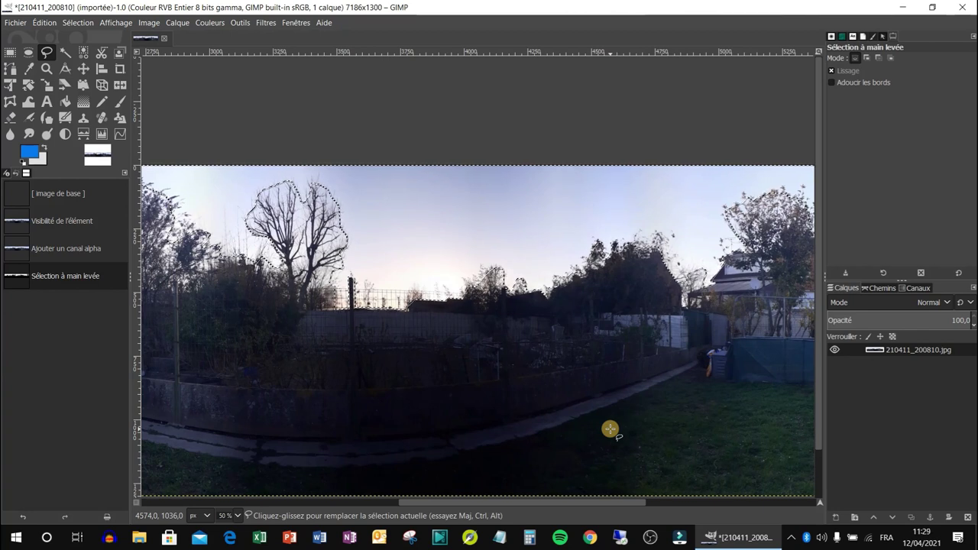
pyautogui.press('Delete')
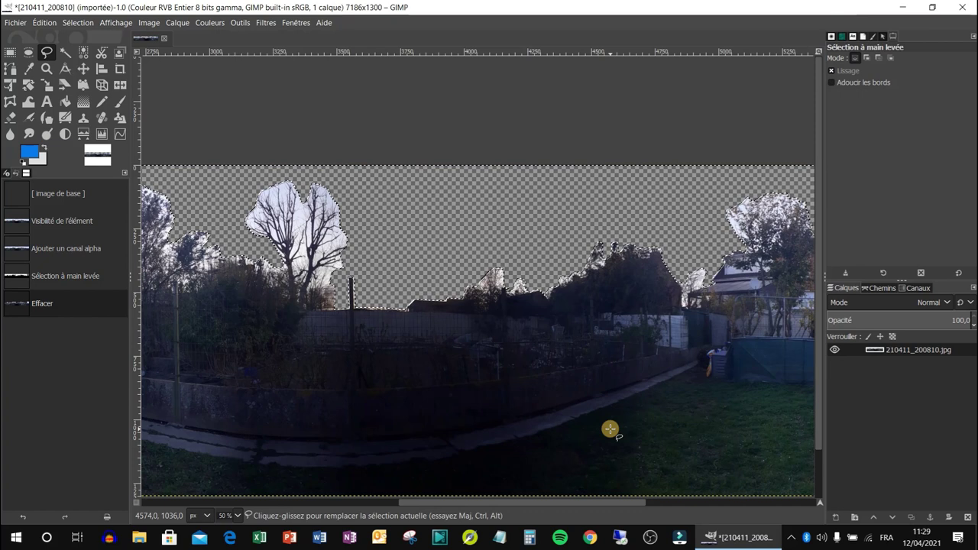
pyautogui.moveTo(572, 504); pyautogui.dragTo(299, 502)
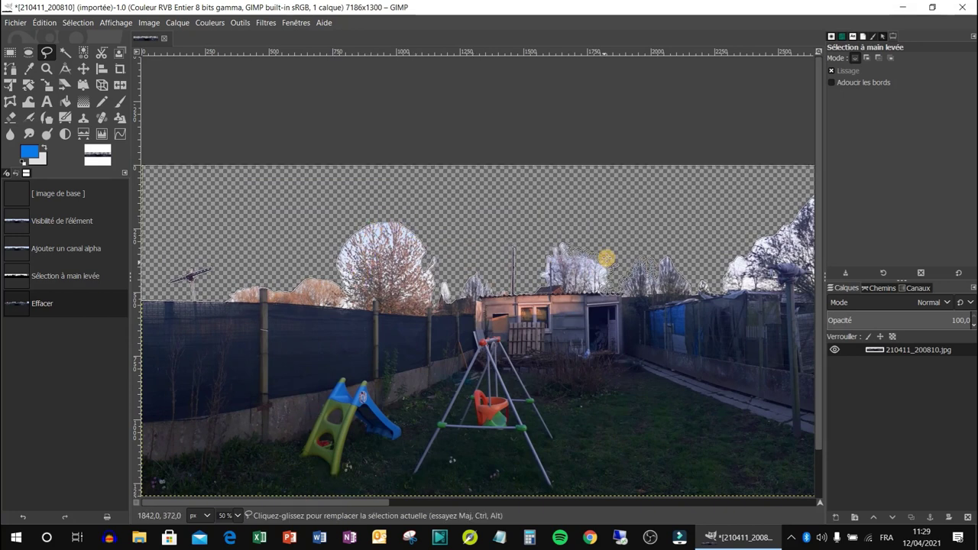
pyautogui.moveTo(397, 286); pyautogui.dragTo(304, 296)
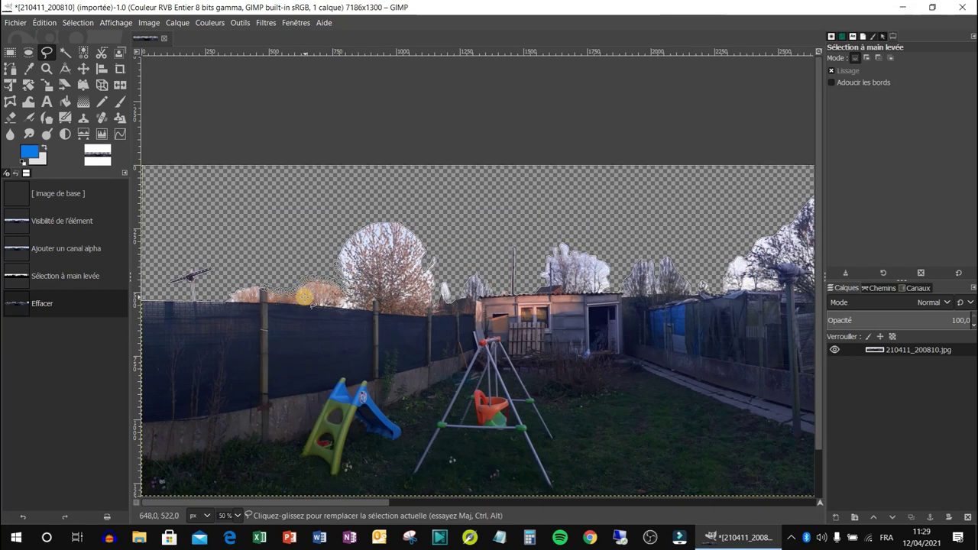
pyautogui.press('Return')
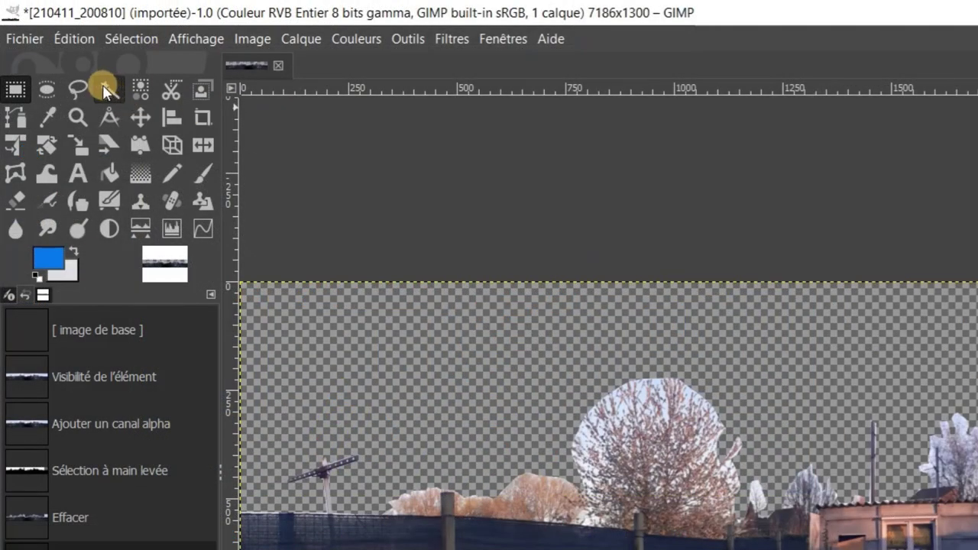
# Use Fuzzy Select to pick and erase the sky patches between the branches at the upper left of the large pink tree
pyautogui.click(105, 88)
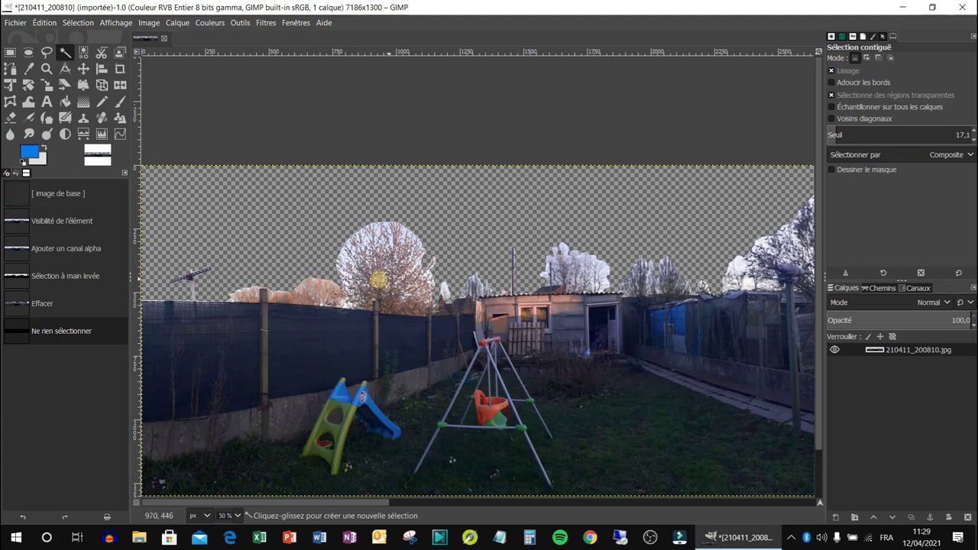
pyautogui.scroll(2, 366, 266)
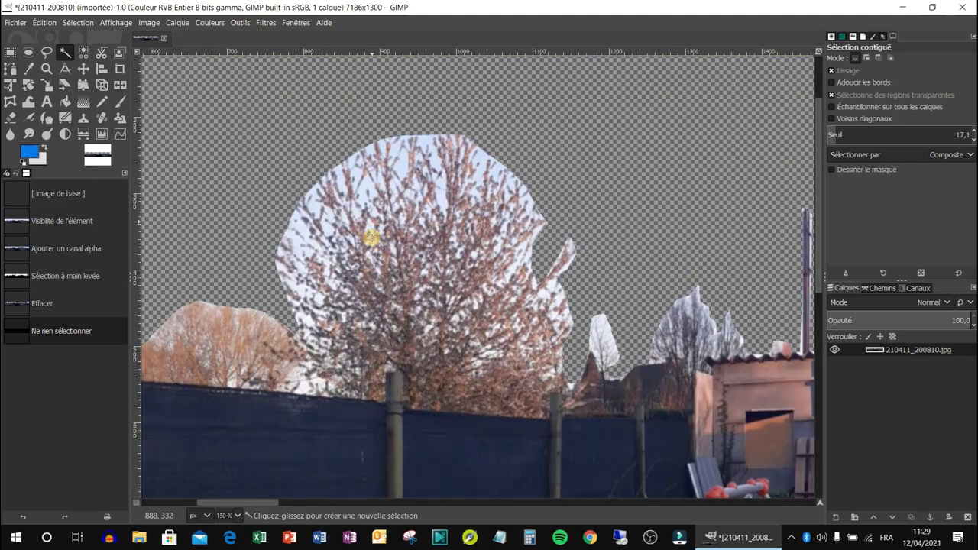
pyautogui.click(366, 183)
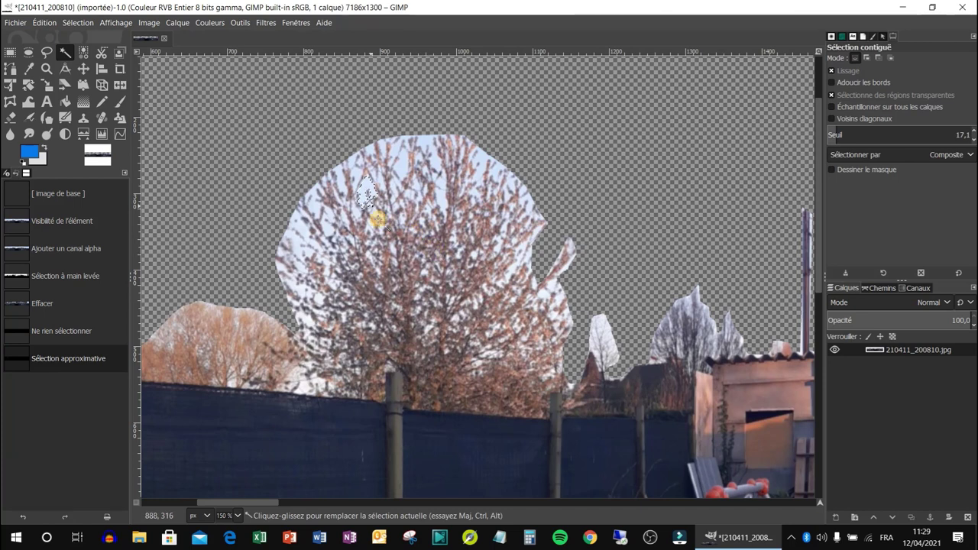
pyautogui.press('Delete')
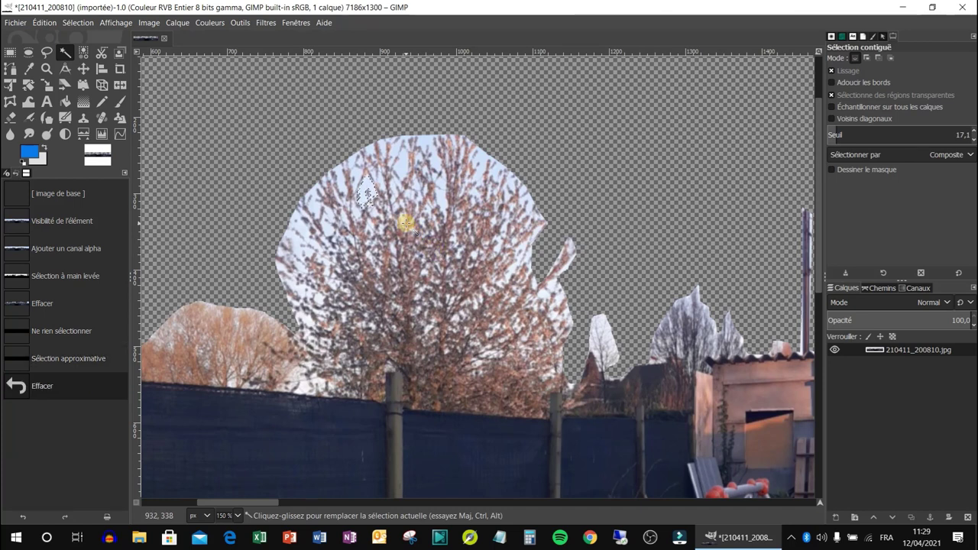
pyautogui.click(356, 176)
pyautogui.press('Delete')
pyautogui.click(344, 180)
pyautogui.press('Delete')
pyautogui.click(317, 211)
pyautogui.press('Delete')
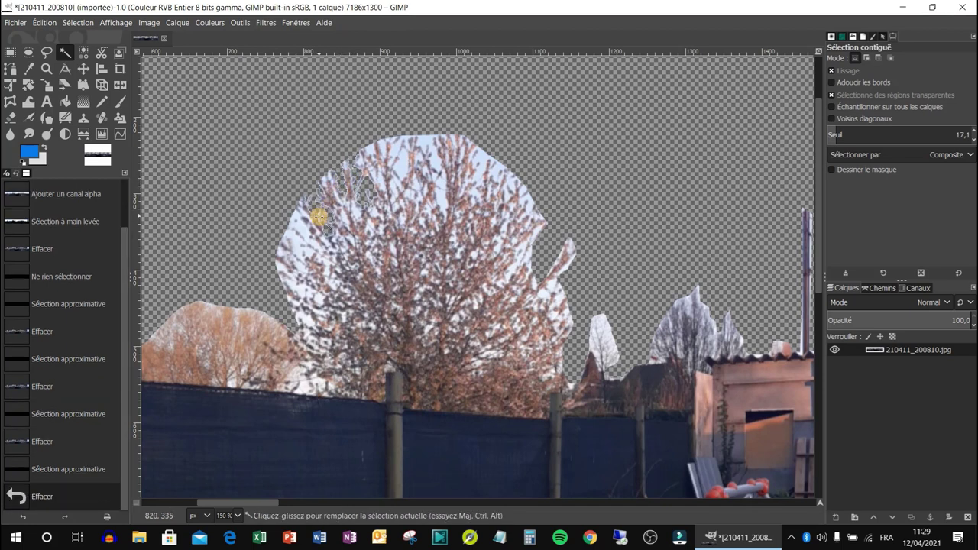
# Select and erase the remaining sky patches down the left edge of the large pink tree
pyautogui.click(302, 227)
pyautogui.press('Delete')
pyautogui.click(298, 264)
pyautogui.press('Delete')
pyautogui.click(280, 266)
pyautogui.moveTo(279, 266); pyautogui.dragTo(297, 291)
pyautogui.click(301, 309)
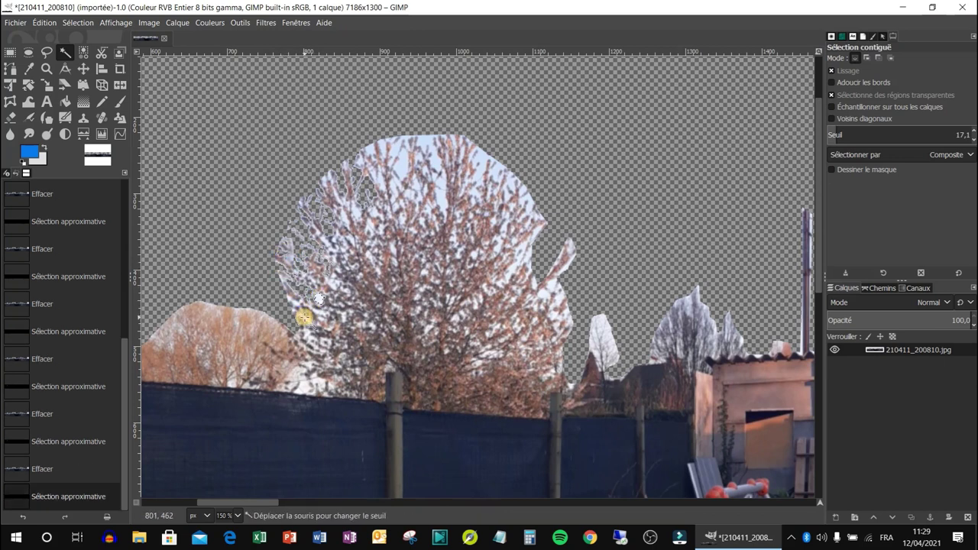
pyautogui.press('Delete')
pyautogui.click(306, 334)
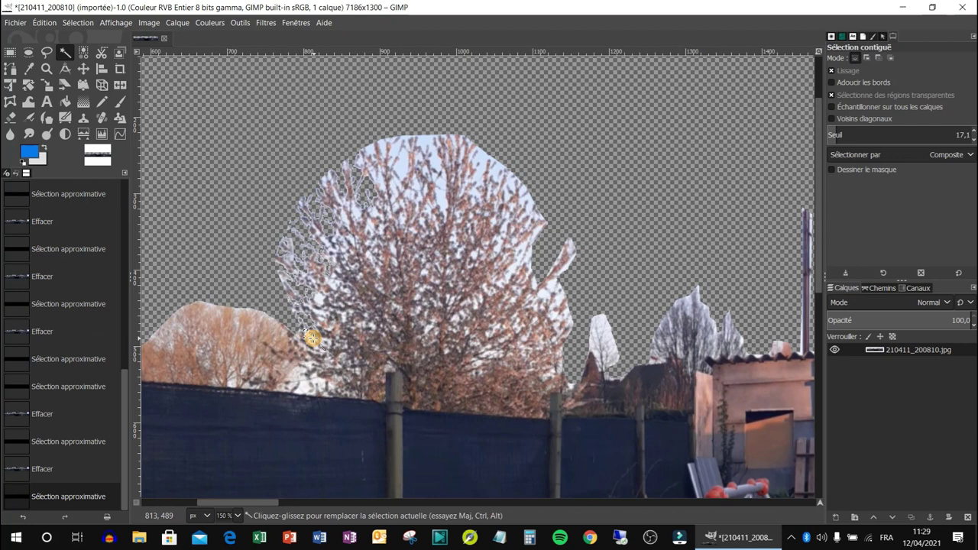
pyautogui.click(307, 336)
pyautogui.press('Delete')
# Erase a sky gap inside the tree's left side and the sky areas at the top of its crown, undoing a stray selection
pyautogui.click(344, 217)
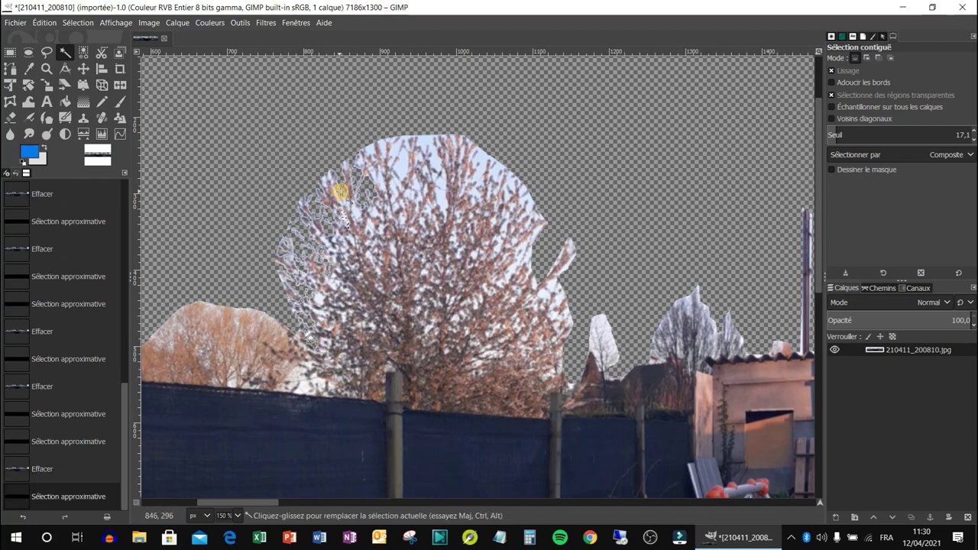
pyautogui.press('Delete')
pyautogui.click(334, 193)
pyautogui.hotkey('ctrl', 'z')
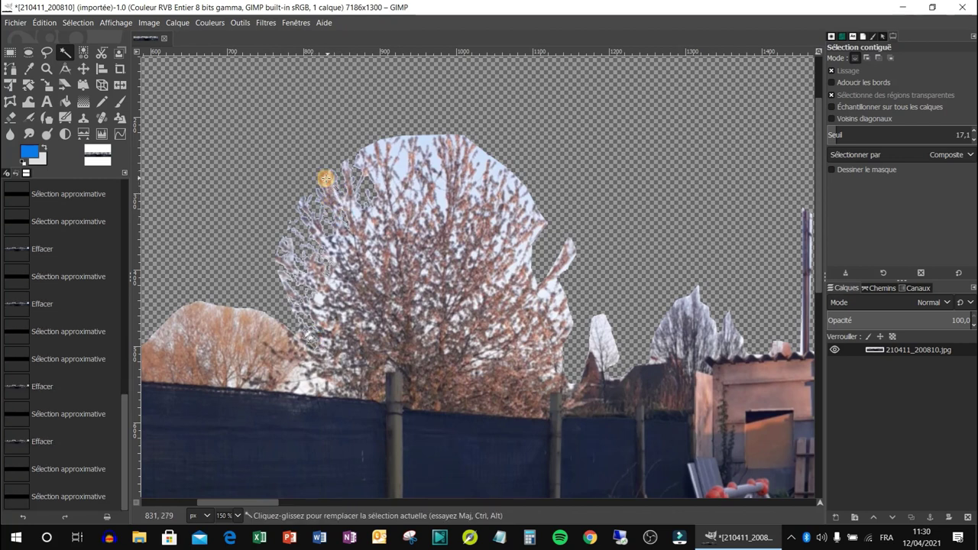
pyautogui.click(370, 148)
pyautogui.click(398, 159)
pyautogui.press('Delete')
# Select and erase the sky gaps between the branches in the upper middle of the tree's crown
pyautogui.click(440, 181)
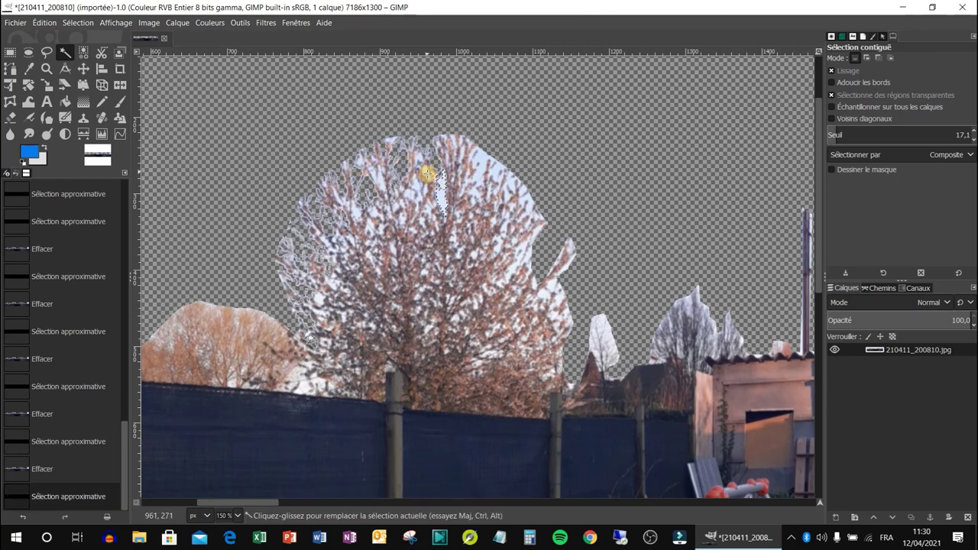
pyautogui.press('Delete')
pyautogui.click(411, 185)
pyautogui.press('Delete')
pyautogui.click(404, 189)
pyautogui.press('Delete')
pyautogui.click(379, 178)
pyautogui.press('Delete')
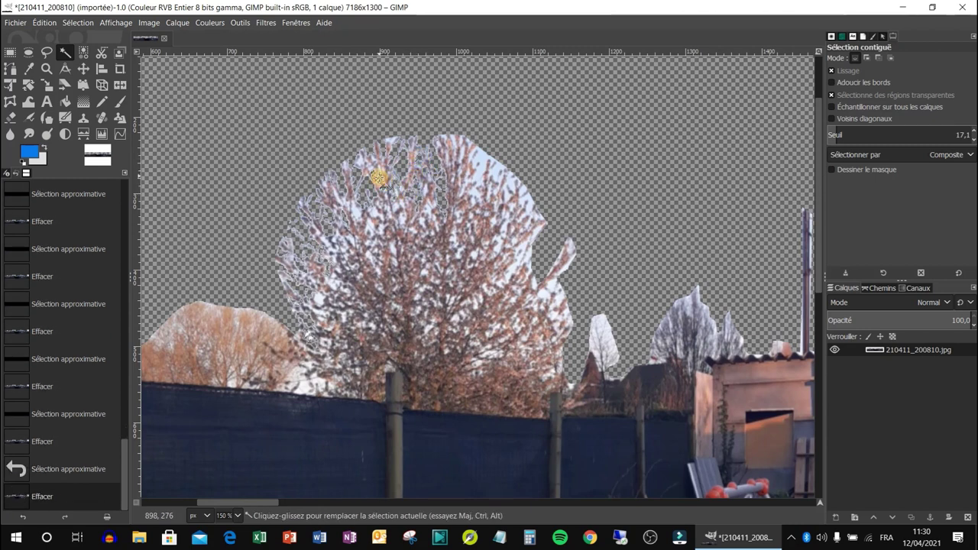
# Erase the small sky gaps deeper in the crown's upper-left part and the sky area along the tree's right edge
pyautogui.click(370, 224)
pyautogui.press('Delete')
pyautogui.click(356, 212)
pyautogui.press('Delete')
pyautogui.click(357, 206)
pyautogui.press('Delete')
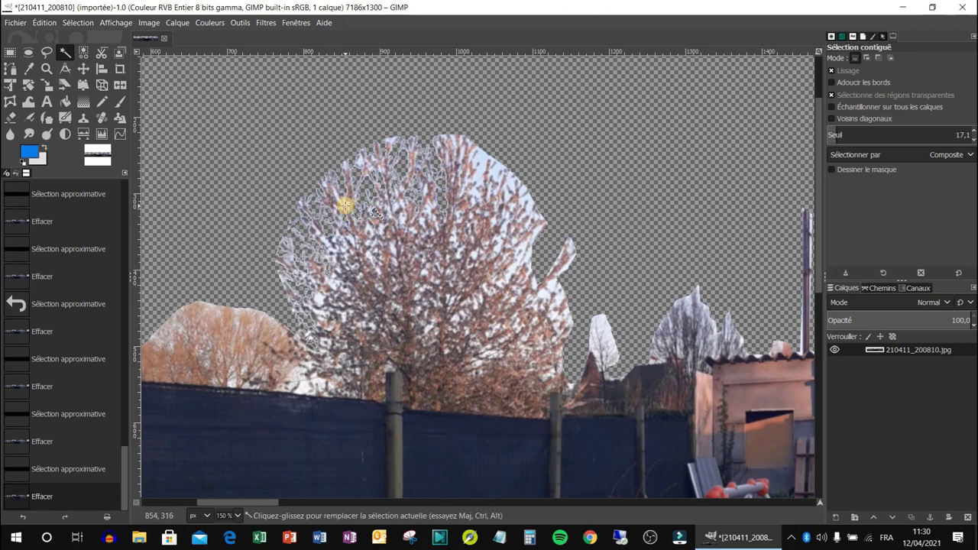
pyautogui.click(345, 166)
pyautogui.press('Delete')
pyautogui.click(517, 191)
pyautogui.press('Delete')
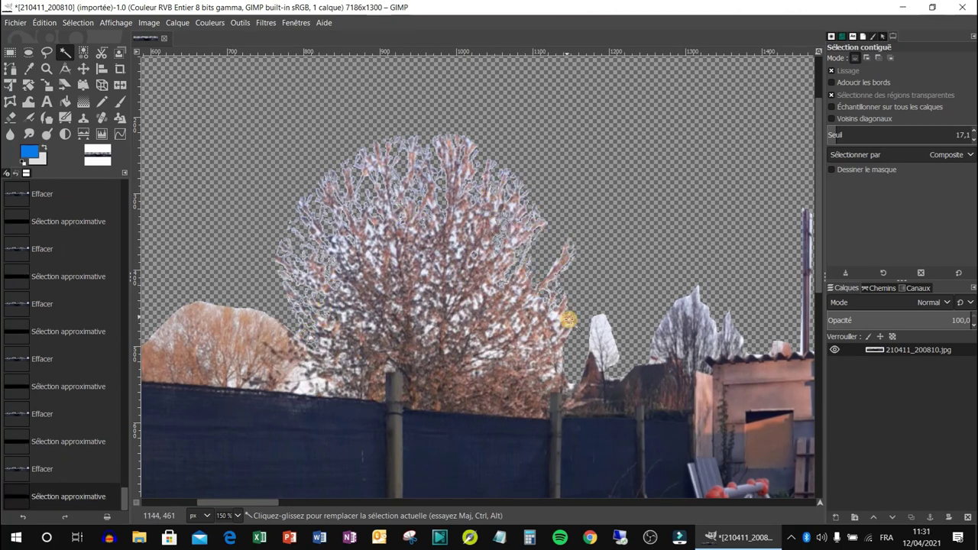
# Erase the sky around the orange bush, at the pink tree's edges and base, and around the small tree beside it
pyautogui.press('Delete')
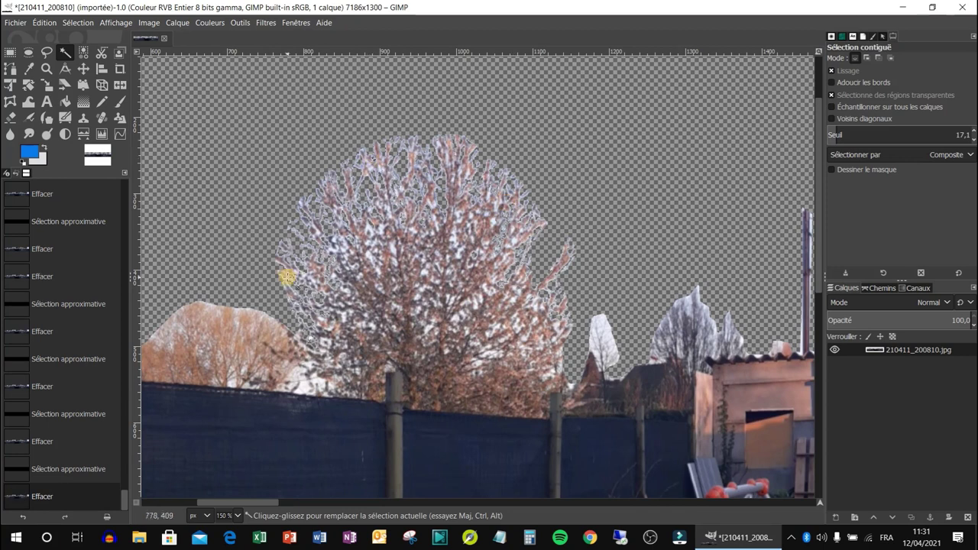
pyautogui.click(236, 313)
pyautogui.press('Delete')
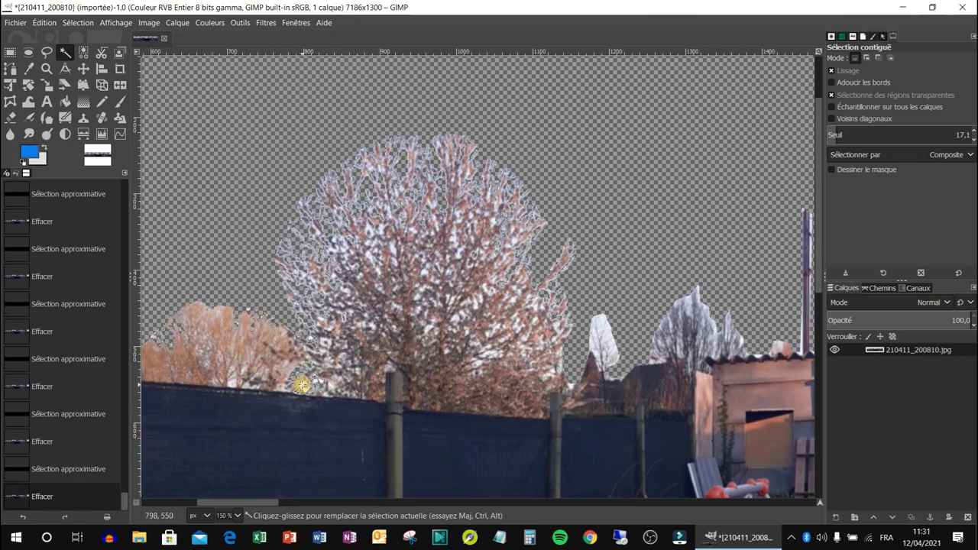
pyautogui.click(302, 384)
pyautogui.press('Delete')
pyautogui.click(593, 343)
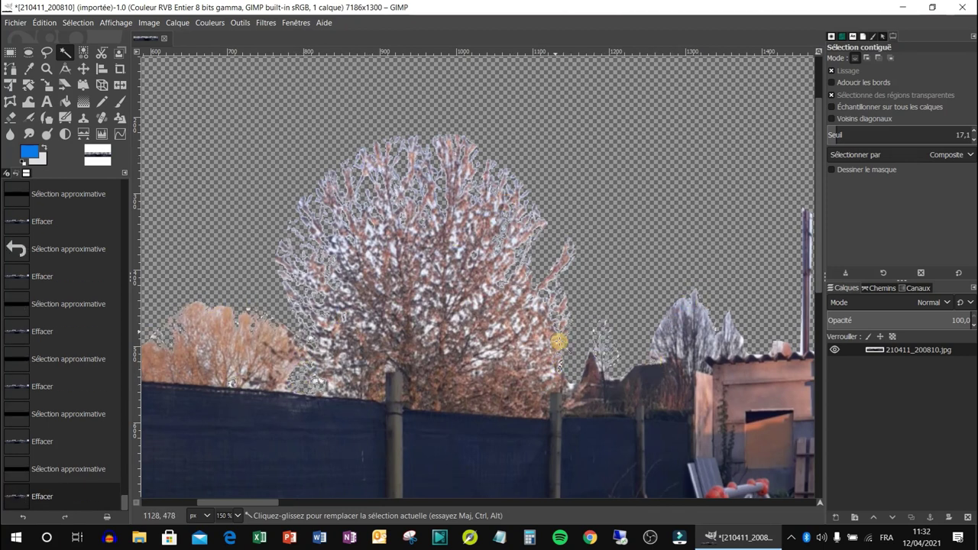
# Select and erase the sky surrounding the birch trees behind the corrugated-roof shed, and clear the selection
pyautogui.click(312, 506)
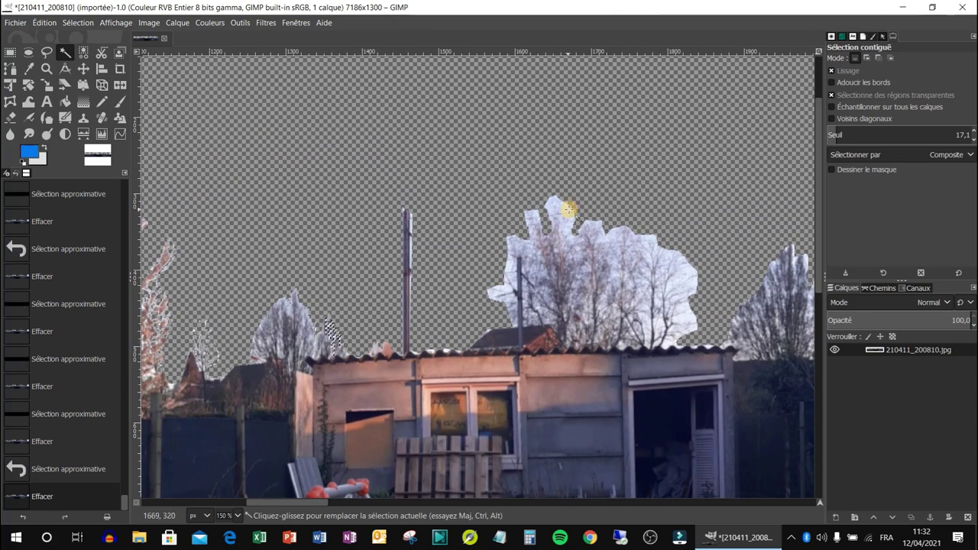
pyautogui.click(511, 218)
pyautogui.press('Delete')
pyautogui.click(528, 224)
pyautogui.press('Delete')
pyautogui.hotkey('ctrl', 'shift', 'a')
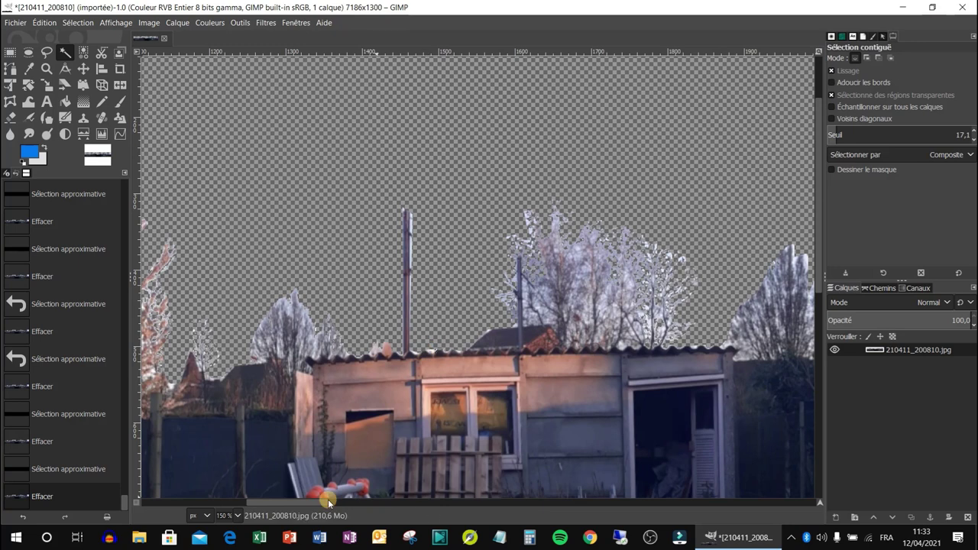
# Erase the sky between the pointed trees beyond the shed and beside the small bare tree above the green shelter
pyautogui.click(328, 498)
pyautogui.click(404, 323)
pyautogui.press('Delete')
pyautogui.click(665, 246)
pyautogui.press('Delete')
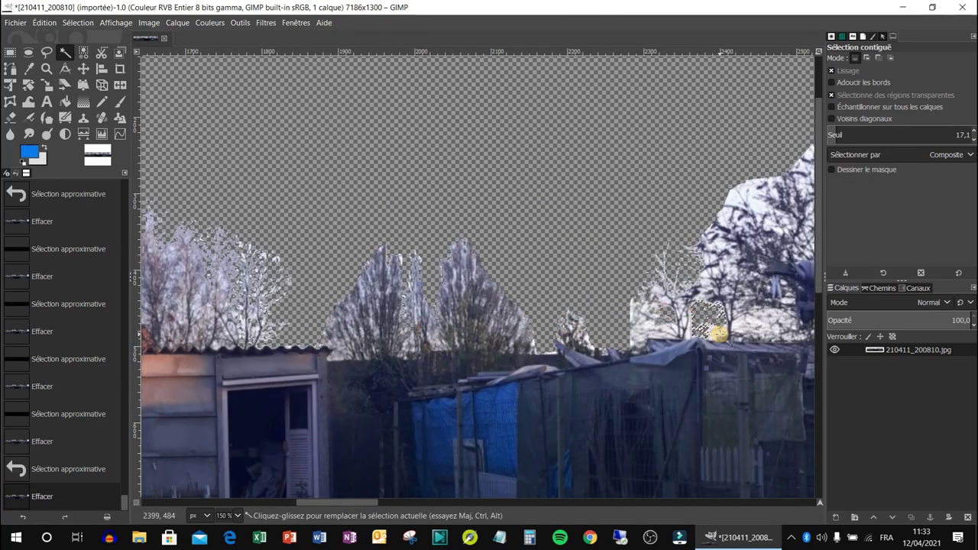
# Select and erase the remaining sky patches around and between the small bare trees above the green shelter
pyautogui.click(631, 305)
pyautogui.press('Delete')
pyautogui.click(710, 231)
pyautogui.press('Delete')
pyautogui.click(674, 300)
pyautogui.press('Delete')
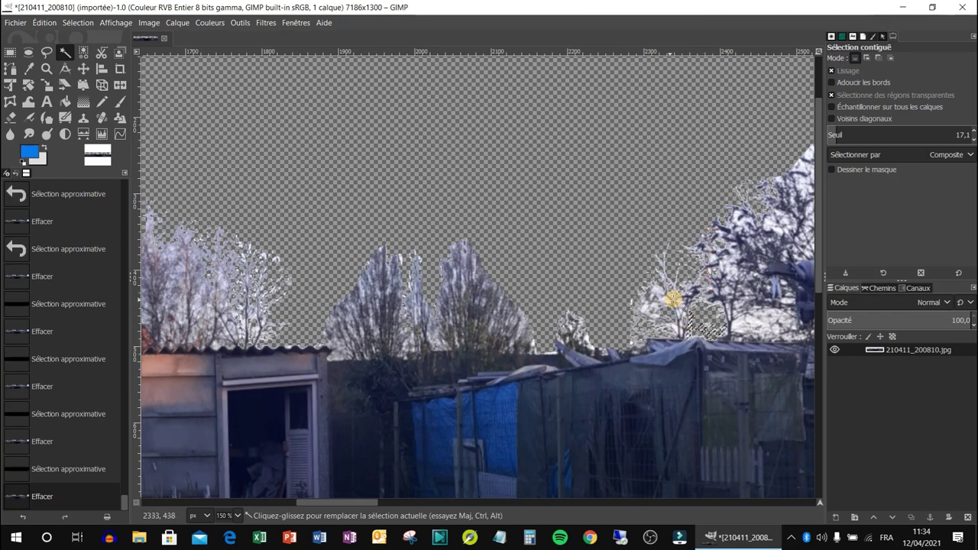
# Erase the sky along the left slope and around the crown of the large bushy tree behind the cloth-wrapped post
pyautogui.hscroll(5, 480, 115)
pyautogui.click(481, 175)
pyautogui.press('Delete')
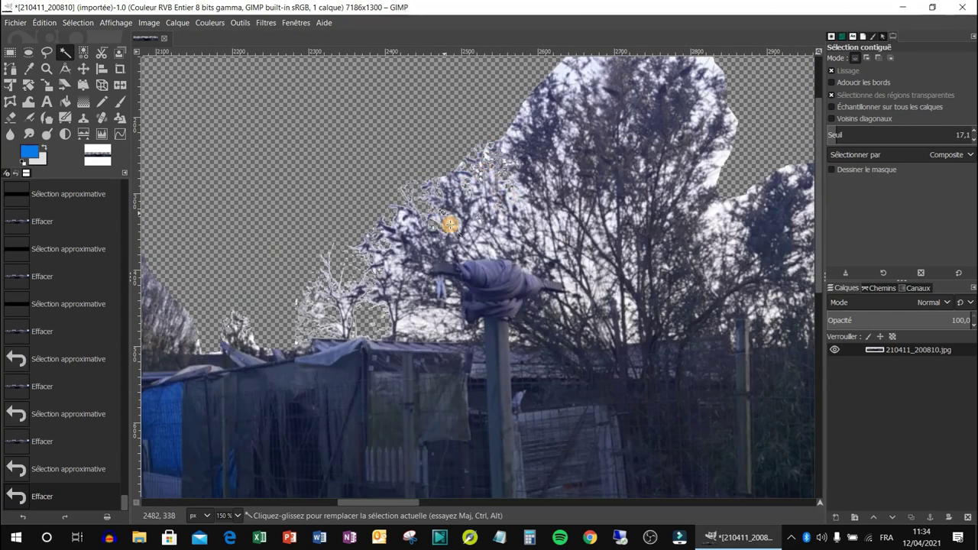
pyautogui.scroll(3, 657, 123)
pyautogui.click(698, 148)
pyautogui.click(561, 181)
pyautogui.press('Delete')
pyautogui.click(706, 220)
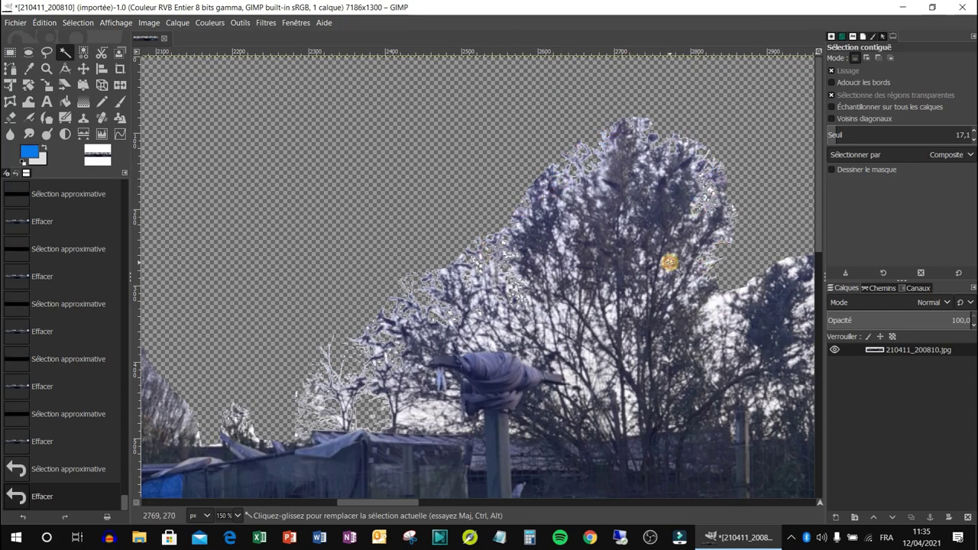
# Erase the sky around the dark bush beside the large tree and among the first bare tree's upper branches
pyautogui.hscroll(5, 653, 428)
pyautogui.click(551, 334)
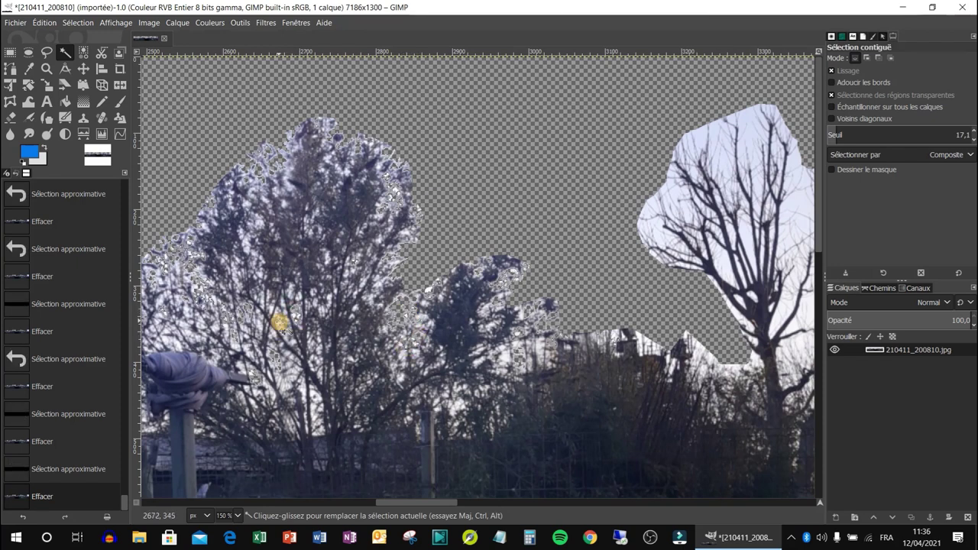
pyautogui.click(693, 162)
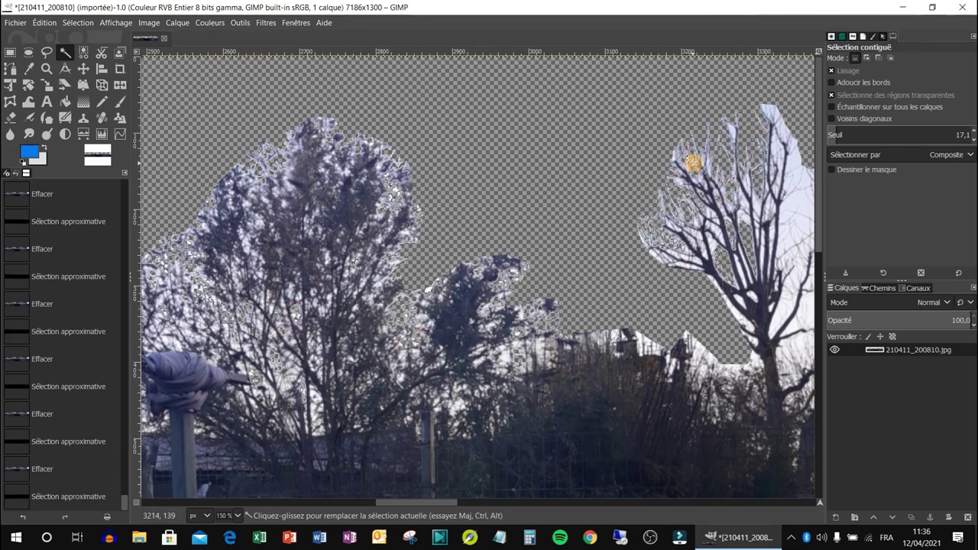
pyautogui.press('Delete')
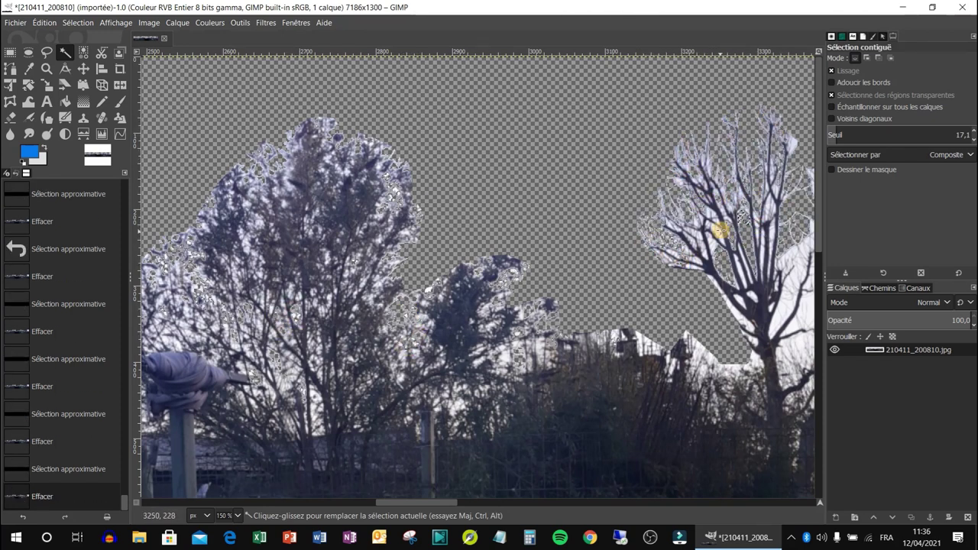
# Erase the sky around the first bare tree's lower branches and trunk, down to the hedge
pyautogui.click(722, 290)
pyautogui.hotkey('alt', 'e')
pyautogui.press('Down')
pyautogui.press('Return')
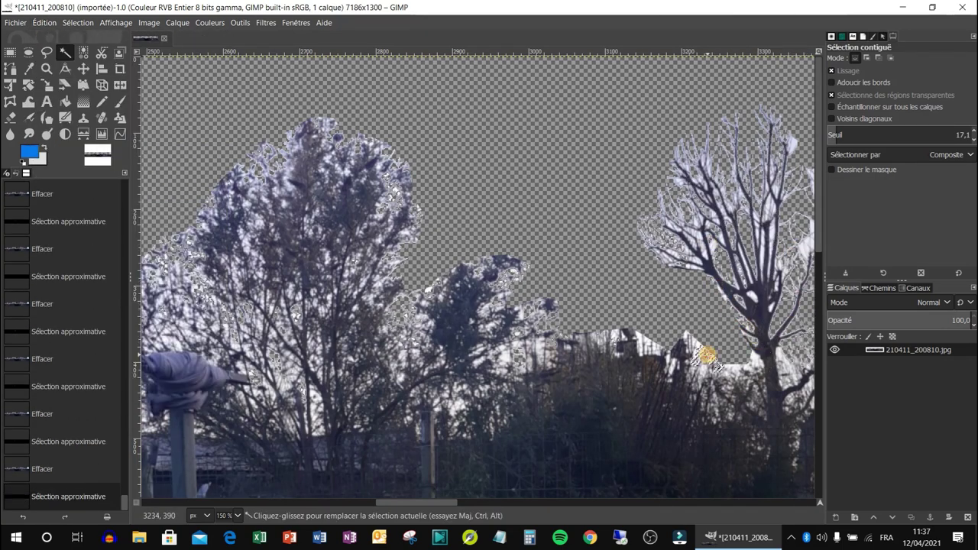
pyautogui.press('Delete')
# Select and erase the sky areas between and around the branches of the second bare tree
pyautogui.hscroll(5, 535, 382)
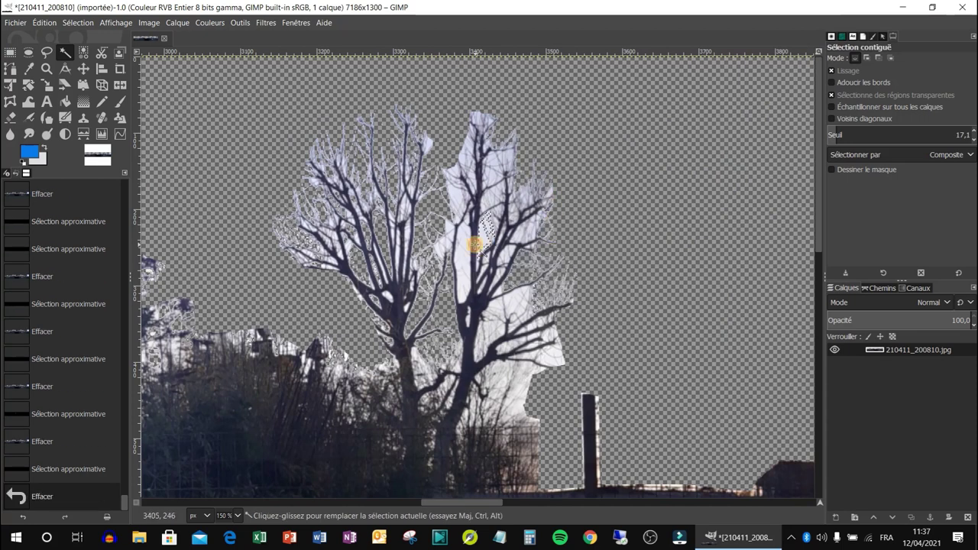
pyautogui.click(524, 338)
pyautogui.press('Delete')
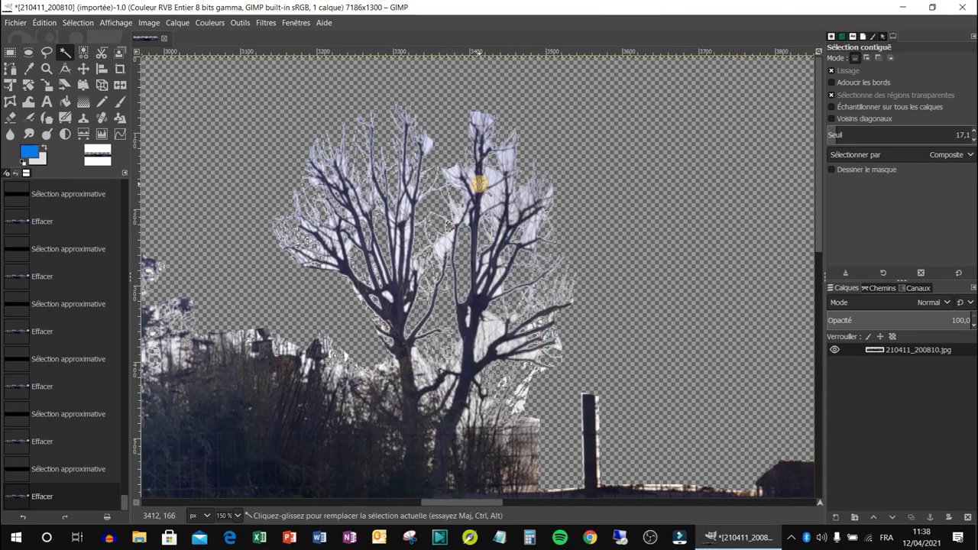
pyautogui.press('Delete')
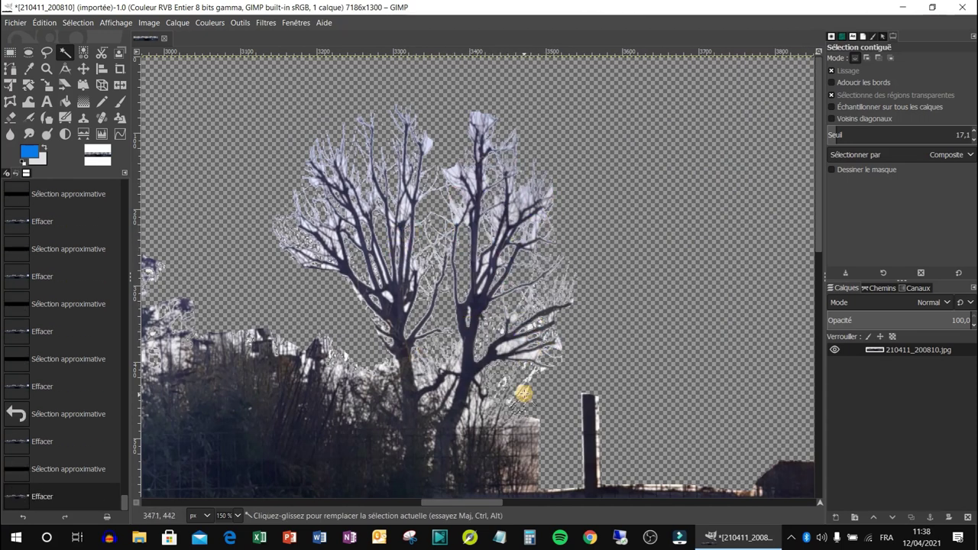
# Erase the sky around the small dark trees between the low roofs and along the adjoining tree line
pyautogui.hscroll(7, 597, 444)
pyautogui.moveTo(514, 375); pyautogui.dragTo(508, 405)
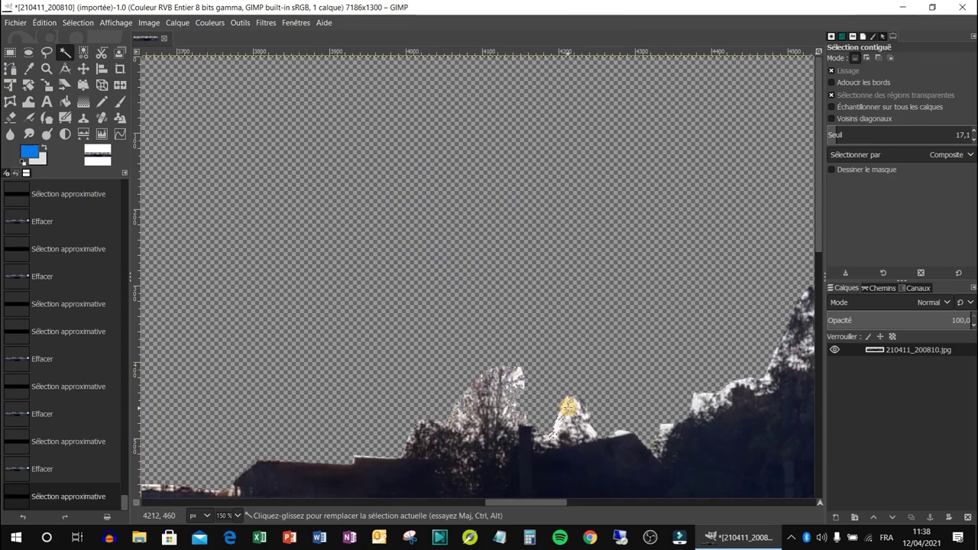
pyautogui.moveTo(669, 427); pyautogui.dragTo(728, 380)
# Erase the sky patches between the dark treetops and around the chimneys of the dark house
pyautogui.hscroll(4, 524, 338)
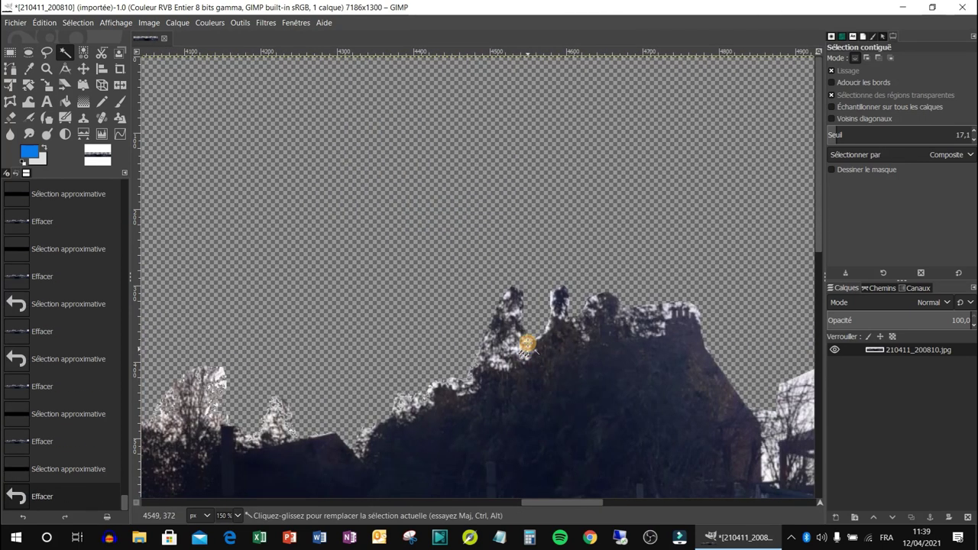
pyautogui.click(563, 305)
pyautogui.press('Delete')
pyautogui.click(680, 305)
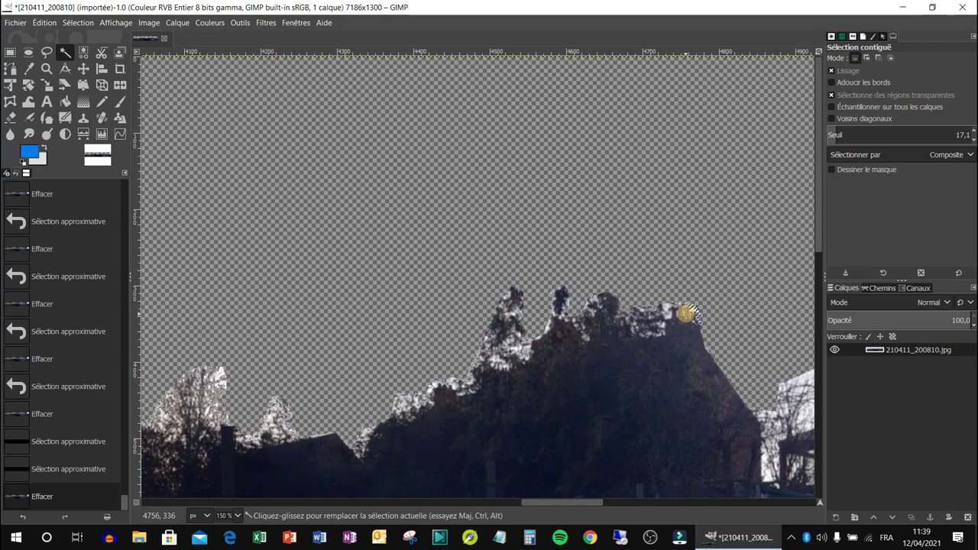
pyautogui.press('Delete')
# Erase the sky around the small tree beside the covered terrace and along the leafy tree's left edge
pyautogui.hscroll(4, 615, 504)
pyautogui.hscroll(2, 614, 504)
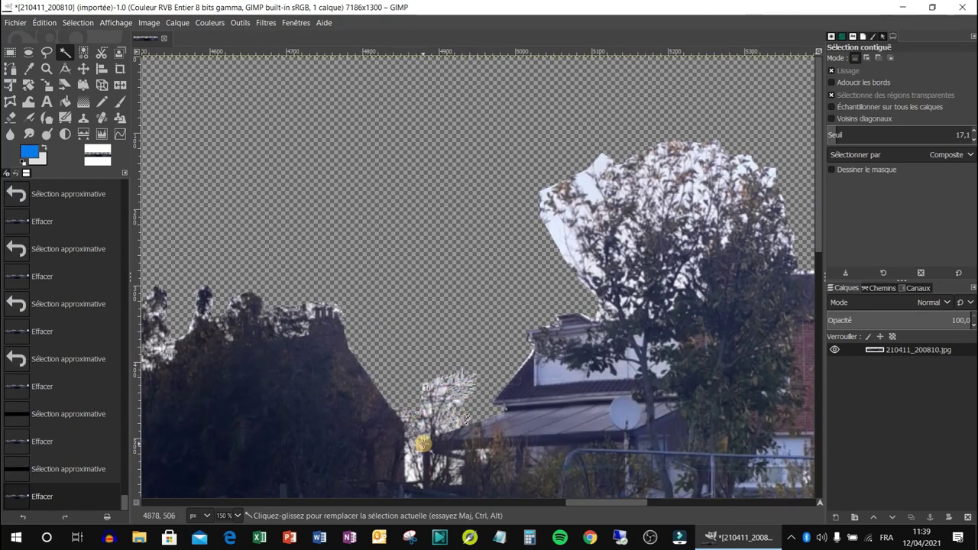
pyautogui.press('Delete')
pyautogui.click(576, 210)
pyautogui.press('Delete')
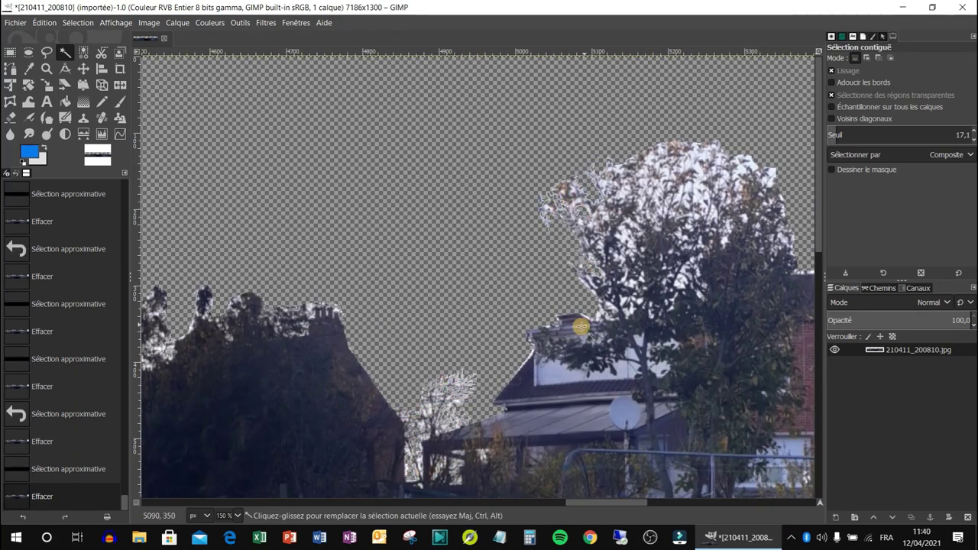
# Select and erase the sky gaps throughout the crown of the leafy tree beside the brick houses
pyautogui.hscroll(4, 633, 505)
pyautogui.click(476, 158)
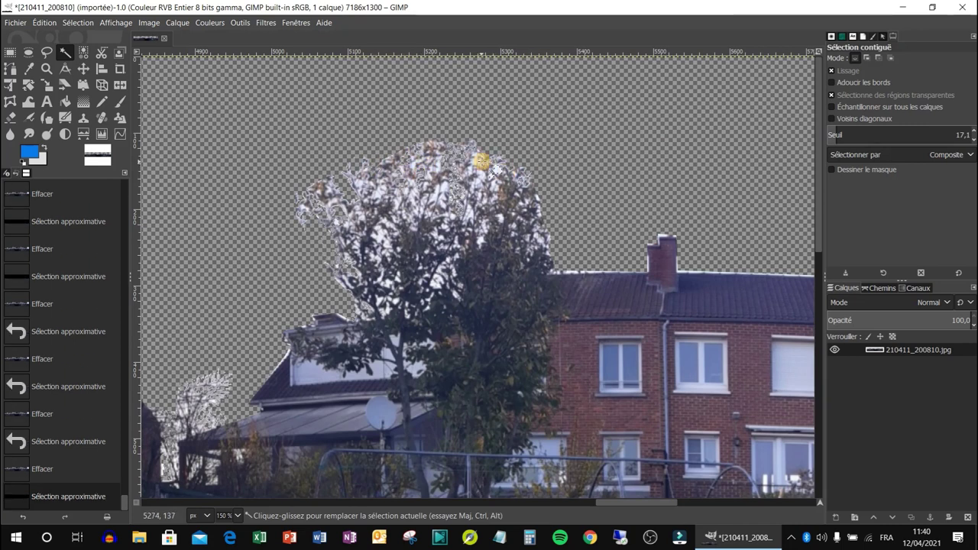
pyautogui.press('Delete')
pyautogui.click(361, 183)
pyautogui.press('Delete')
pyautogui.click(398, 193)
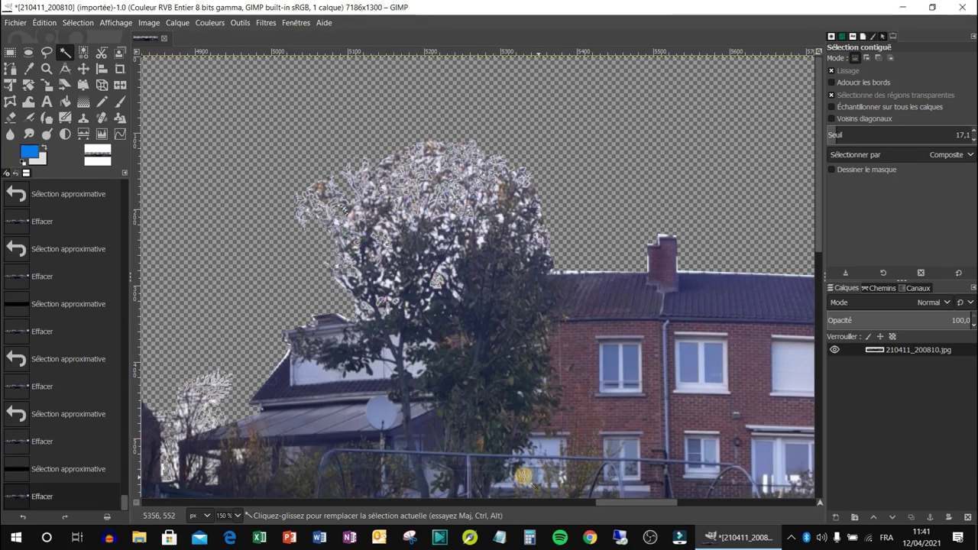
pyautogui.hscroll(5, 373, 280)
pyautogui.click(373, 280)
pyautogui.hscroll(-15, 373, 281)
pyautogui.press('Delete')
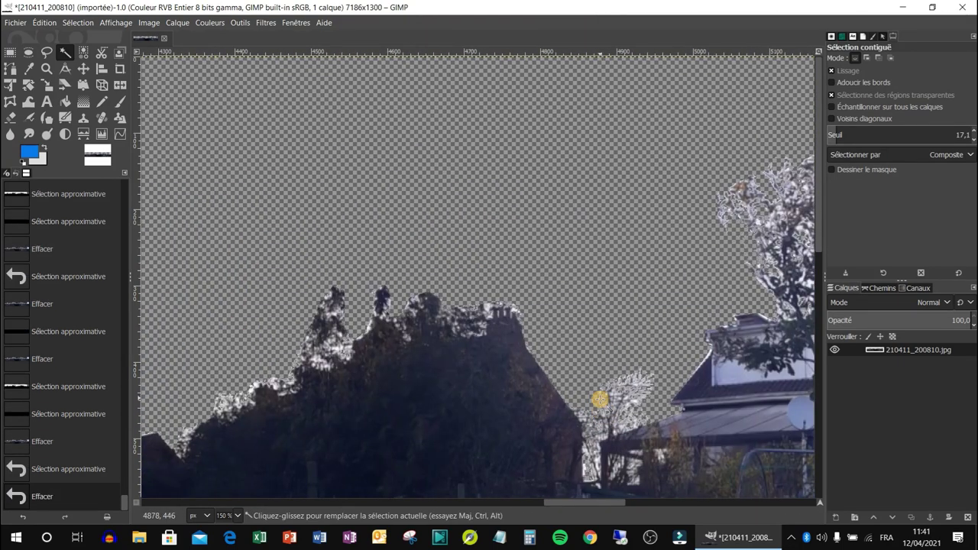
# Erase the leftover sky patches among the upper branches of the two bare trees
pyautogui.hscroll(-5, 448, 493)
pyautogui.click(695, 180)
pyautogui.press('Delete')
pyautogui.click(655, 138)
pyautogui.press('Delete')
pyautogui.click(687, 186)
pyautogui.press('Delete')
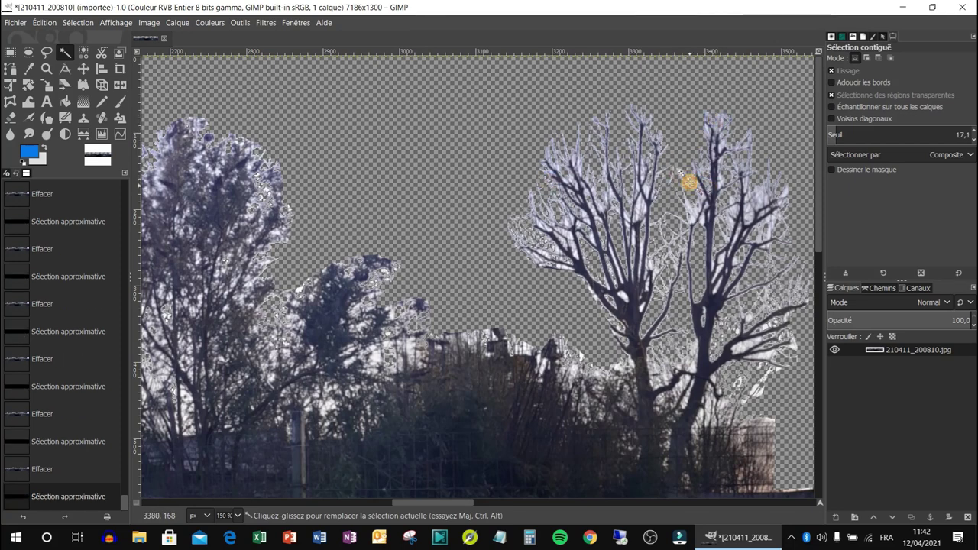
# Erase the sky gaps just above the green shelter, beside the cloth-wrapped post
pyautogui.hscroll(-4, 369, 452)
pyautogui.click(403, 419)
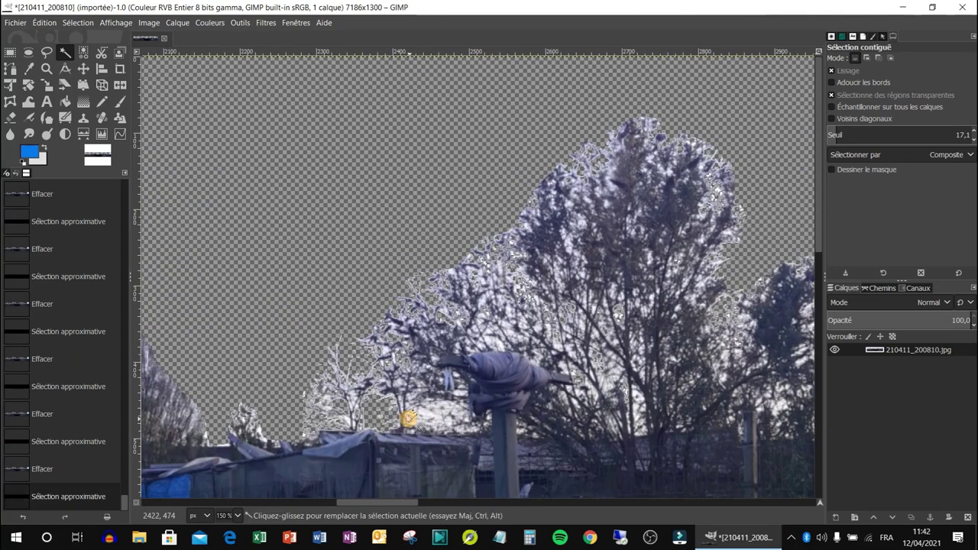
pyautogui.press('Delete')
pyautogui.moveTo(428, 416)
pyautogui.mouseDown()
pyautogui.moveTo(446, 405)
pyautogui.moveTo(433, 419)
pyautogui.mouseUp()
pyautogui.press('Delete')
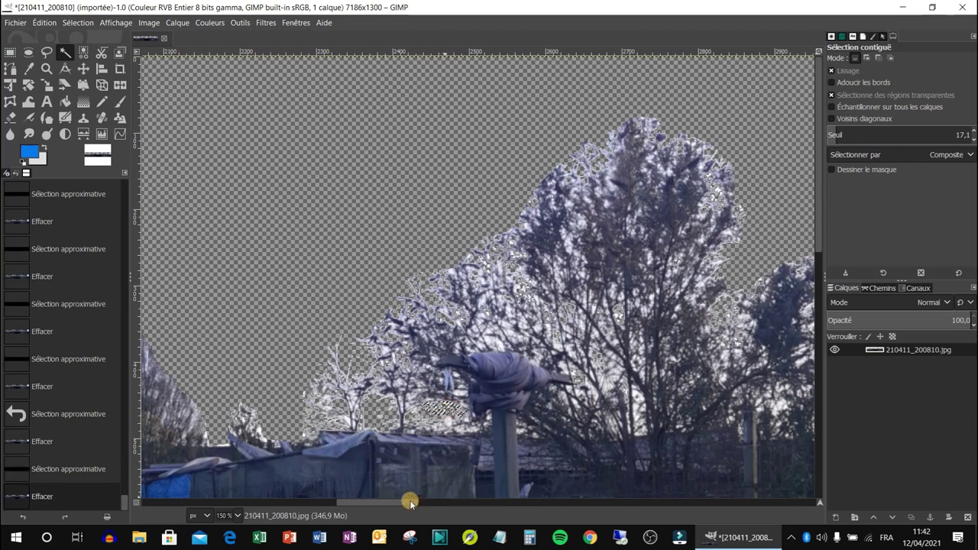
# Erase the remaining sky at the foot of the small bare trees and along the shelter's roof edge
pyautogui.moveTo(410, 502); pyautogui.dragTo(384, 501)
pyautogui.click(554, 425)
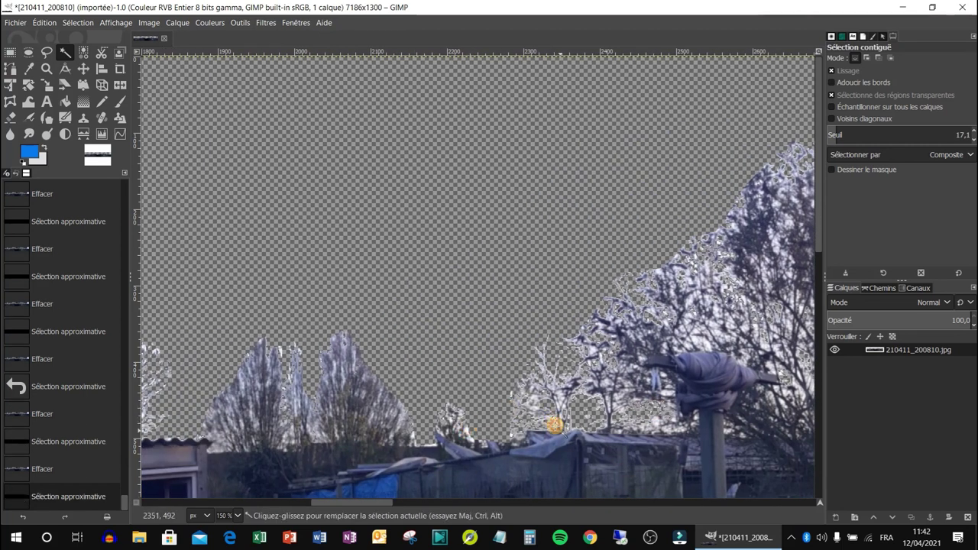
pyautogui.press('Delete')
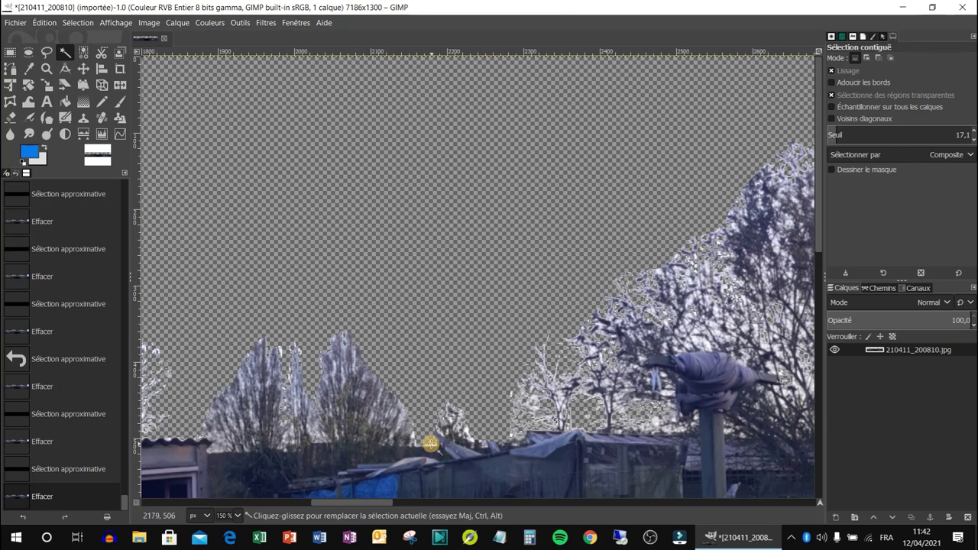
pyautogui.moveTo(432, 446); pyautogui.dragTo(434, 458)
pyautogui.press('Delete')
# Erase the leftover sky patches beside the pointed trees and at the edges of the birch trees behind the shed
pyautogui.moveTo(378, 505); pyautogui.dragTo(337, 505)
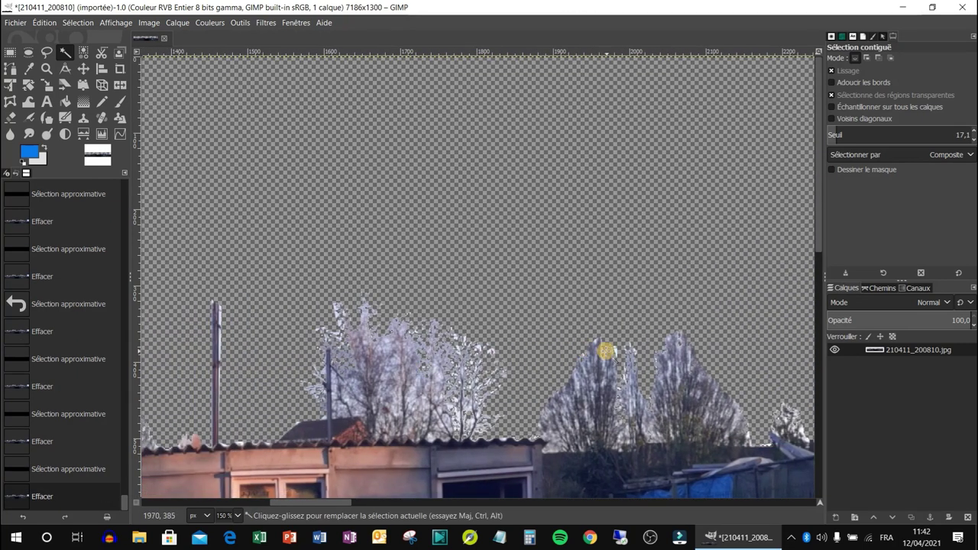
pyautogui.click(616, 350)
pyautogui.press('Delete')
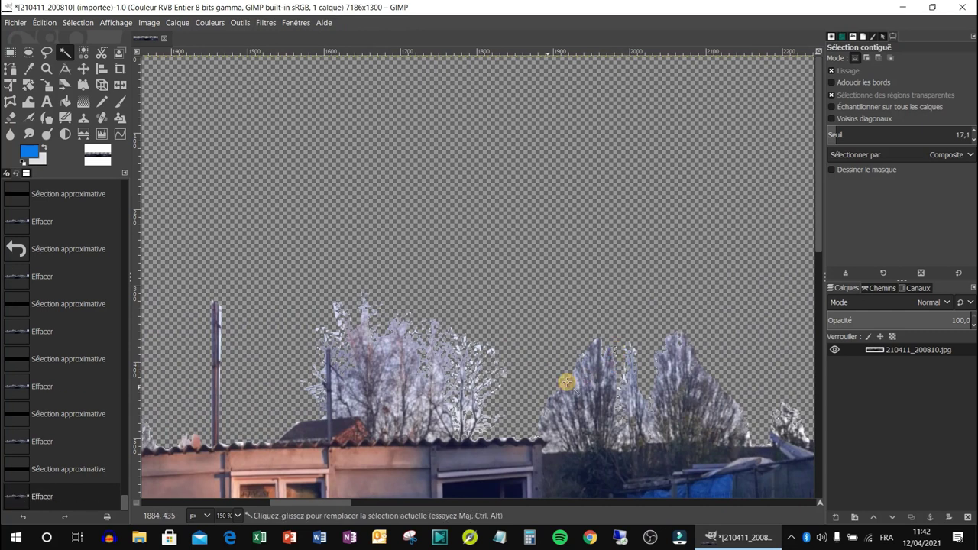
pyautogui.click(489, 352)
pyautogui.press('Delete')
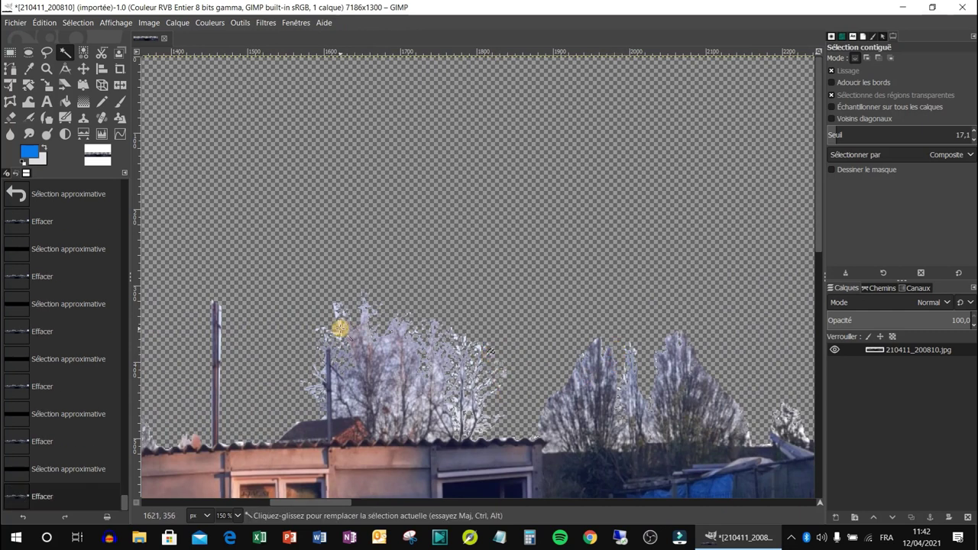
pyautogui.click(335, 314)
pyautogui.press('Delete')
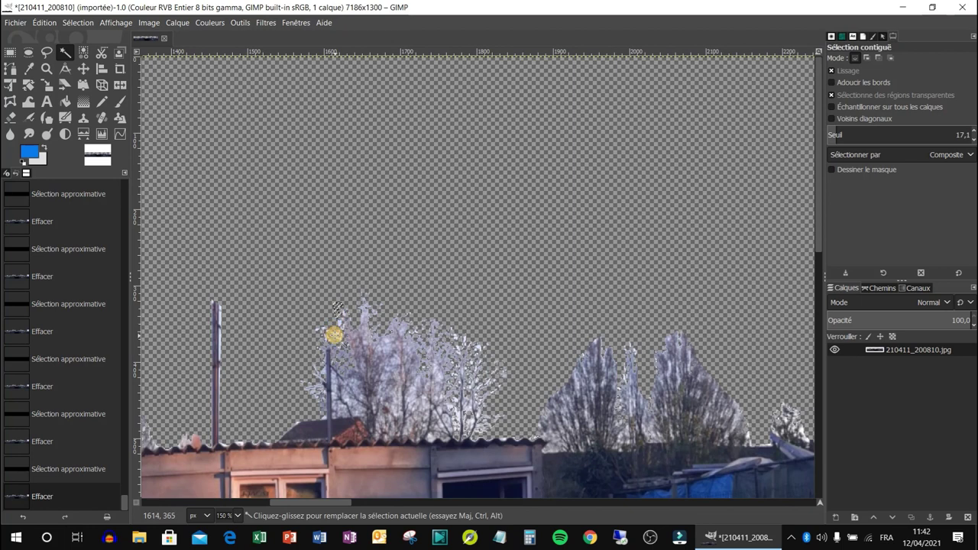
# Erase the sky patches at the top of the small tree between the pink tree and the shed
pyautogui.moveTo(291, 503); pyautogui.dragTo(234, 502)
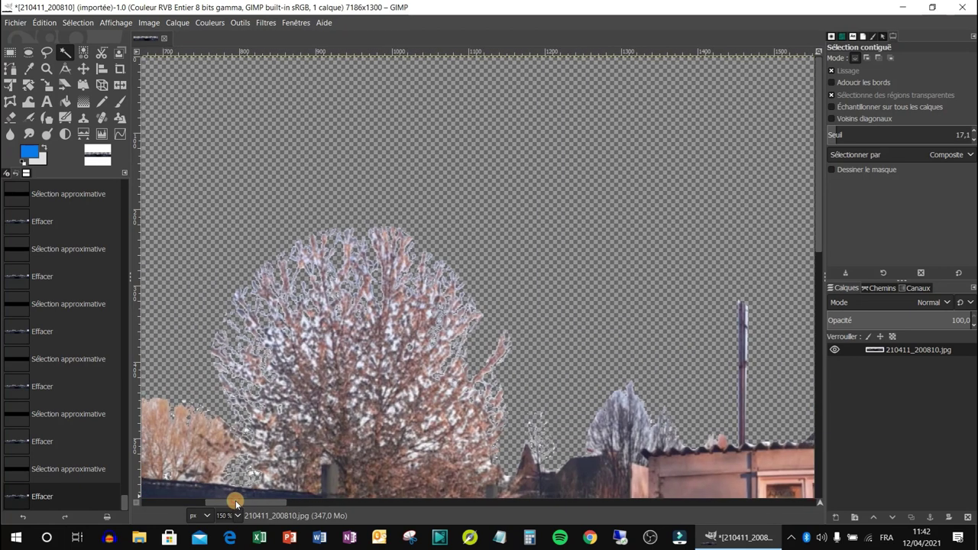
pyautogui.moveTo(622, 402); pyautogui.dragTo(628, 415)
pyautogui.moveTo(285, 506); pyautogui.dragTo(266, 502)
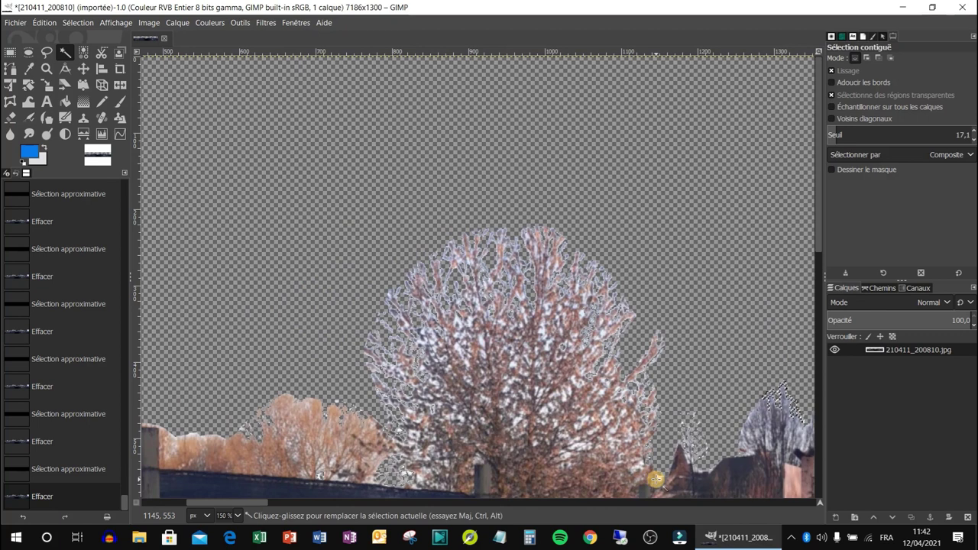
# Erase the leftover sky along the outer edge of the orange bushes, between the street lamp and the fence post
pyautogui.press('Delete')
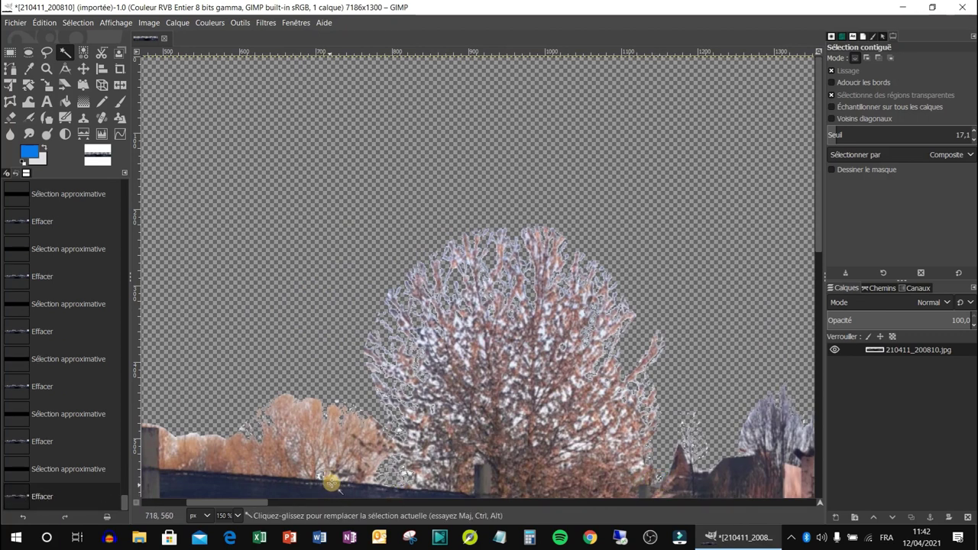
pyautogui.moveTo(249, 504); pyautogui.dragTo(233, 504)
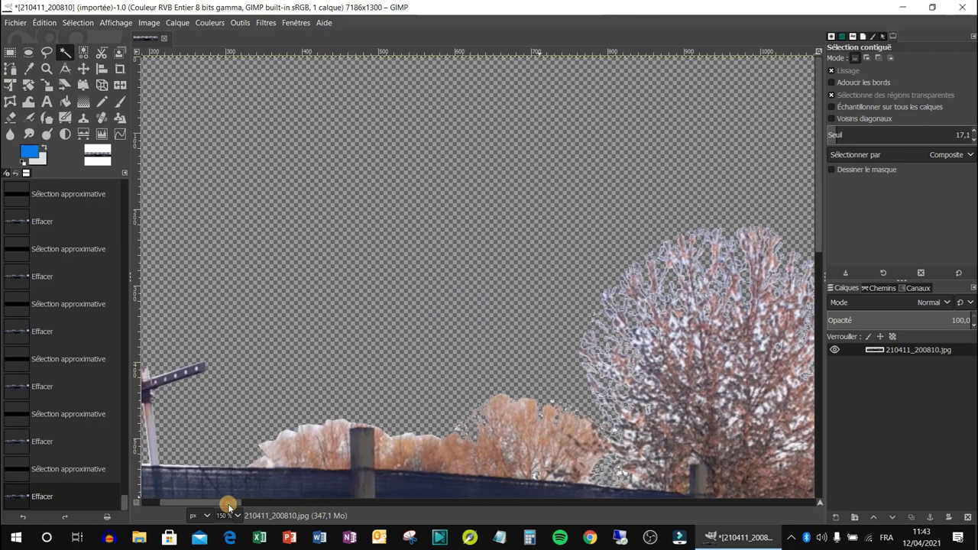
pyautogui.click(317, 427)
pyautogui.press('Delete')
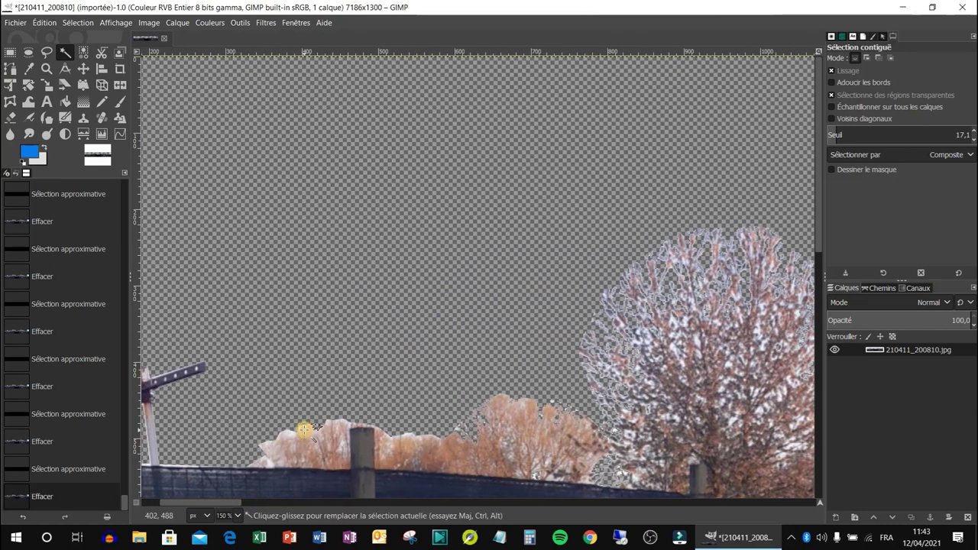
pyautogui.click(291, 433)
pyautogui.press('Delete')
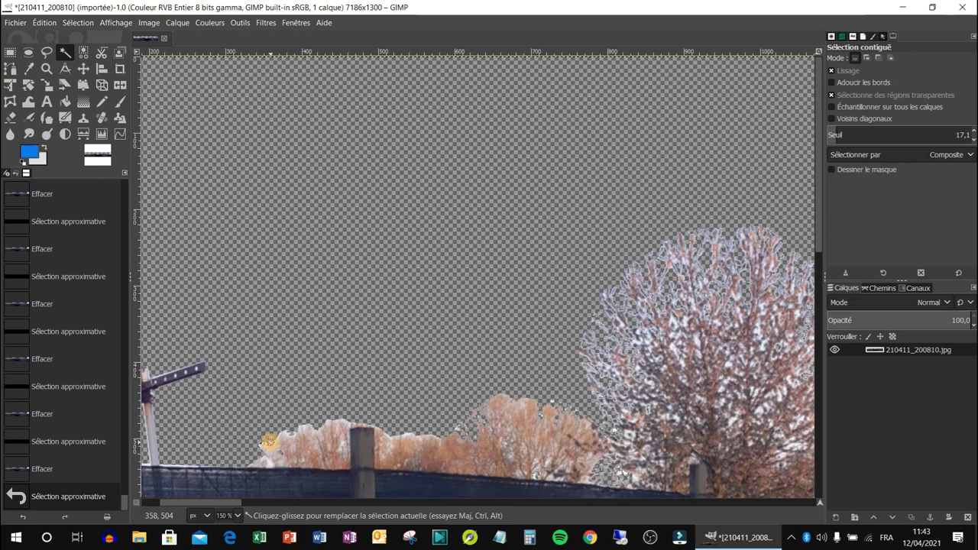
pyautogui.click(263, 448)
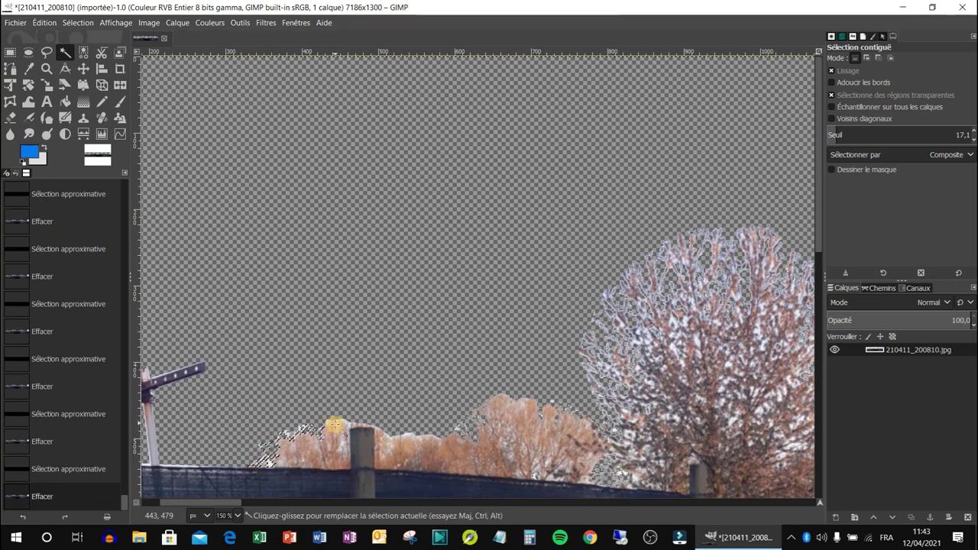
pyautogui.press('Delete')
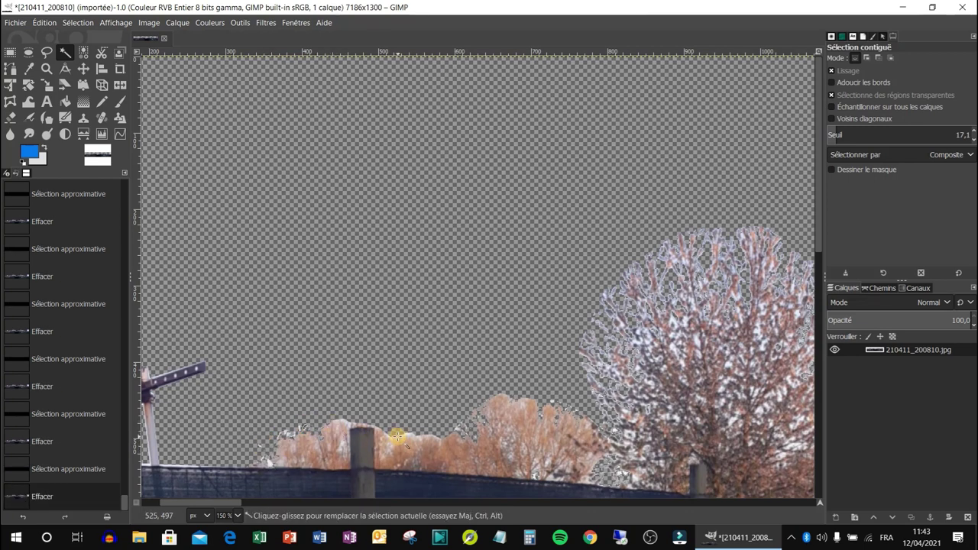
# Erase the pale sky fringe along the top of the orange bushes on both sides of the fence post
pyautogui.click(408, 433)
pyautogui.press('Delete')
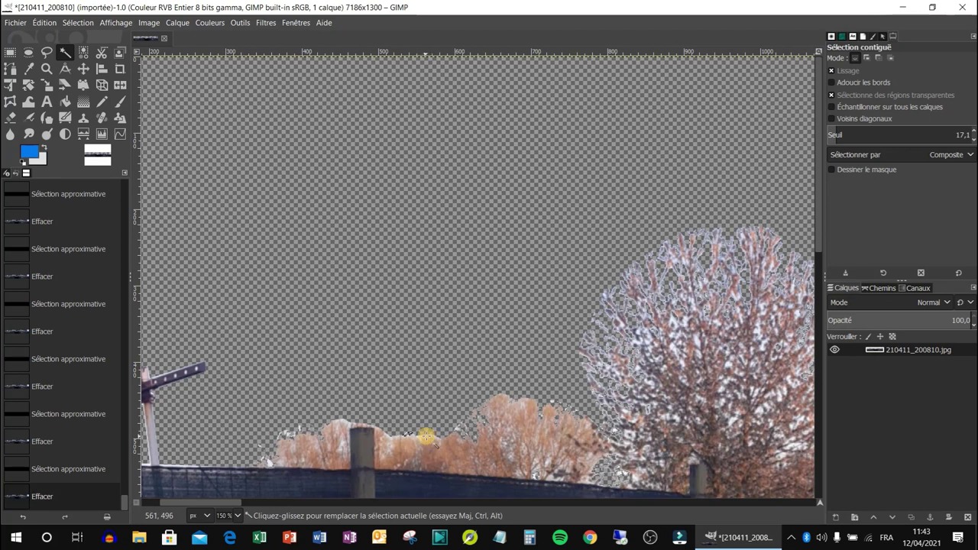
pyautogui.click(421, 438)
pyautogui.press('Delete')
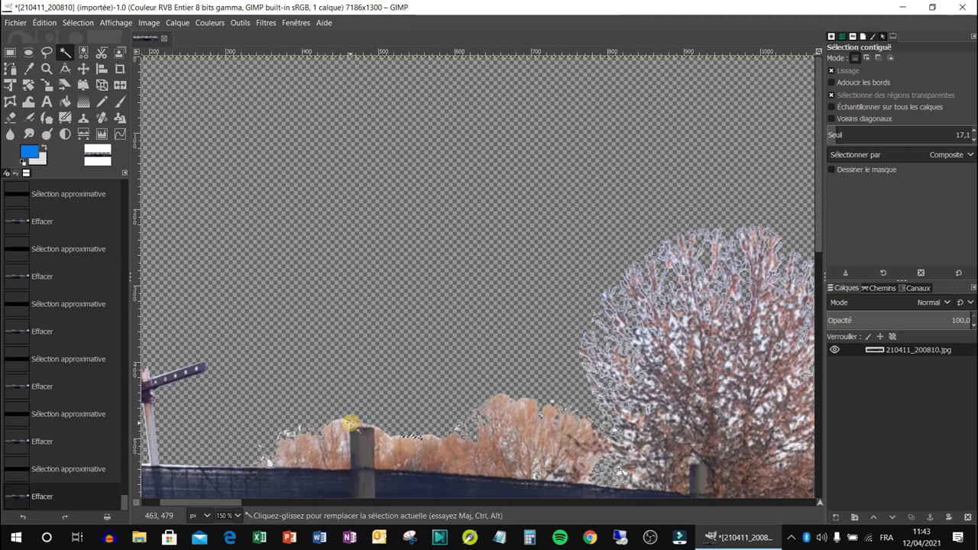
pyautogui.click(352, 429)
pyautogui.press('Delete')
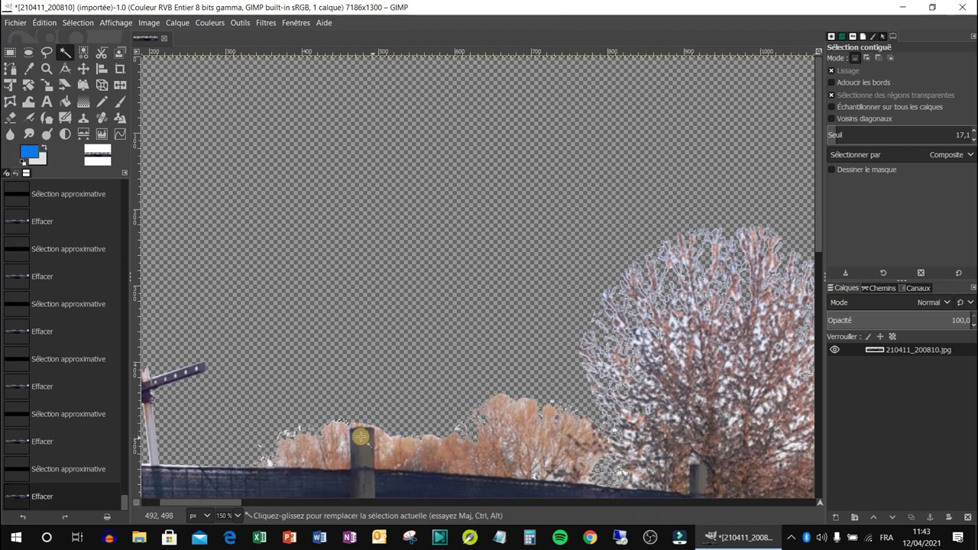
pyautogui.click(388, 435)
pyautogui.press('Delete')
pyautogui.click(433, 437)
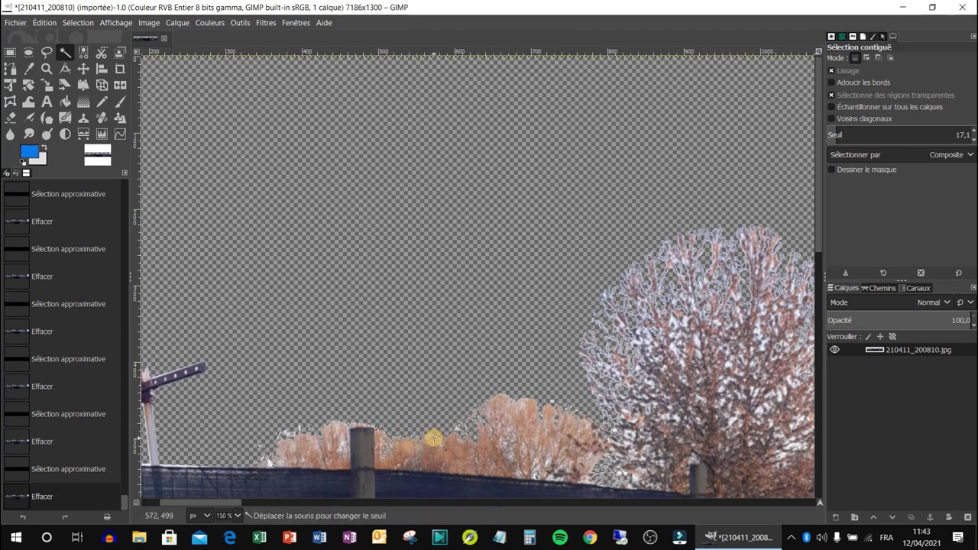
pyautogui.click(434, 437)
pyautogui.press('Delete')
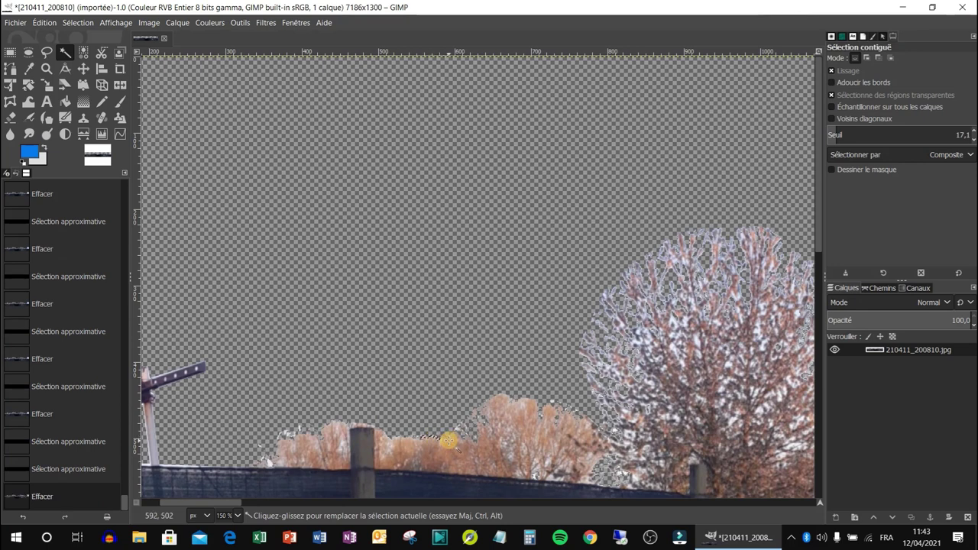
# Erase the remaining sky specks at the low end of the orange bushes, just above the dark fence
pyautogui.click(508, 397)
pyautogui.click(497, 389)
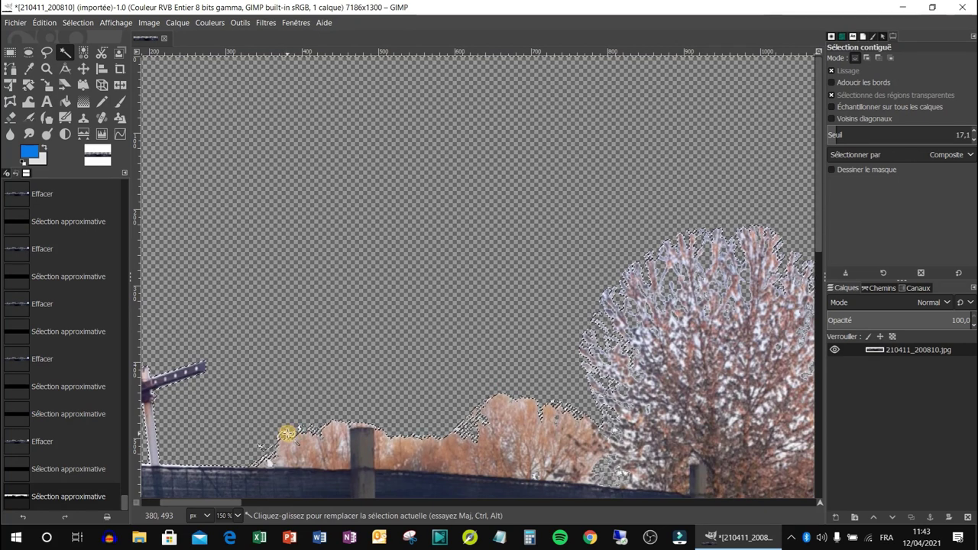
pyautogui.click(299, 434)
pyautogui.click(305, 395)
pyautogui.click(269, 462)
pyautogui.press('Delete')
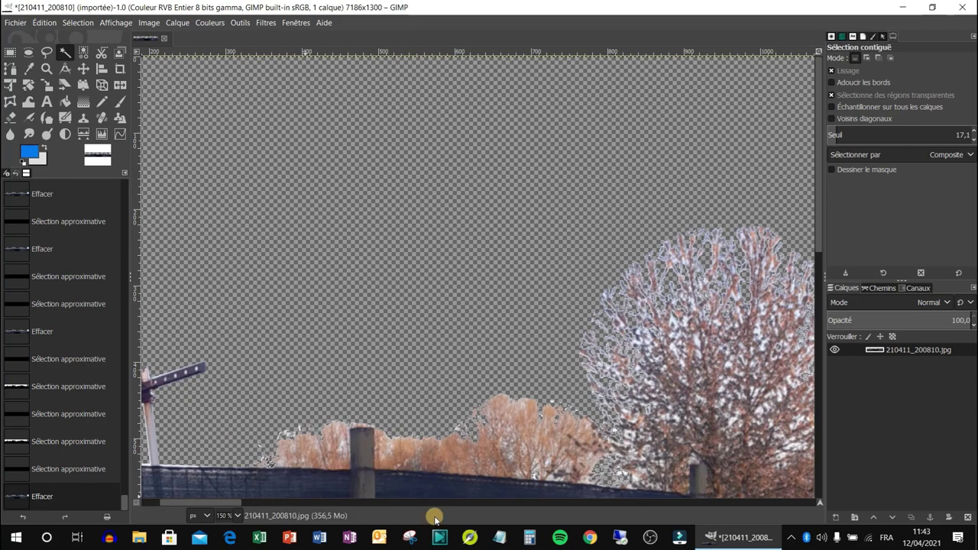
# Review the sky cut-out along the trees and rooftops across the whole panorama
pyautogui.moveTo(235, 504); pyautogui.dragTo(346, 496)
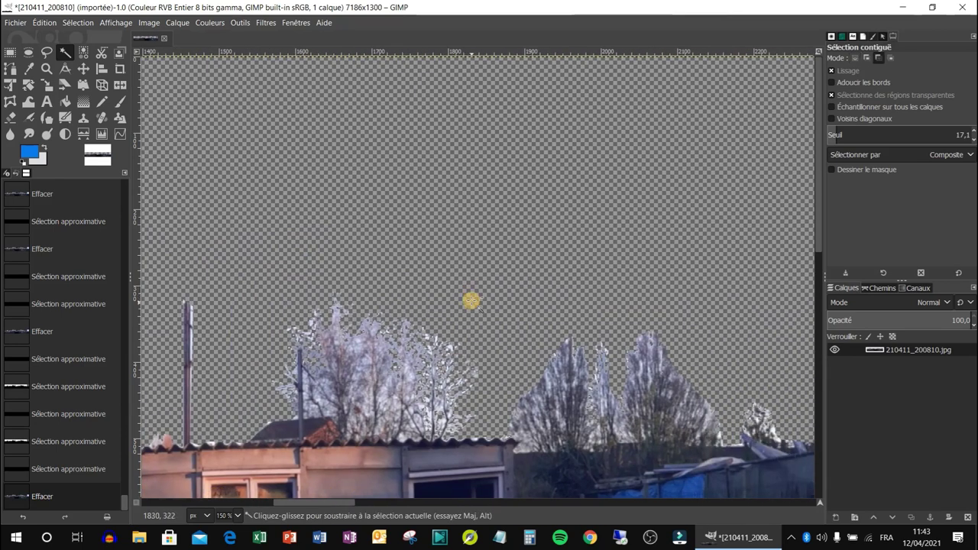
pyautogui.scroll(-3, 471, 300)
pyautogui.scroll(-1, 474, 318)
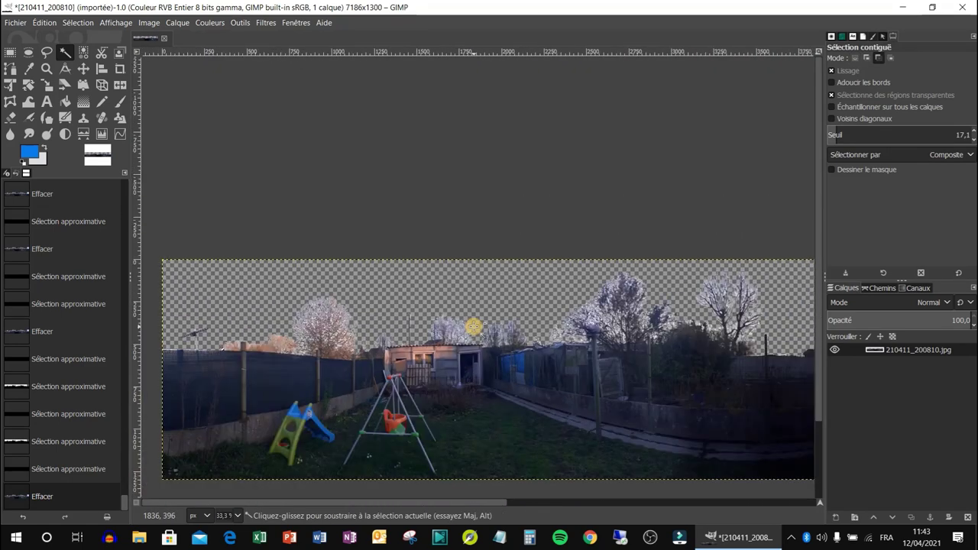
pyautogui.scroll(-1, 473, 327)
pyautogui.moveTo(478, 503); pyautogui.dragTo(572, 502)
pyautogui.scroll(-1, 537, 330)
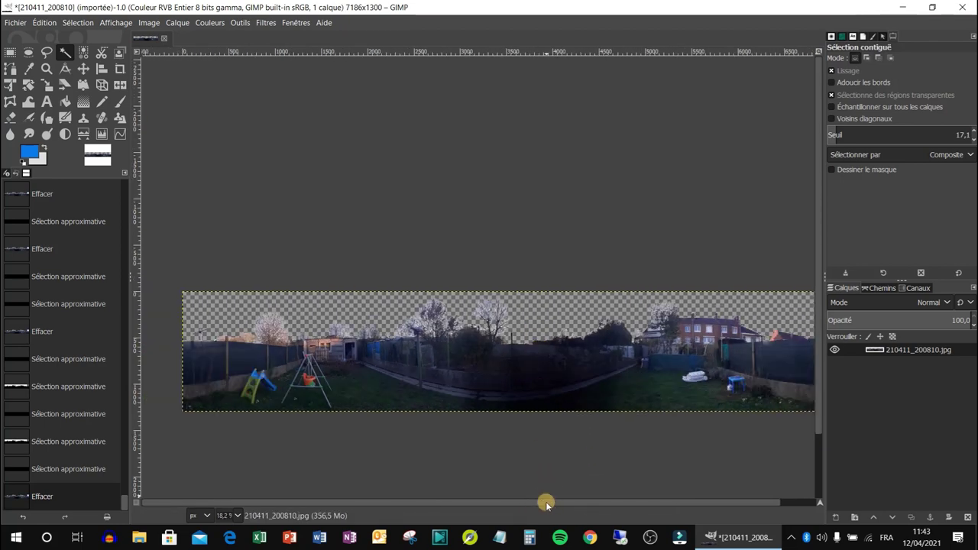
pyautogui.moveTo(547, 504); pyautogui.dragTo(607, 498)
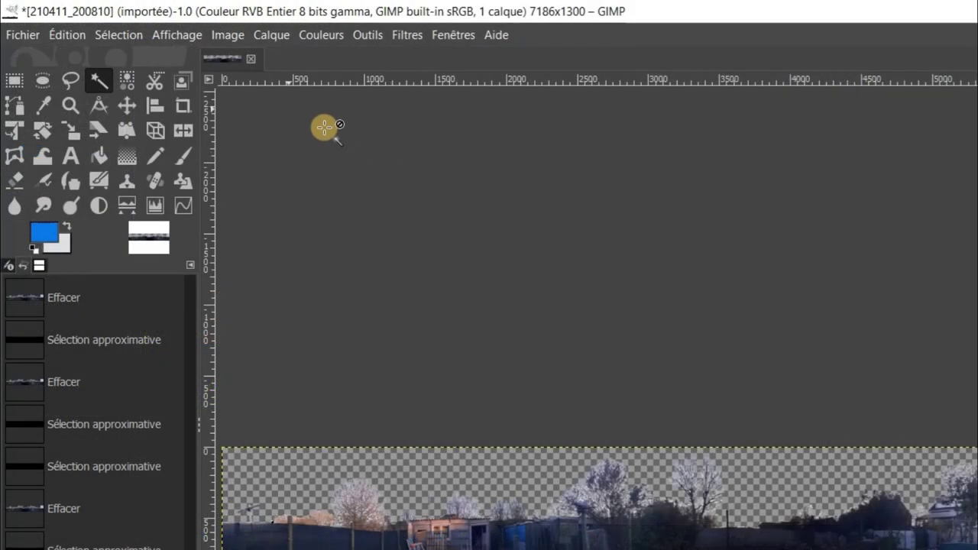
# Scale the panorama layer to 2048 px wide and 370 px high, keeping cubic interpolation
pyautogui.click(268, 35)
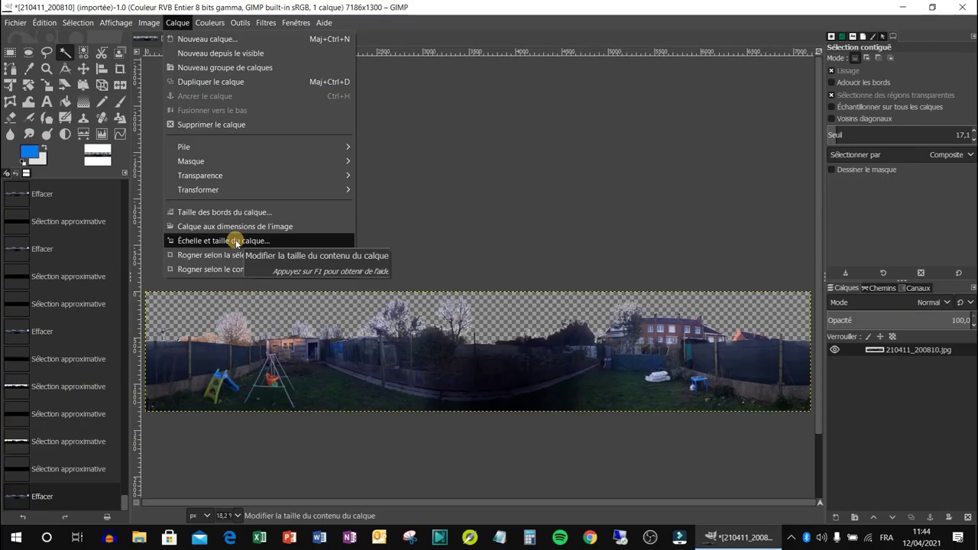
pyautogui.click(362, 370)
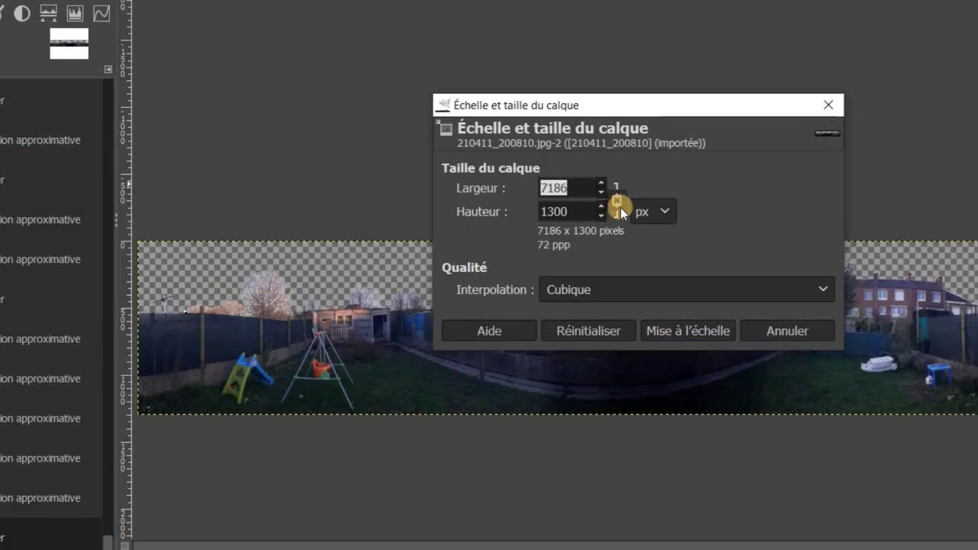
pyautogui.click(557, 189)
pyautogui.doubleClick(556, 188)
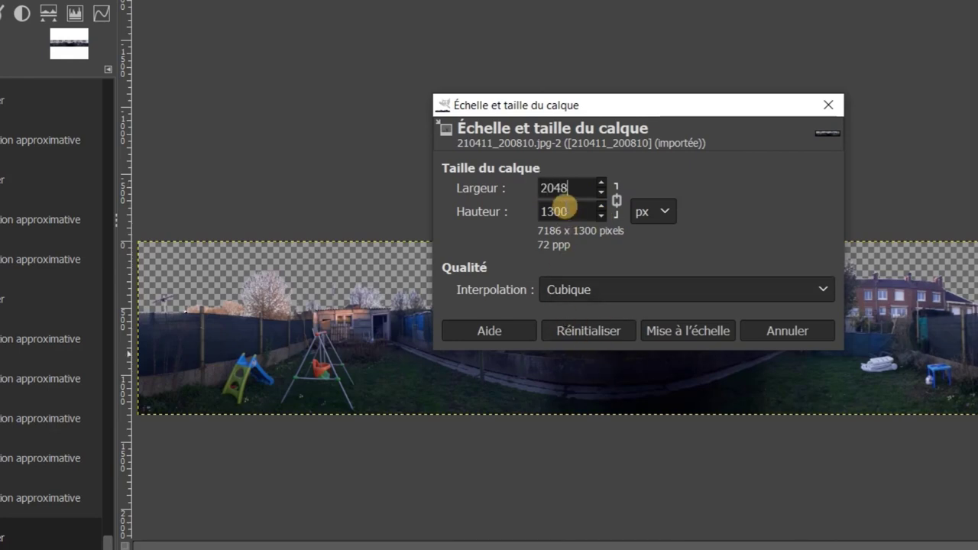
pyautogui.click(580, 211)
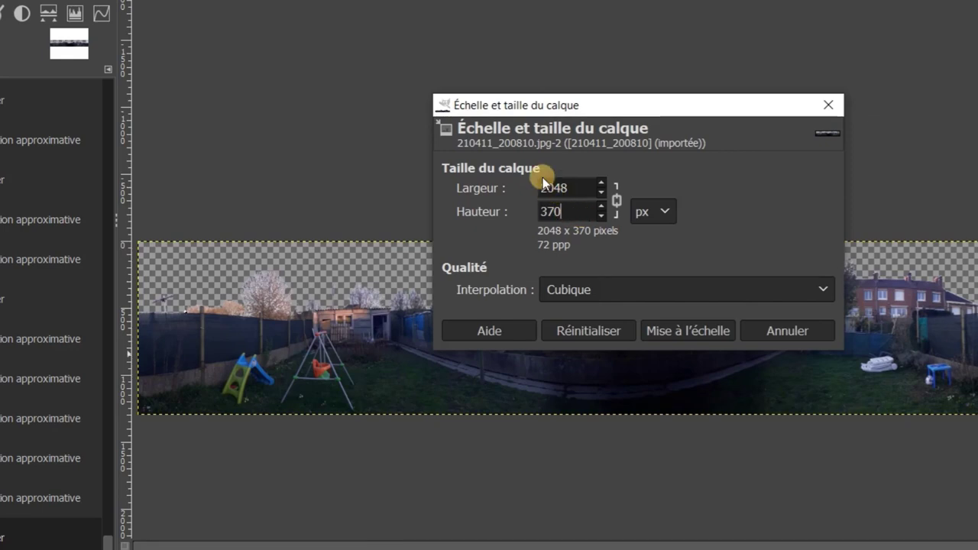
pyautogui.click(686, 327)
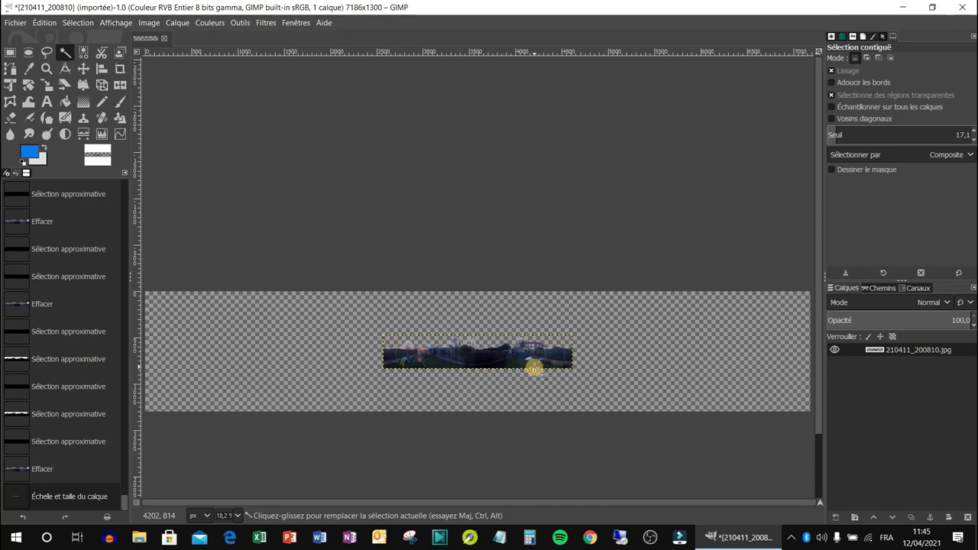
# Examine the scaled panorama up close and as a whole to check the detail of its trees, fence and shed
pyautogui.scroll(4, 533, 368)
pyautogui.moveTo(527, 502); pyautogui.dragTo(470, 501)
pyautogui.scroll(3, 506, 331)
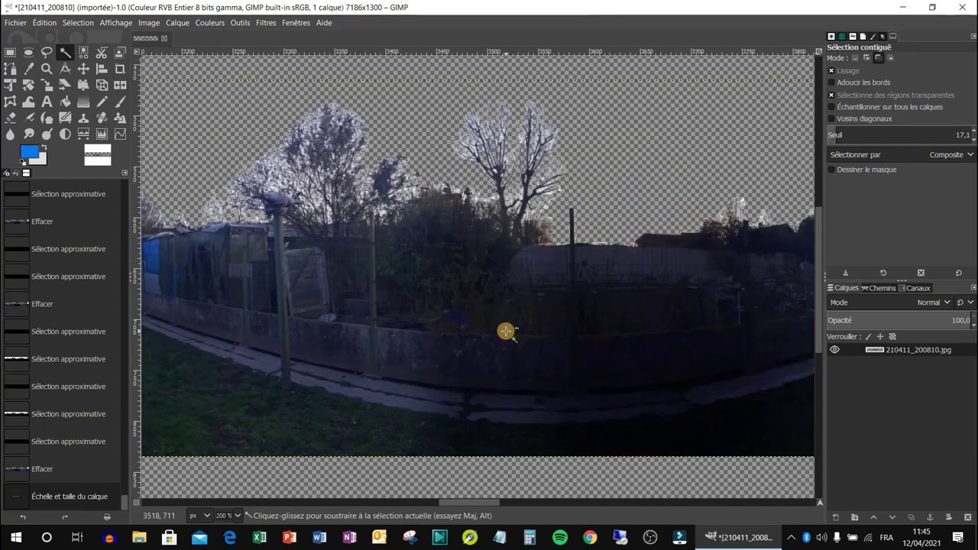
pyautogui.scroll(1, 506, 303)
pyautogui.scroll(-4, 507, 289)
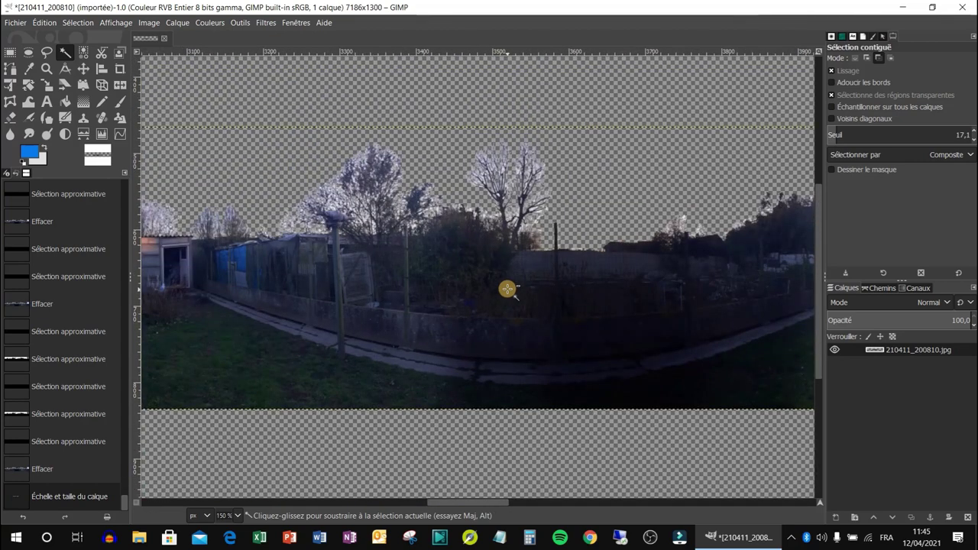
pyautogui.moveTo(459, 503); pyautogui.dragTo(419, 504)
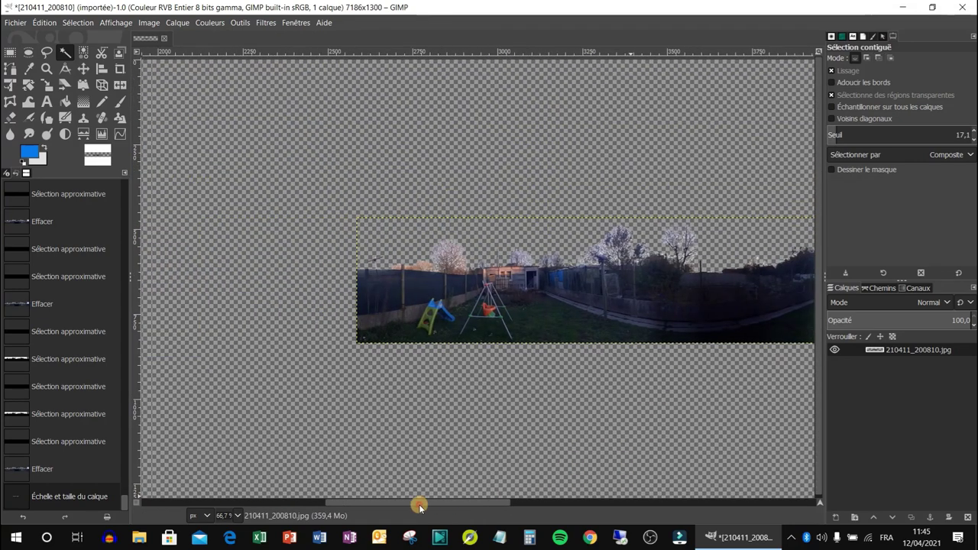
pyautogui.scroll(6, 464, 253)
pyautogui.scroll(-5, 465, 253)
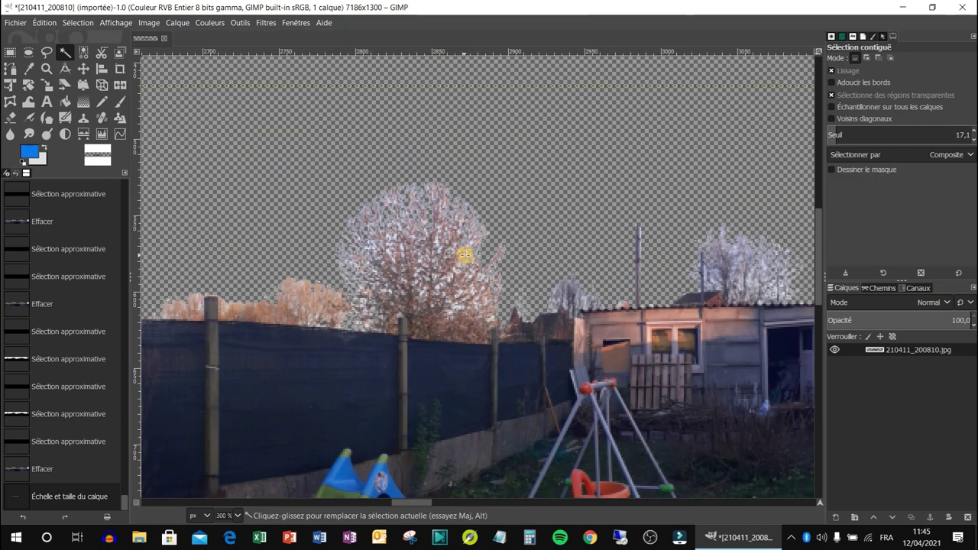
pyautogui.moveTo(447, 501); pyautogui.dragTo(493, 501)
pyautogui.scroll(-2, 498, 327)
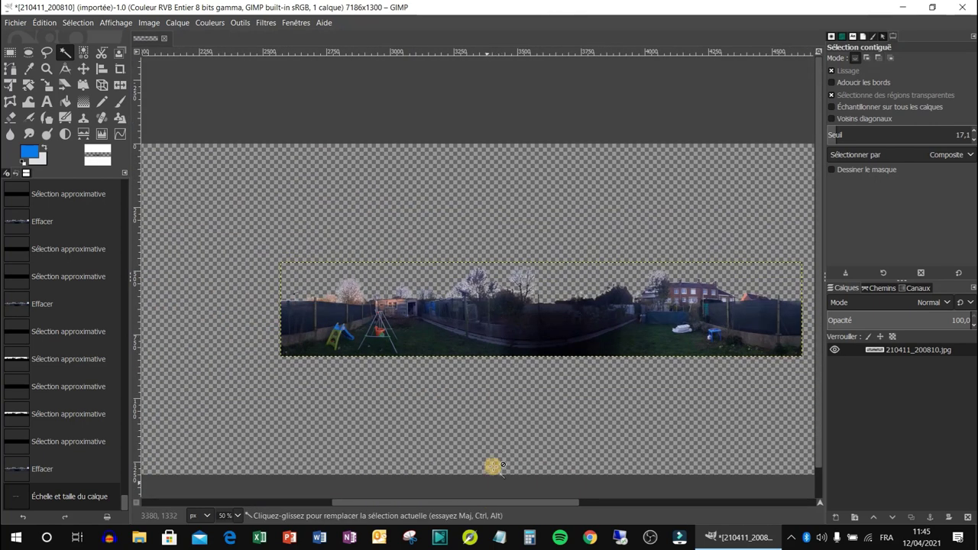
pyautogui.moveTo(464, 496); pyautogui.dragTo(482, 502)
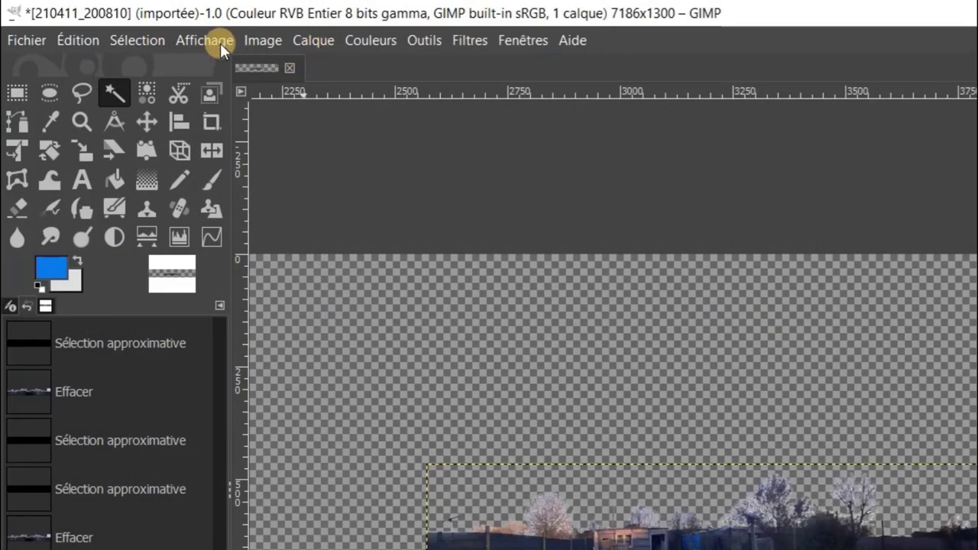
# Create a new image 2048 px wide and 1024 px high, filled with transparency
pyautogui.click(24, 41)
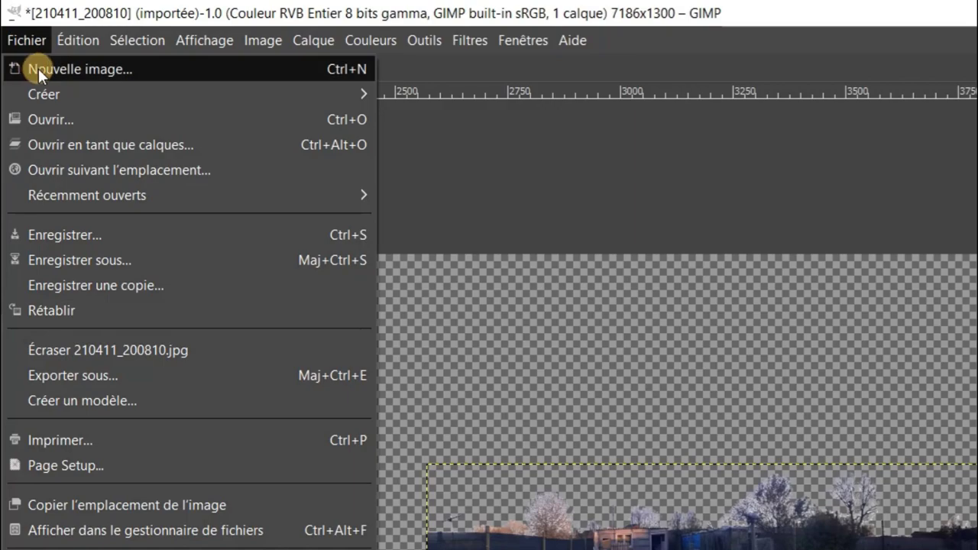
pyautogui.click(38, 68)
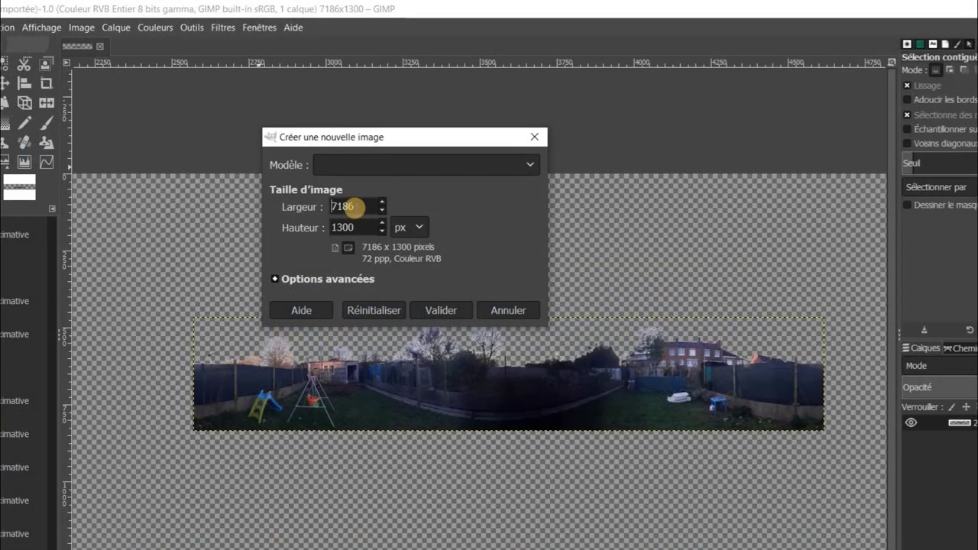
pyautogui.moveTo(335, 207); pyautogui.dragTo(365, 201)
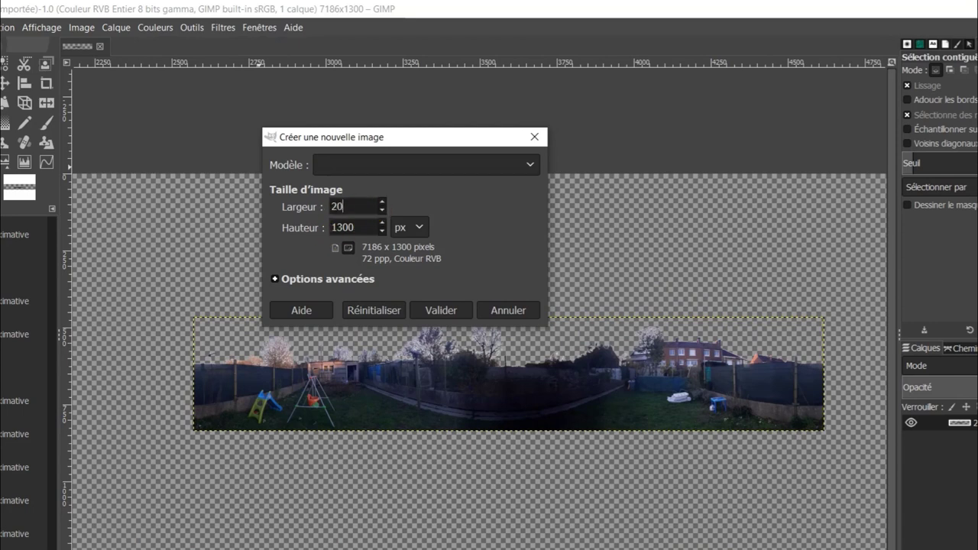
pyautogui.doubleClick(346, 227)
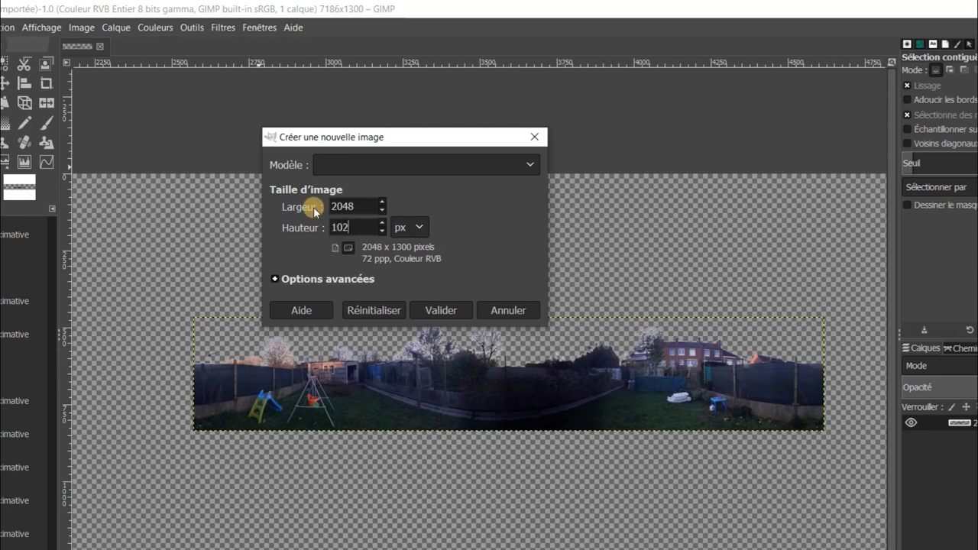
pyautogui.click(315, 279)
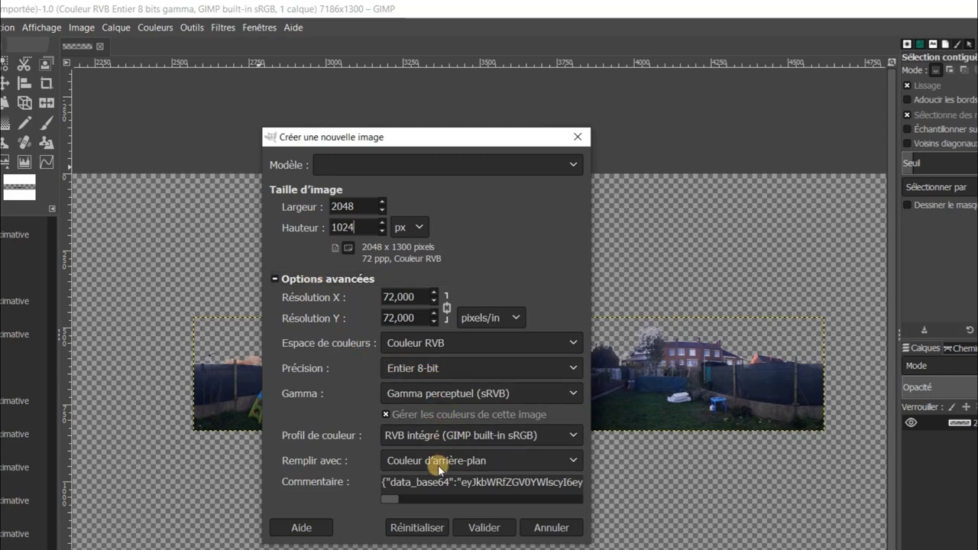
pyautogui.click(484, 462)
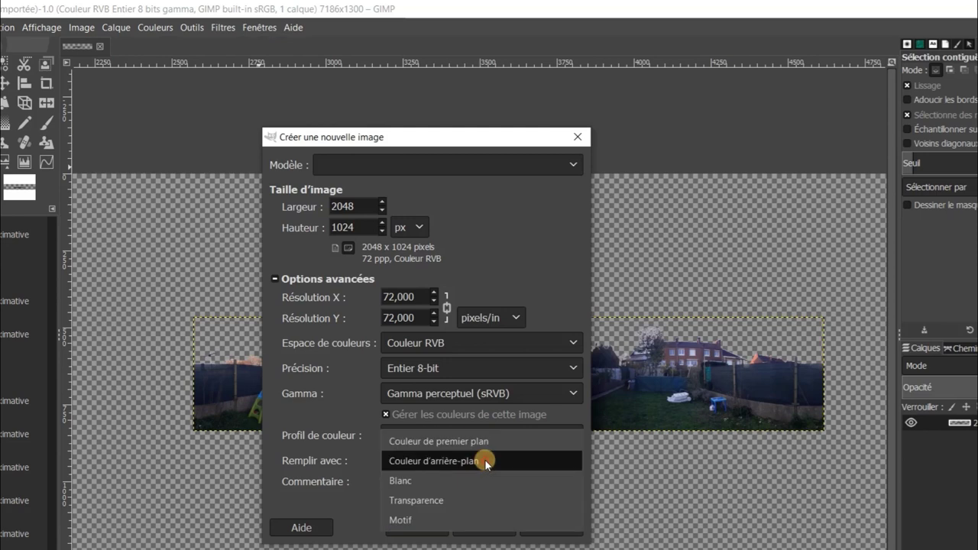
pyautogui.click(426, 501)
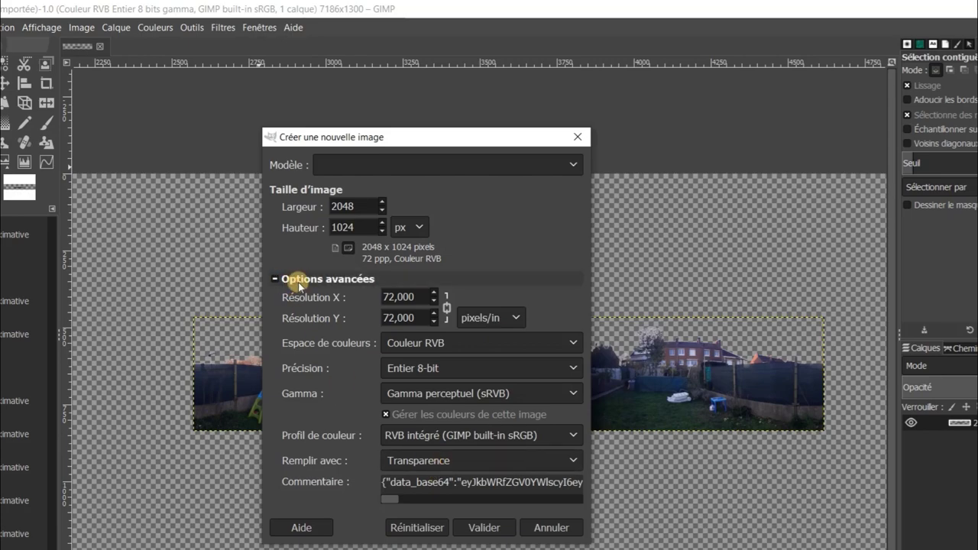
pyautogui.click(479, 527)
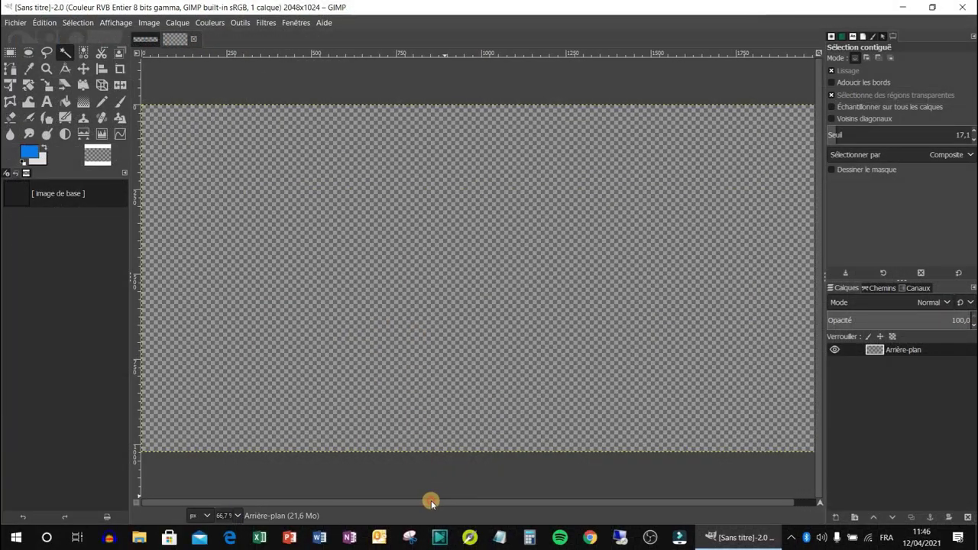
# In the original image, enclose the scaled panorama in a rectangular selection of about 2190 × 518 px and copy it
pyautogui.click(145, 39)
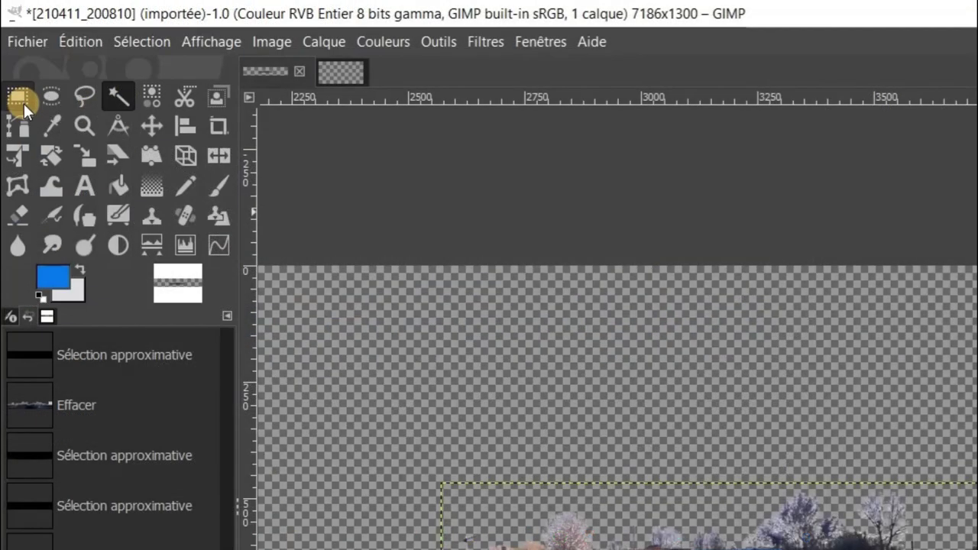
pyautogui.press('r')
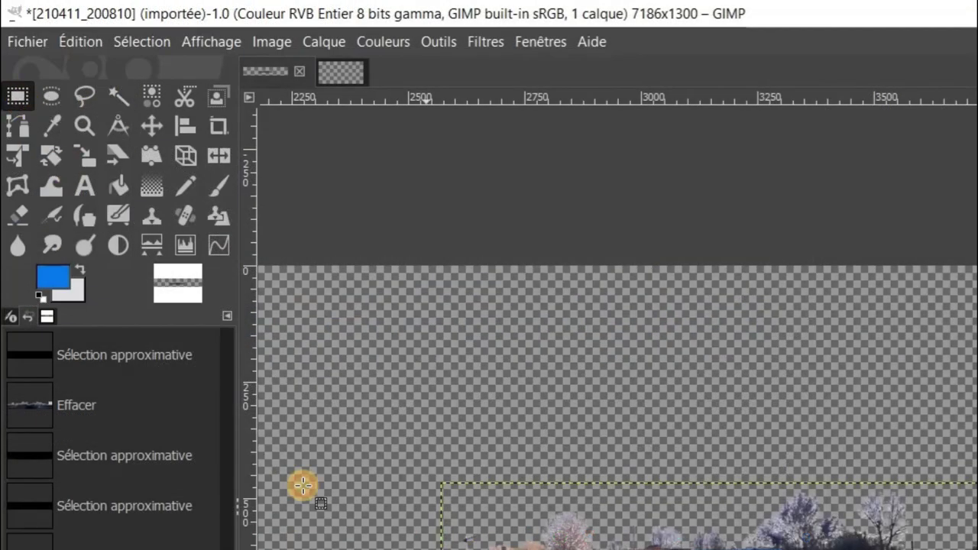
pyautogui.moveTo(407, 446); pyautogui.dragTo(977, 549)
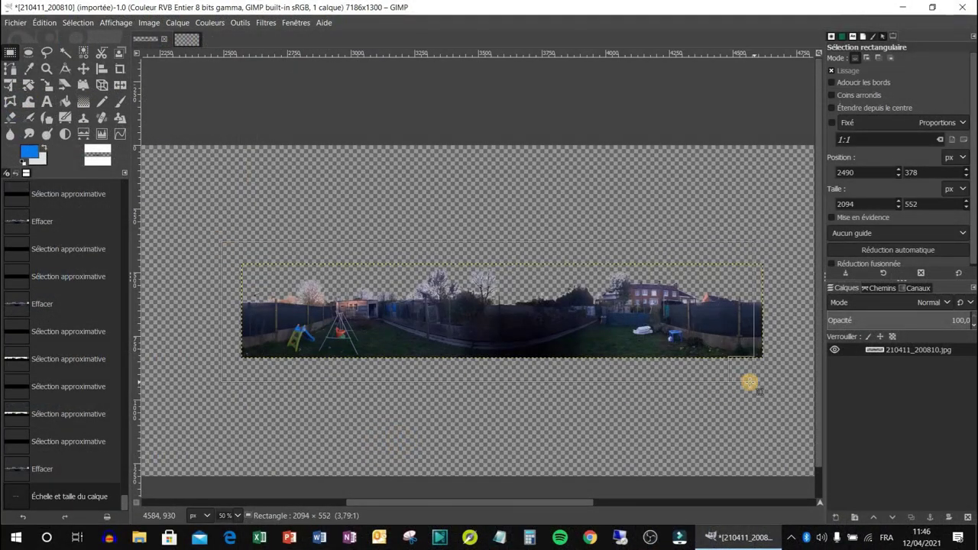
pyautogui.moveTo(749, 381); pyautogui.dragTo(779, 370)
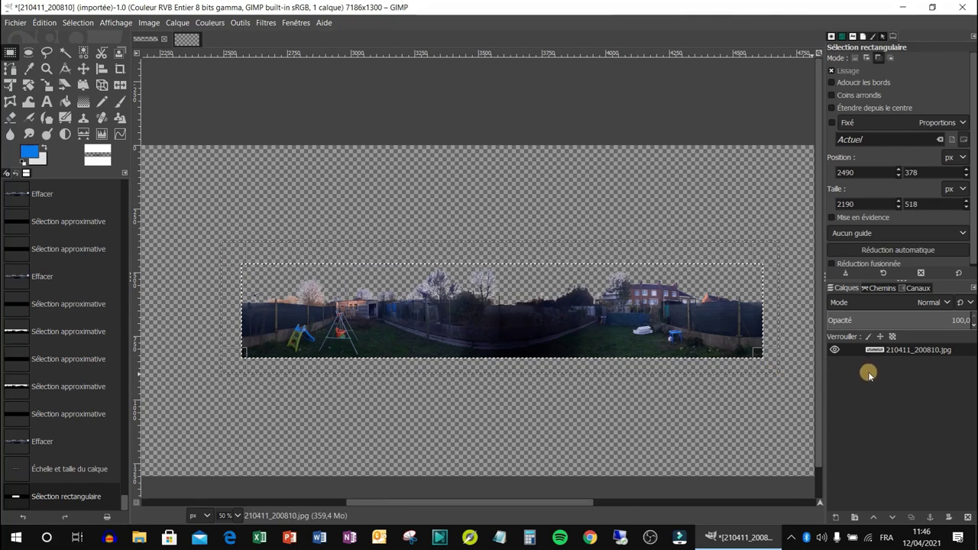
pyautogui.hotkey('ctrl', 'c')
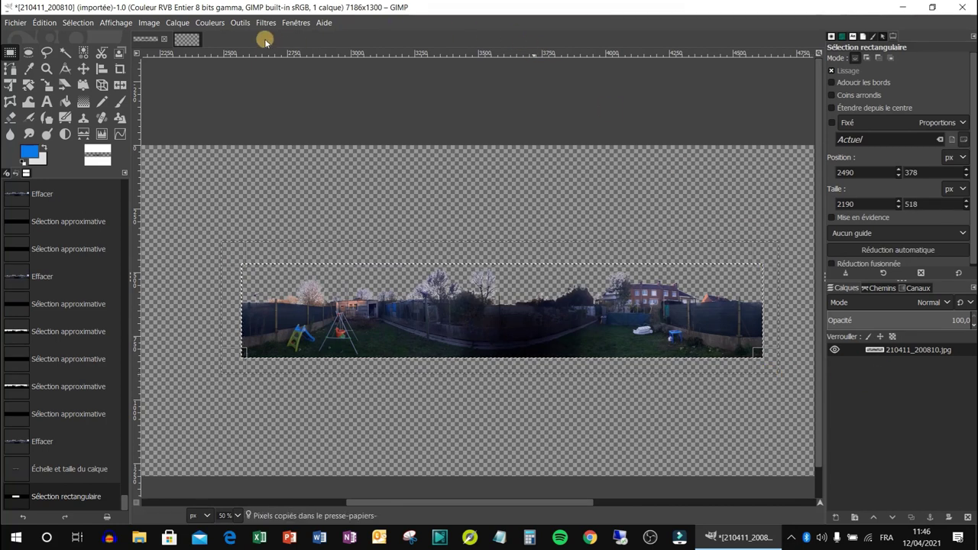
# Paste the panorama into the new 2048 × 1024 image and anchor the floating selection onto its background layer
pyautogui.click(187, 41)
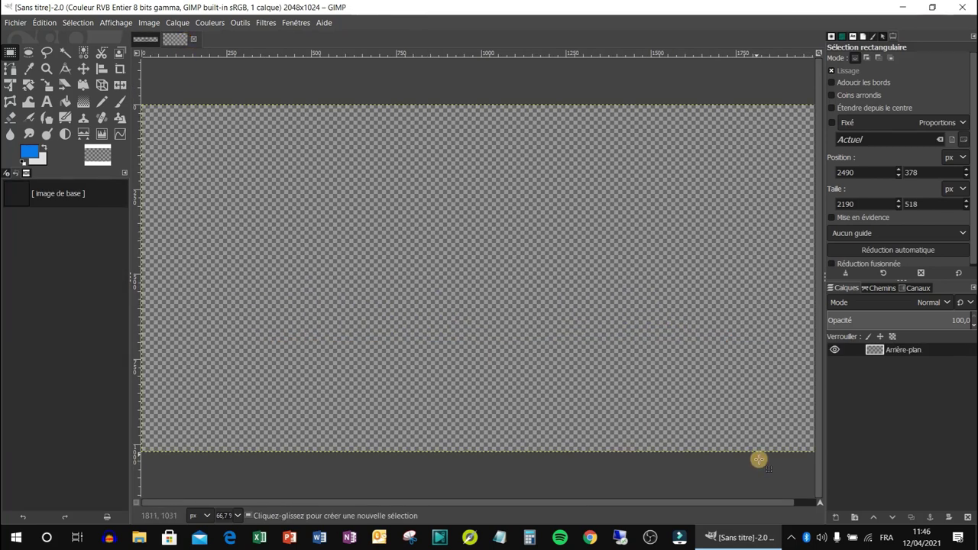
pyautogui.hotkey('ctrl', 'v')
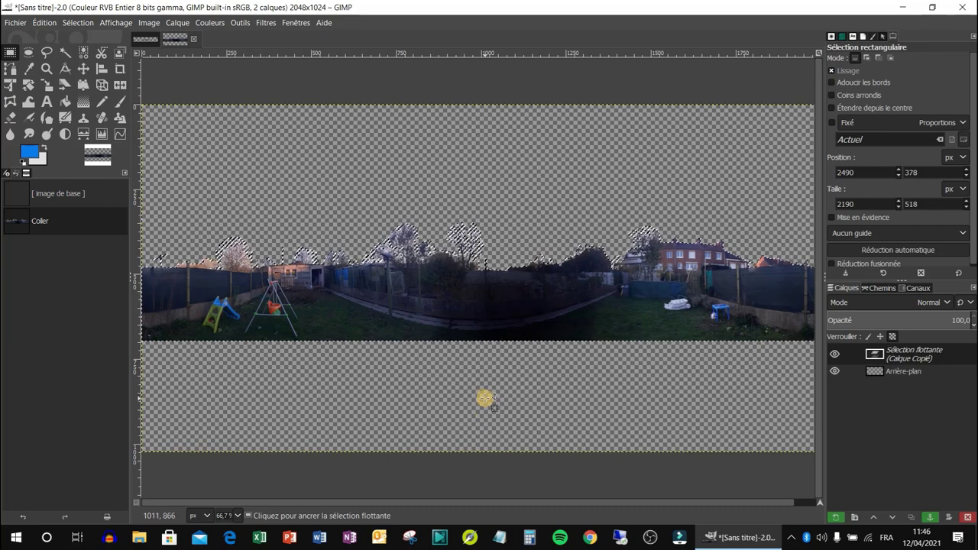
pyautogui.click(486, 398)
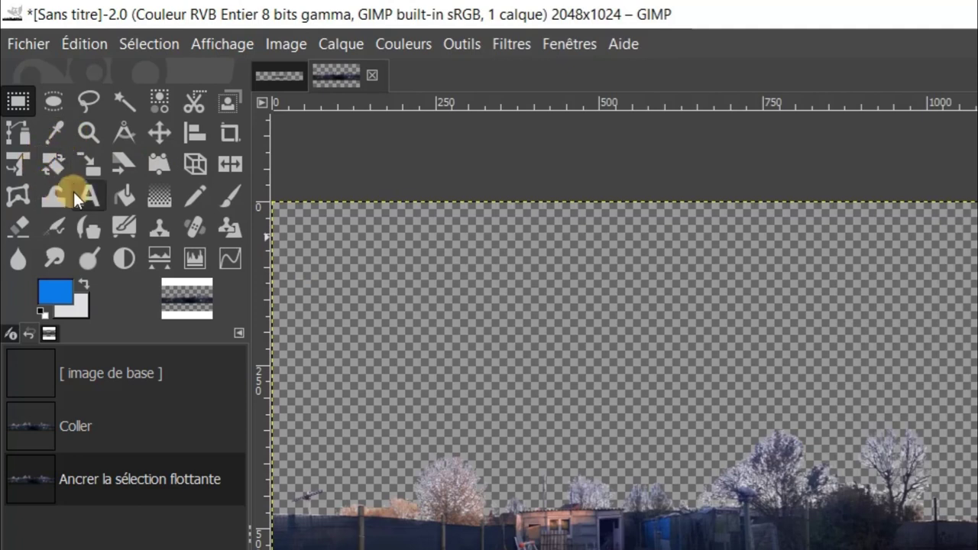
# Clone grass from the lawn beside the swing over the empty area below the panorama, down to the image's lower edge
pyautogui.click(159, 227)
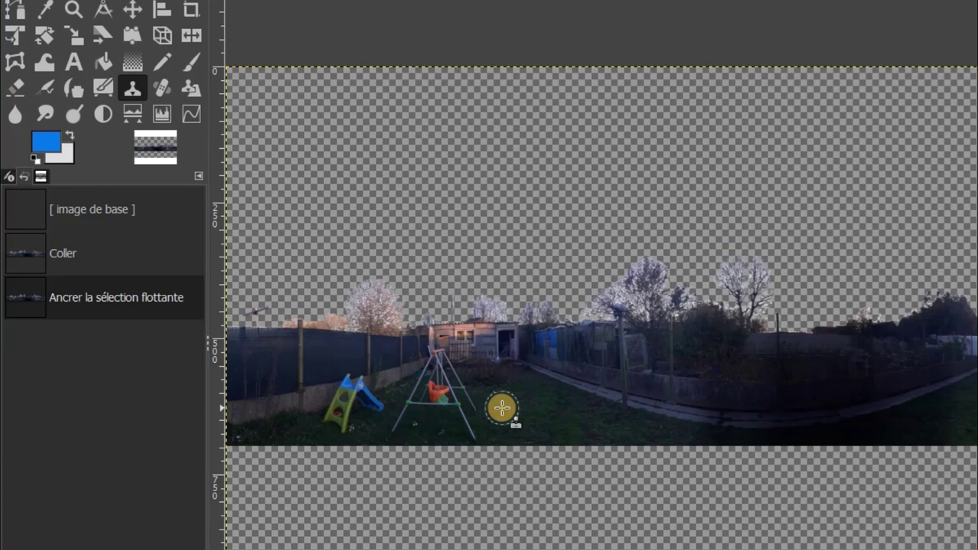
pyautogui.keyDown('ctrl'); pyautogui.click(502, 408); pyautogui.keyUp('ctrl')
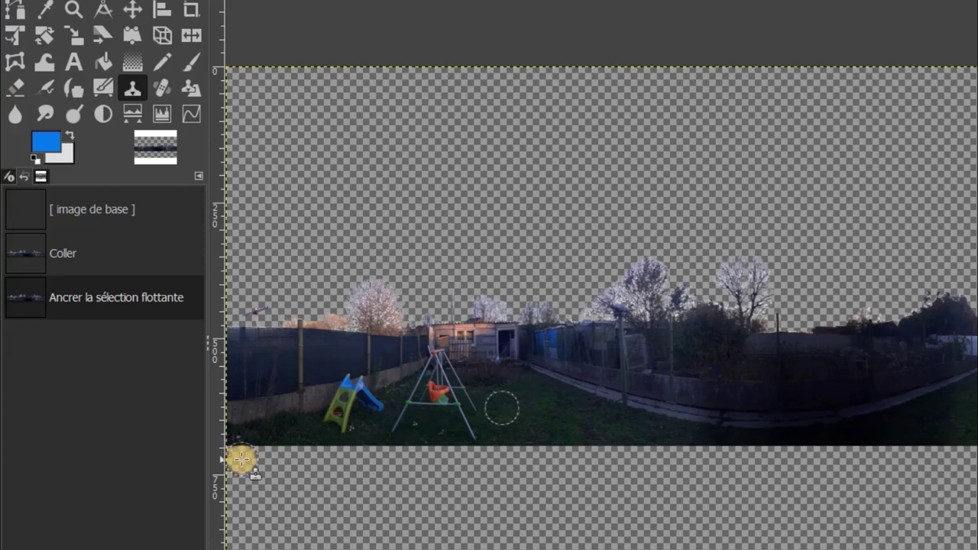
pyautogui.moveTo(240, 454)
pyautogui.mouseDown()
pyautogui.moveTo(324, 466)
pyautogui.moveTo(347, 465)
pyautogui.moveTo(292, 448)
pyautogui.moveTo(360, 461)
pyautogui.mouseUp()
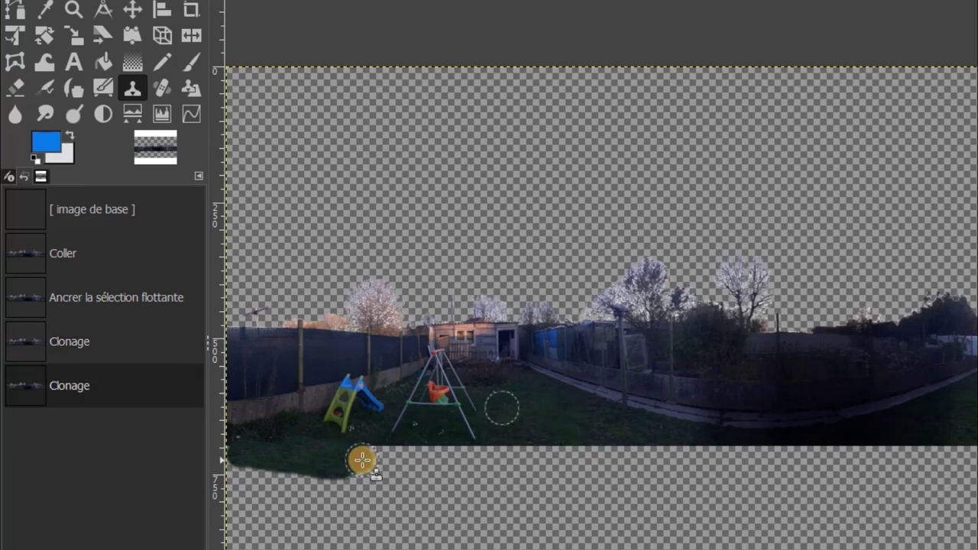
pyautogui.moveTo(227, 466)
pyautogui.mouseDown()
pyautogui.moveTo(311, 484)
pyautogui.moveTo(297, 484)
pyautogui.mouseUp()
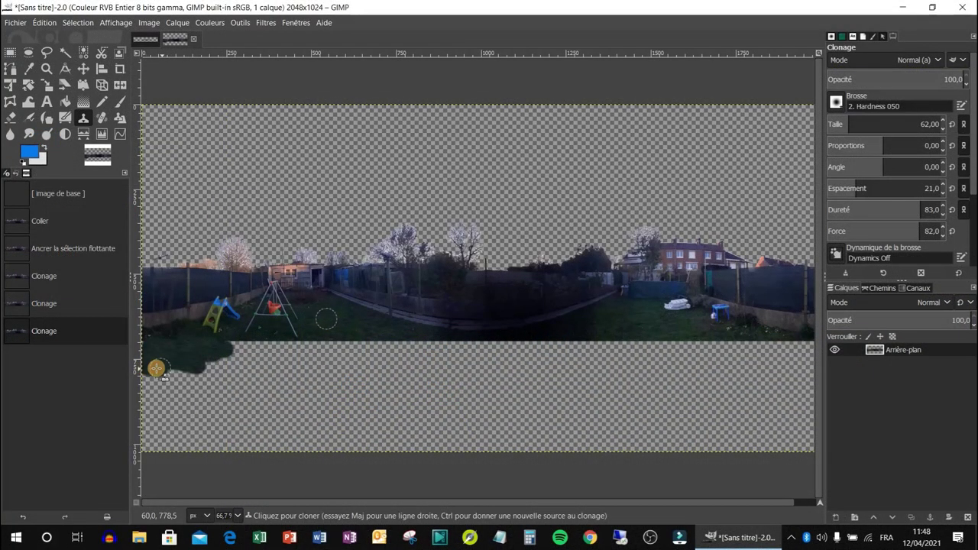
pyautogui.click(185, 369)
pyautogui.moveTo(184, 370)
pyautogui.mouseDown()
pyautogui.moveTo(240, 360)
pyautogui.moveTo(230, 347)
pyautogui.moveTo(282, 350)
pyautogui.moveTo(219, 371)
pyautogui.moveTo(242, 375)
pyautogui.moveTo(145, 379)
pyautogui.moveTo(189, 392)
pyautogui.moveTo(149, 392)
pyautogui.moveTo(249, 391)
pyautogui.moveTo(230, 383)
pyautogui.moveTo(268, 382)
pyautogui.moveTo(257, 371)
pyautogui.moveTo(311, 362)
pyautogui.moveTo(273, 345)
pyautogui.moveTo(342, 354)
pyautogui.moveTo(307, 358)
pyautogui.moveTo(345, 365)
pyautogui.moveTo(295, 366)
pyautogui.moveTo(306, 383)
pyautogui.moveTo(288, 392)
pyautogui.moveTo(255, 393)
pyautogui.moveTo(270, 404)
pyautogui.moveTo(217, 412)
pyautogui.mouseUp()
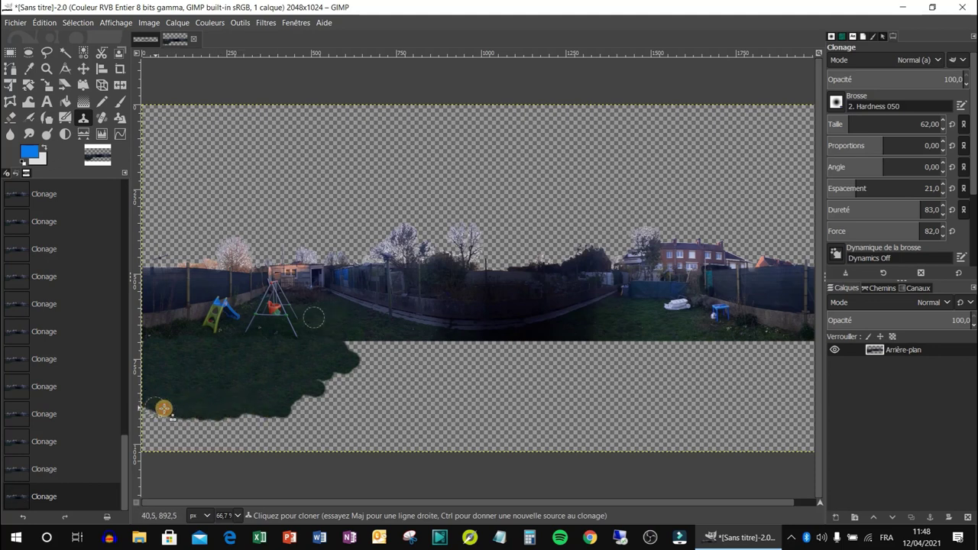
pyautogui.moveTo(143, 414)
pyautogui.mouseDown()
pyautogui.moveTo(302, 419)
pyautogui.moveTo(306, 408)
pyautogui.moveTo(291, 406)
pyautogui.moveTo(325, 407)
pyautogui.moveTo(316, 390)
pyautogui.moveTo(342, 391)
pyautogui.moveTo(387, 348)
pyautogui.moveTo(389, 375)
pyautogui.moveTo(336, 403)
pyautogui.moveTo(165, 438)
pyautogui.mouseUp()
pyautogui.moveTo(260, 447)
pyautogui.mouseDown()
pyautogui.moveTo(439, 400)
pyautogui.moveTo(417, 342)
pyautogui.moveTo(456, 433)
pyautogui.moveTo(615, 329)
pyautogui.moveTo(465, 345)
pyautogui.moveTo(613, 344)
pyautogui.moveTo(534, 443)
pyautogui.moveTo(627, 384)
pyautogui.moveTo(705, 353)
pyautogui.moveTo(656, 445)
pyautogui.moveTo(741, 343)
pyautogui.moveTo(792, 378)
pyautogui.moveTo(731, 420)
pyautogui.moveTo(752, 437)
pyautogui.moveTo(802, 397)
pyautogui.moveTo(727, 429)
pyautogui.mouseUp()
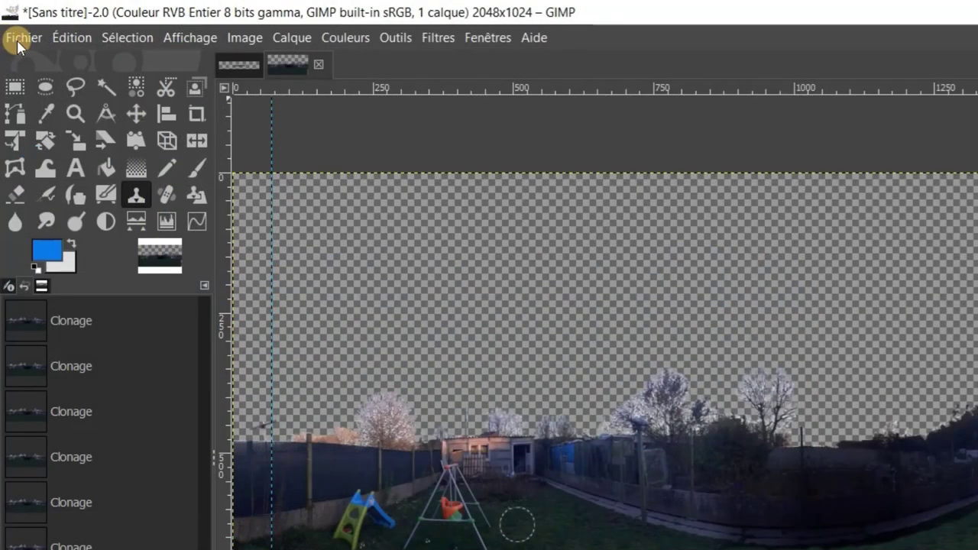
# Start exporting the extended panorama and choose the PANORAMA folder inside Pictures as the destination
pyautogui.click(21, 39)
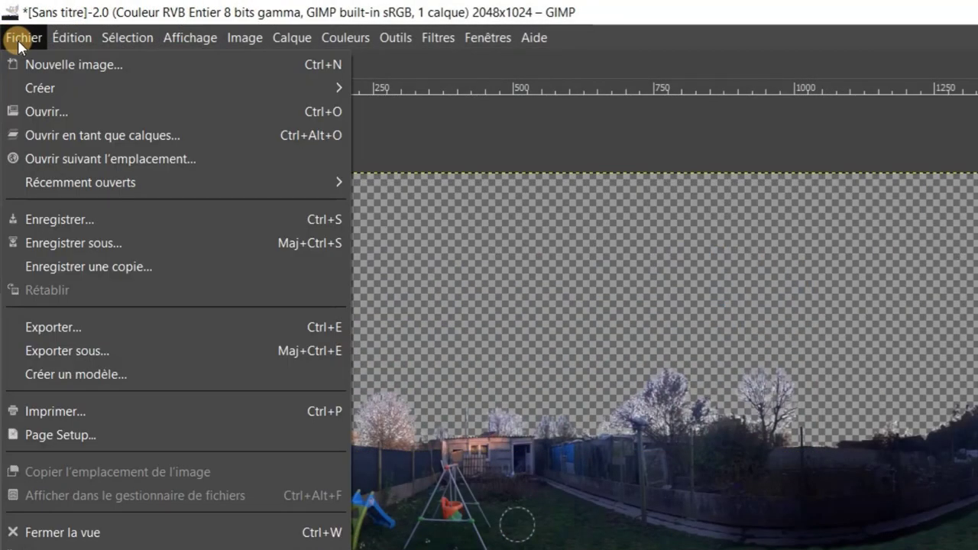
pyautogui.click(56, 348)
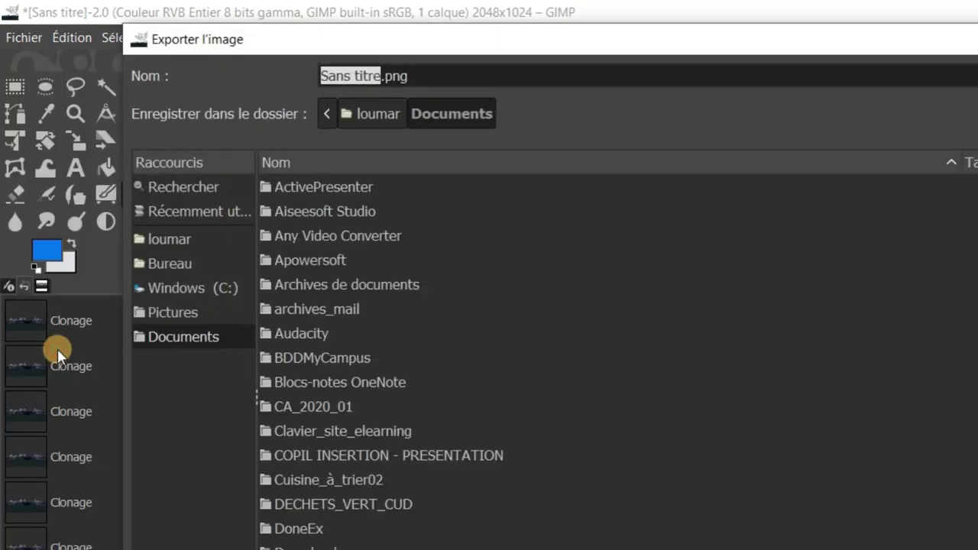
pyautogui.click(187, 314)
pyautogui.scroll(-3, 463, 397)
pyautogui.scroll(-5, 464, 403)
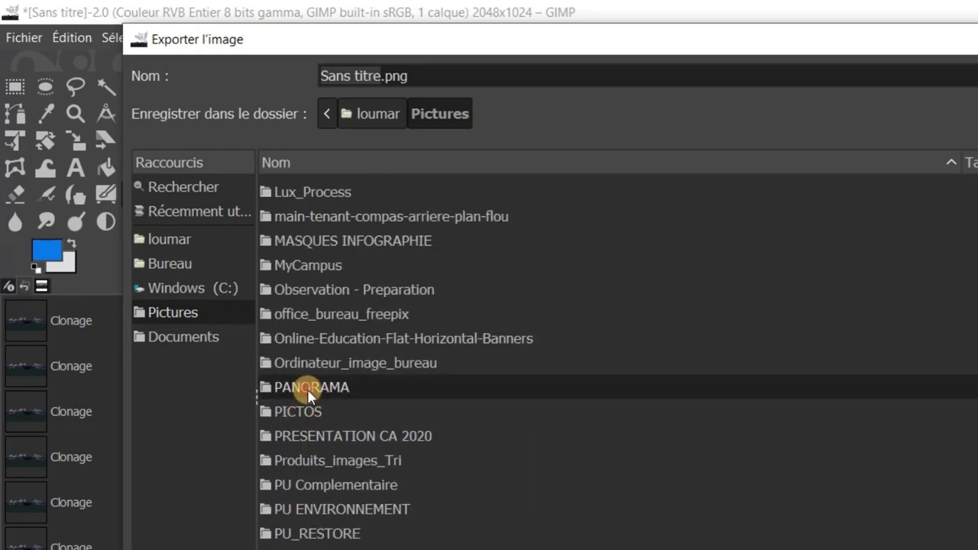
pyautogui.doubleClick(281, 390)
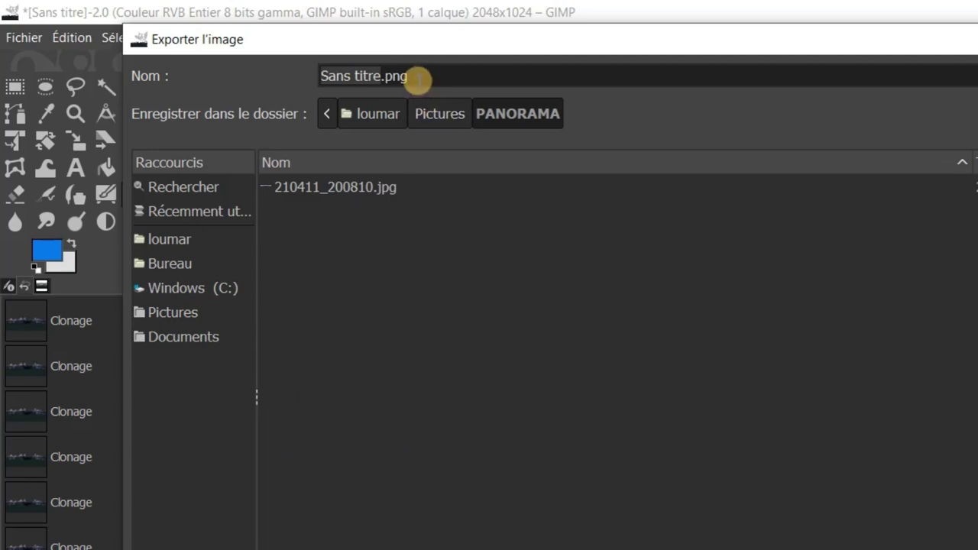
# Name the export file Panorama.png
pyautogui.click(377, 76)
pyautogui.moveTo(381, 77); pyautogui.dragTo(317, 85)
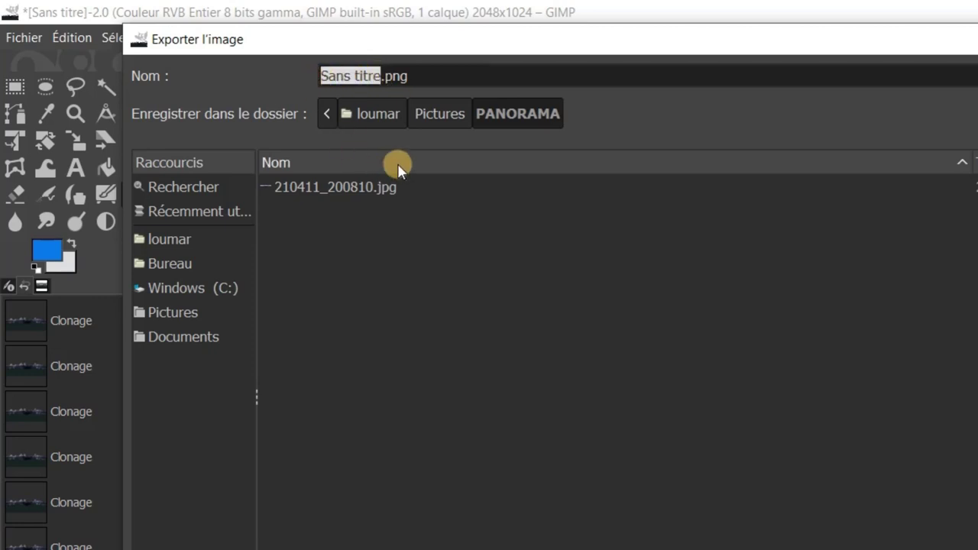
pyautogui.write('Pano')
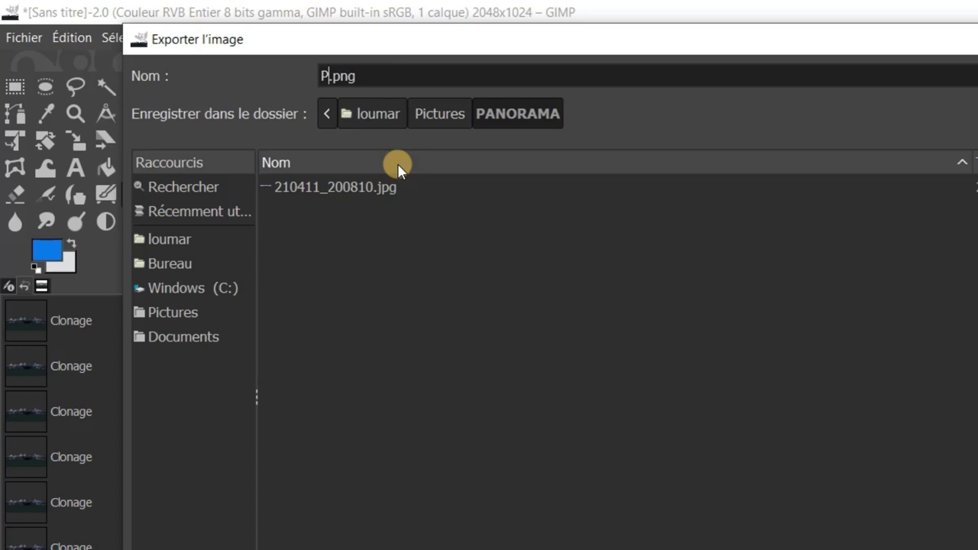
pyautogui.write('rama')
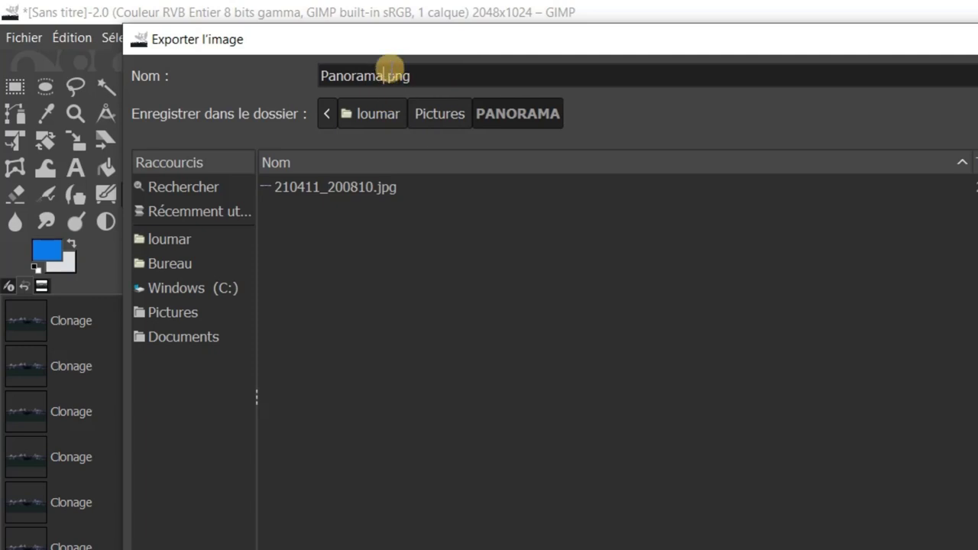
# Export the image as a PNG with automatic pixel format and compression level 9, keeping the default options
pyautogui.moveTo(493, 37); pyautogui.dragTo(878, 237)
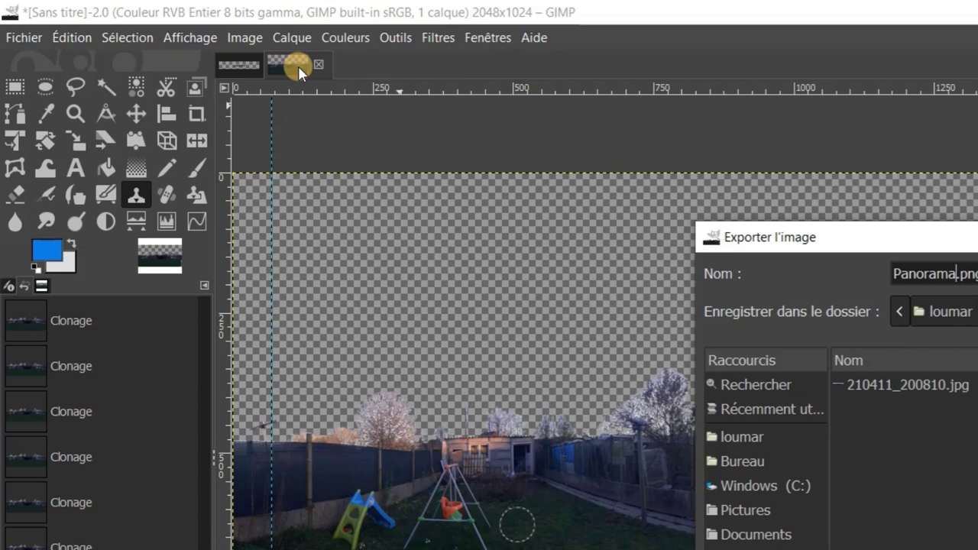
pyautogui.moveTo(938, 229); pyautogui.dragTo(527, 125)
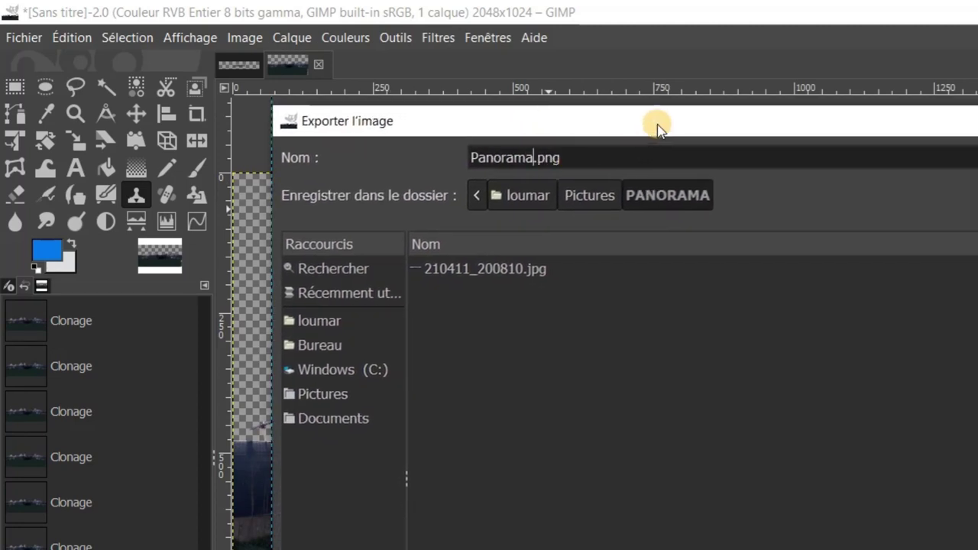
pyautogui.moveTo(657, 126); pyautogui.dragTo(611, 94)
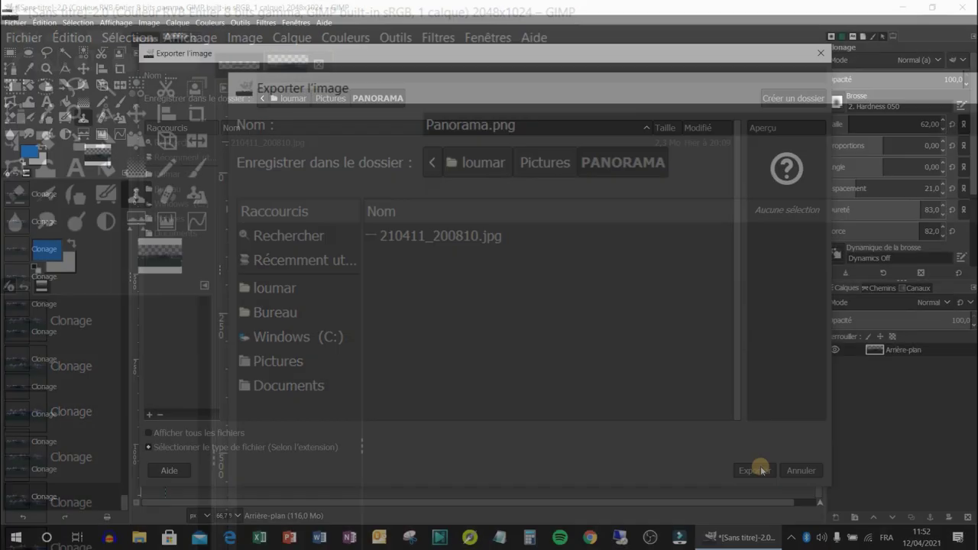
pyautogui.click(757, 470)
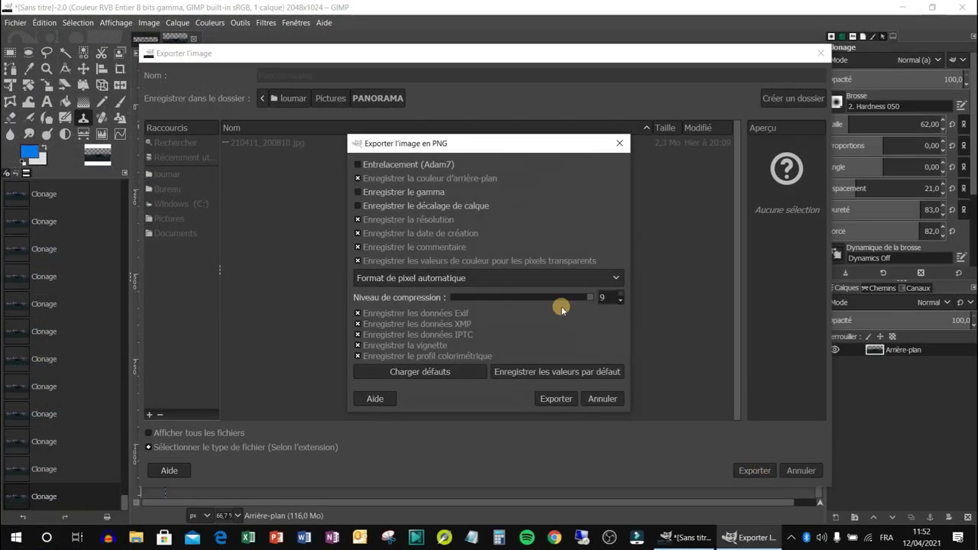
pyautogui.click(561, 399)
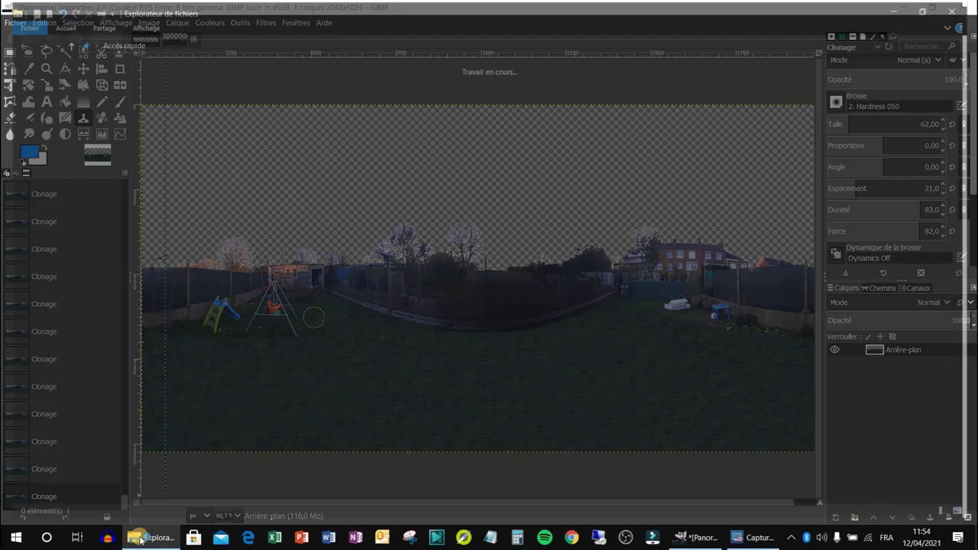
# Switch to File Explorer and open the Stellarium folder inside Programmes on the Windows (C:) drive
pyautogui.click(313, 523)
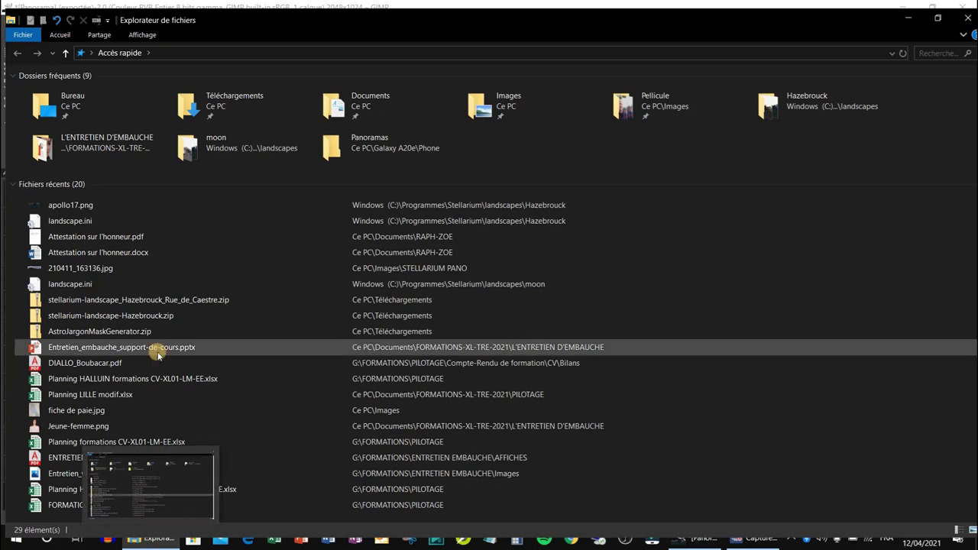
pyautogui.click(67, 53)
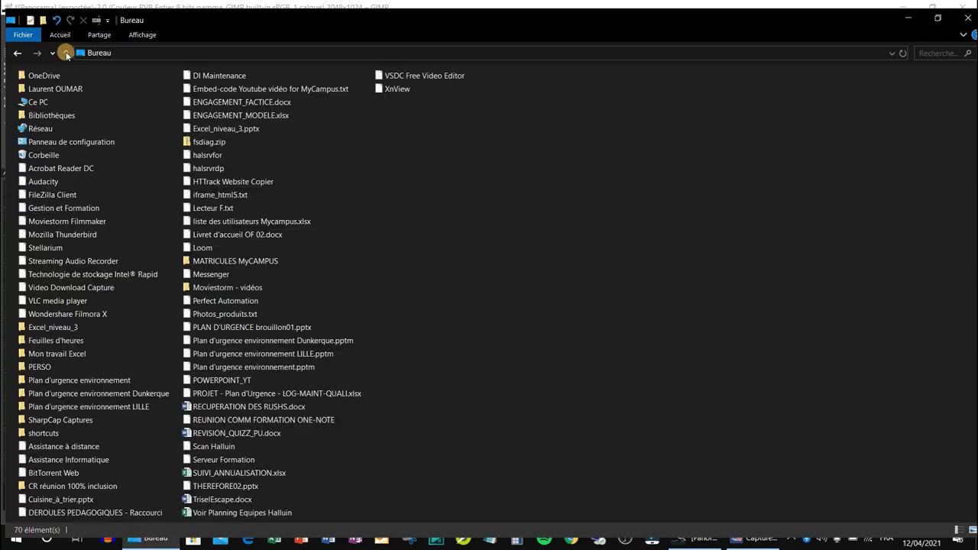
pyautogui.click(31, 102)
pyautogui.doubleClick(31, 104)
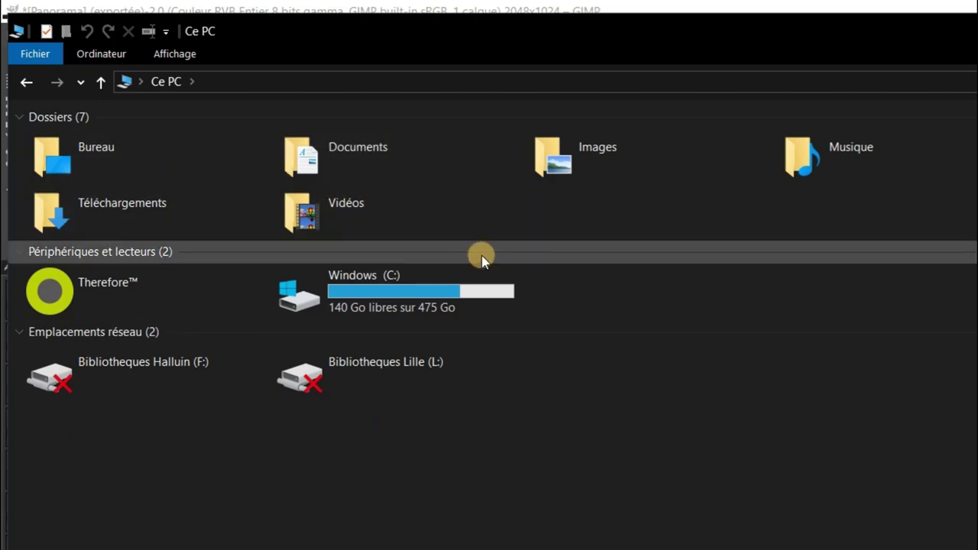
pyautogui.doubleClick(402, 299)
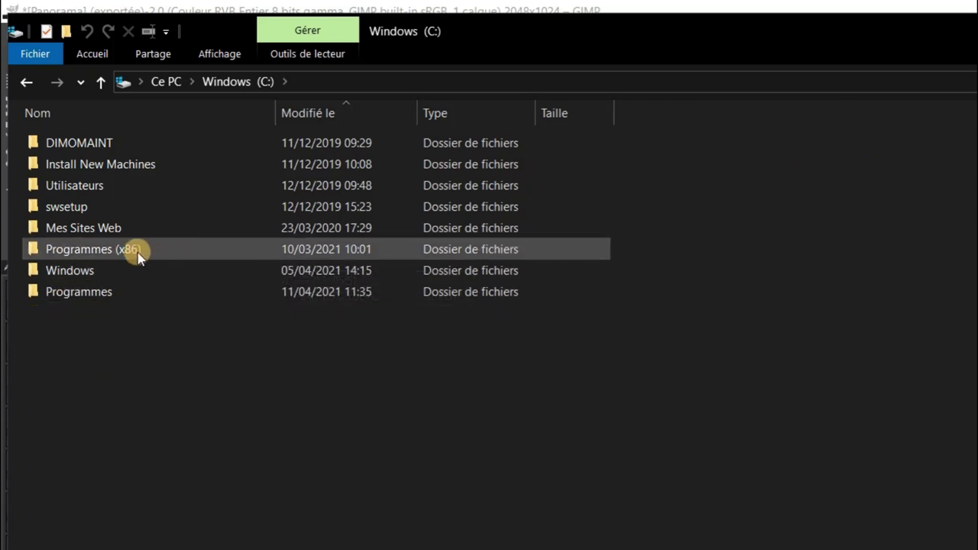
pyautogui.doubleClick(117, 297)
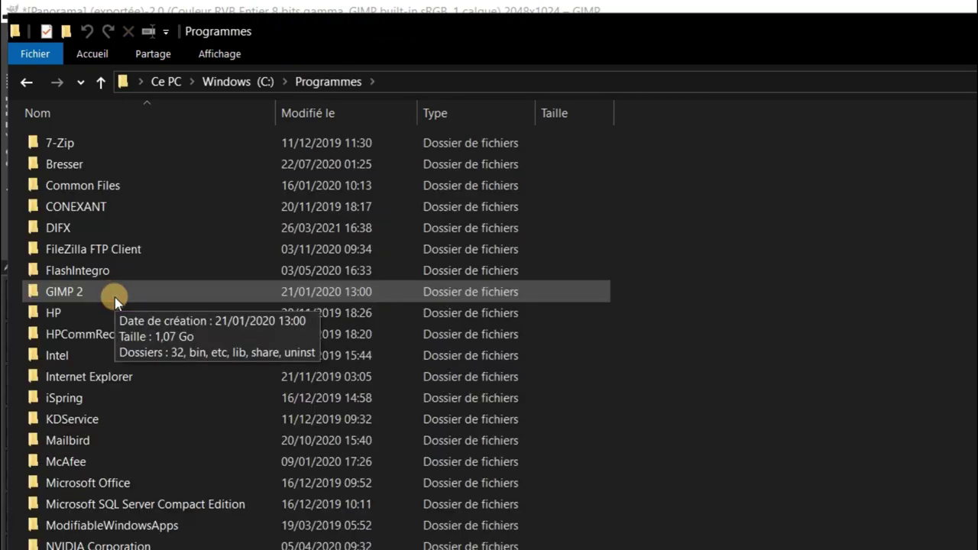
pyautogui.scroll(-3, 204, 443)
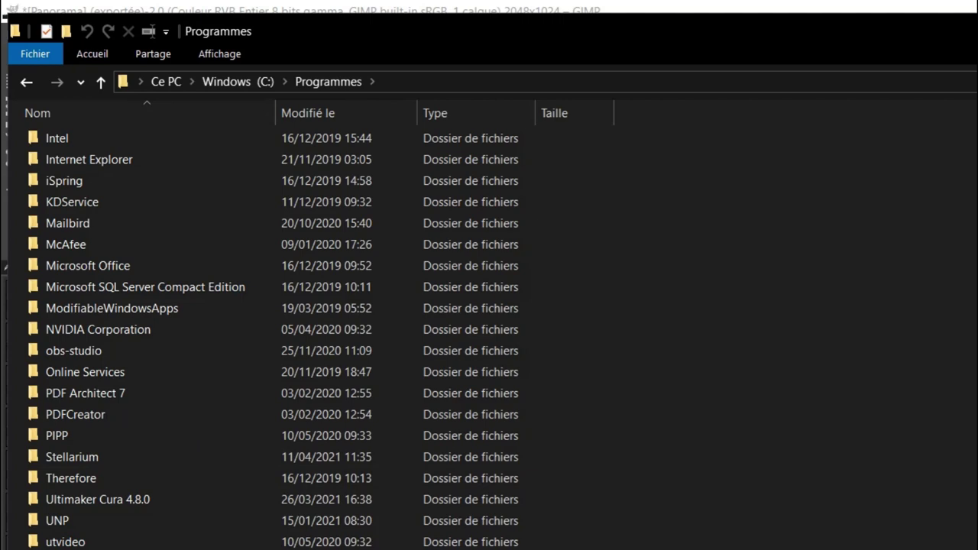
pyautogui.click(32, 456)
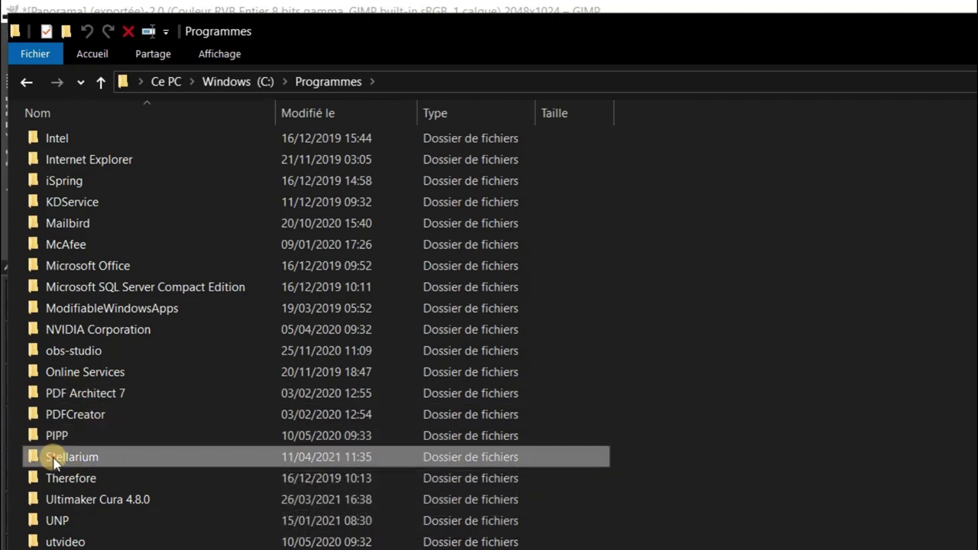
pyautogui.doubleClick(70, 458)
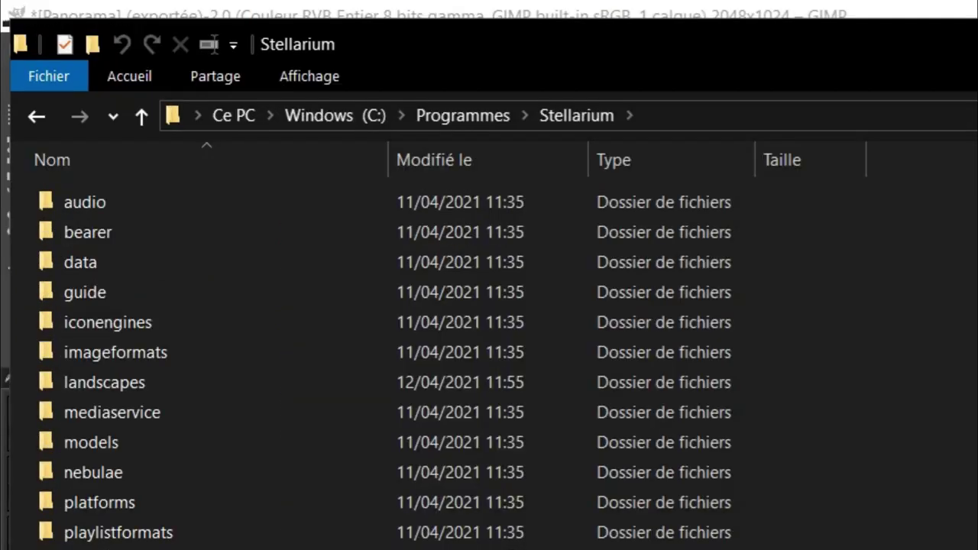
# Open the moon folder inside Stellarium's landscapes folder
pyautogui.scroll(-4, 220, 382)
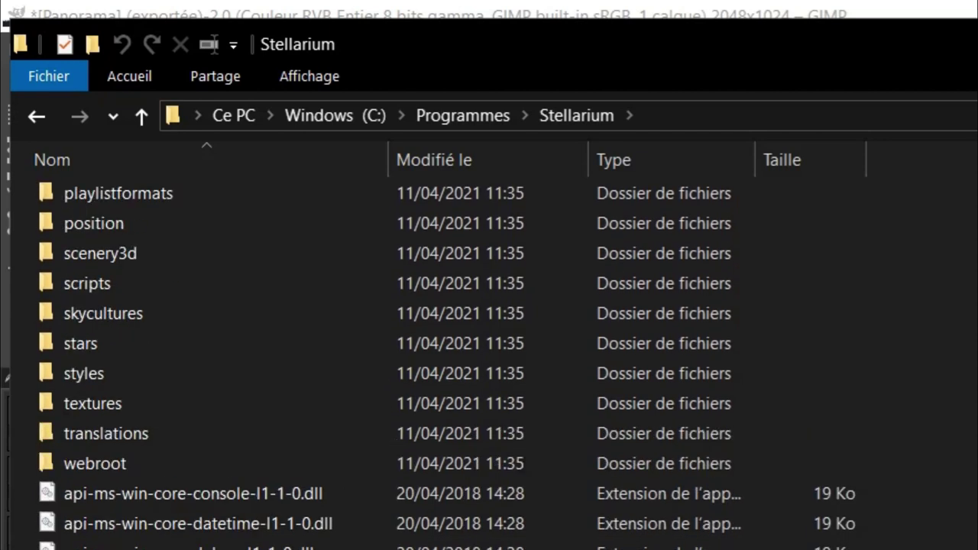
pyautogui.scroll(4, 220, 382)
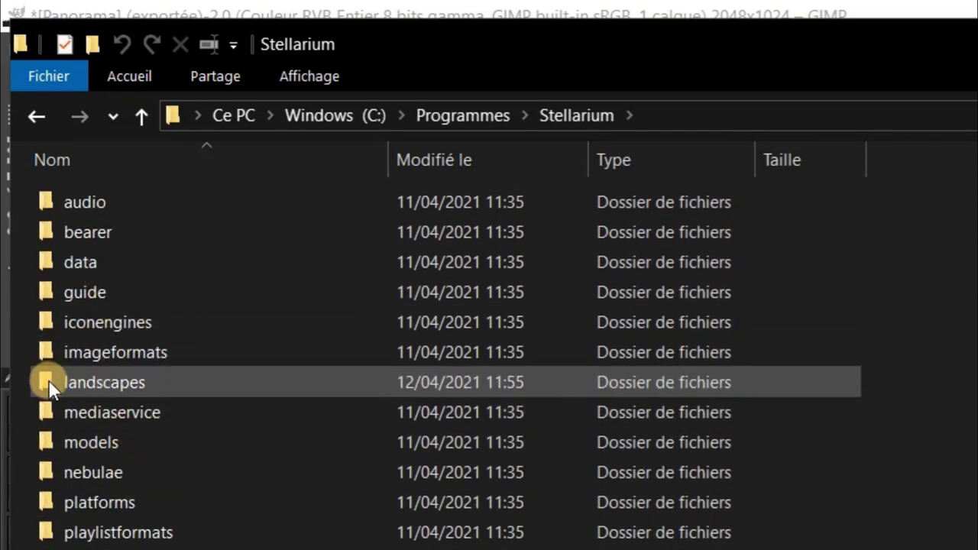
pyautogui.doubleClick(130, 384)
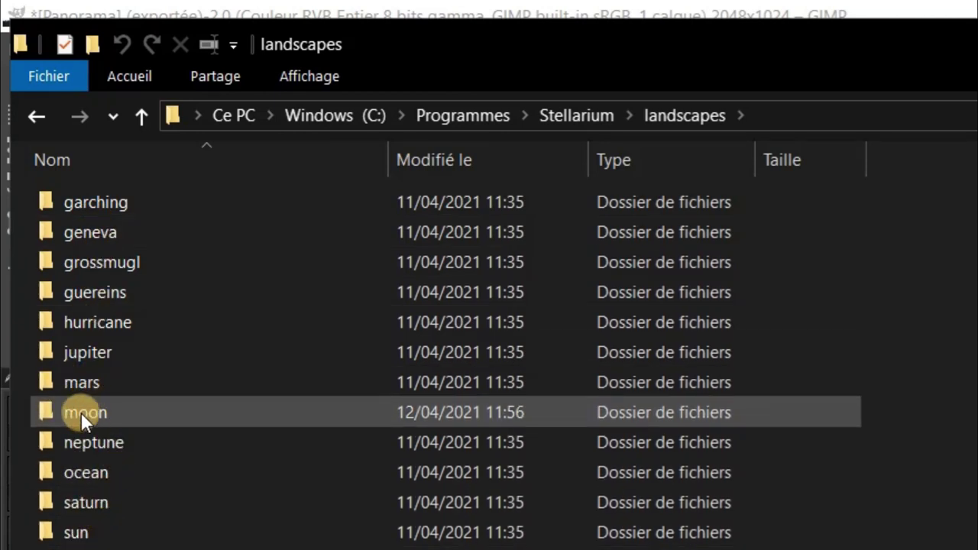
pyautogui.click(80, 415)
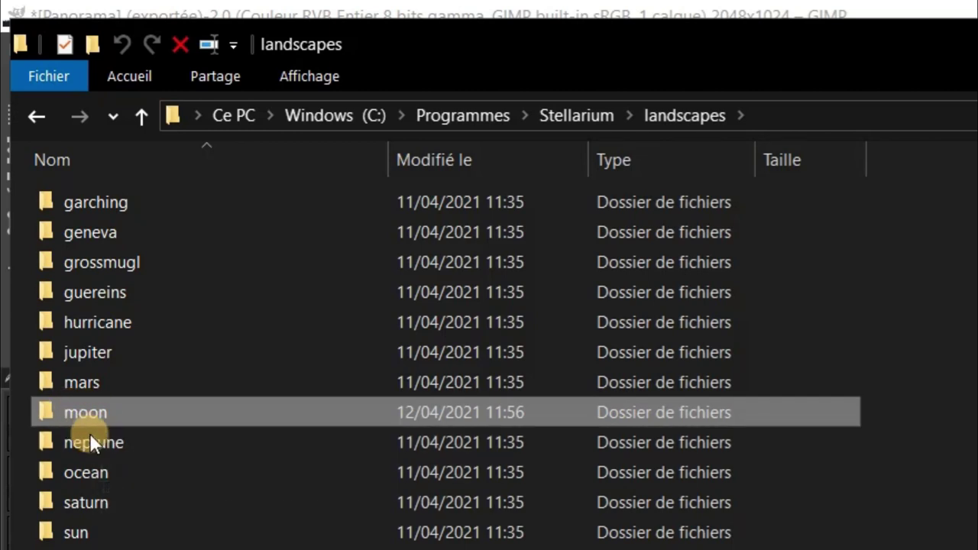
pyautogui.moveTo(92, 420)
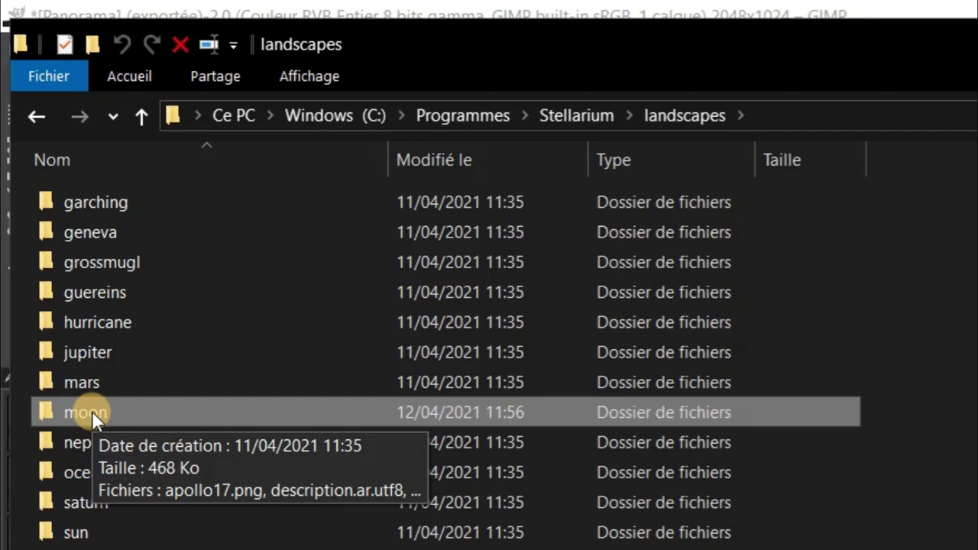
pyautogui.doubleClick(90, 417)
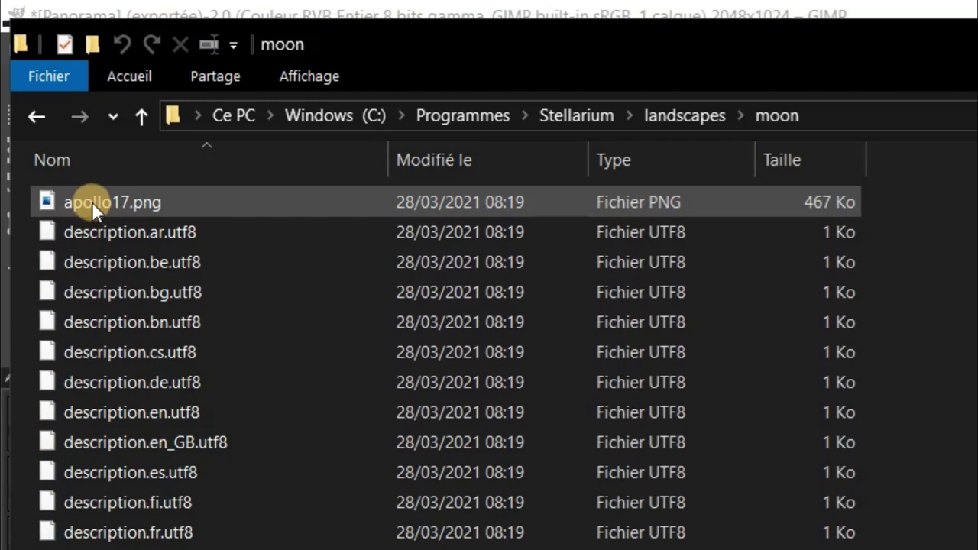
# View the moon landscape's apollo17.png image in Photos, then close the viewer
pyautogui.moveTo(152, 203)
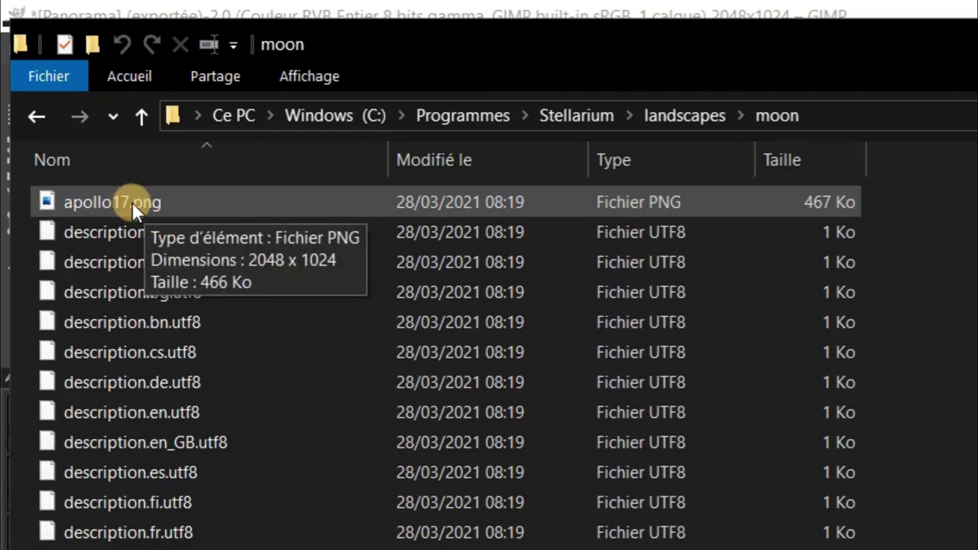
pyautogui.scroll(-1, 135, 211)
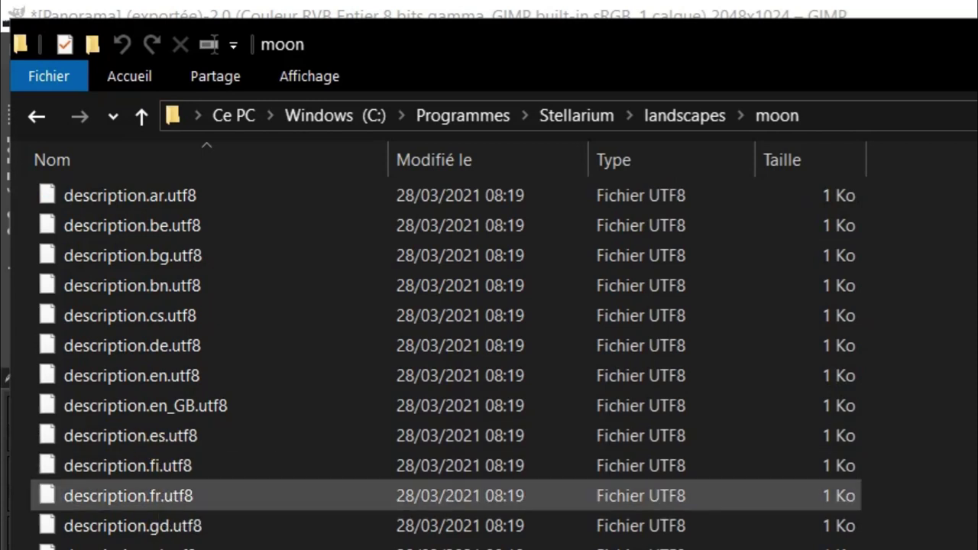
pyautogui.scroll(1, 146, 333)
pyautogui.click(109, 204)
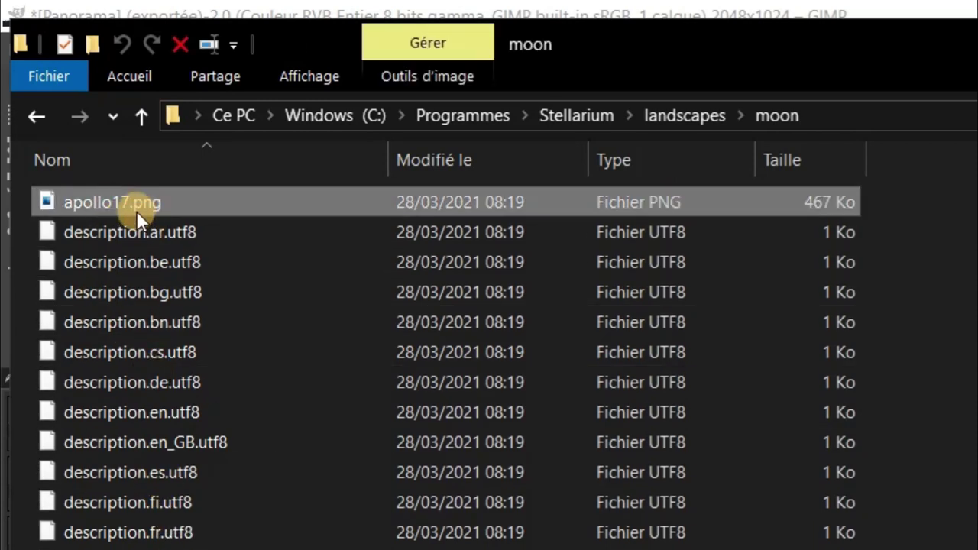
pyautogui.rightClick(122, 203)
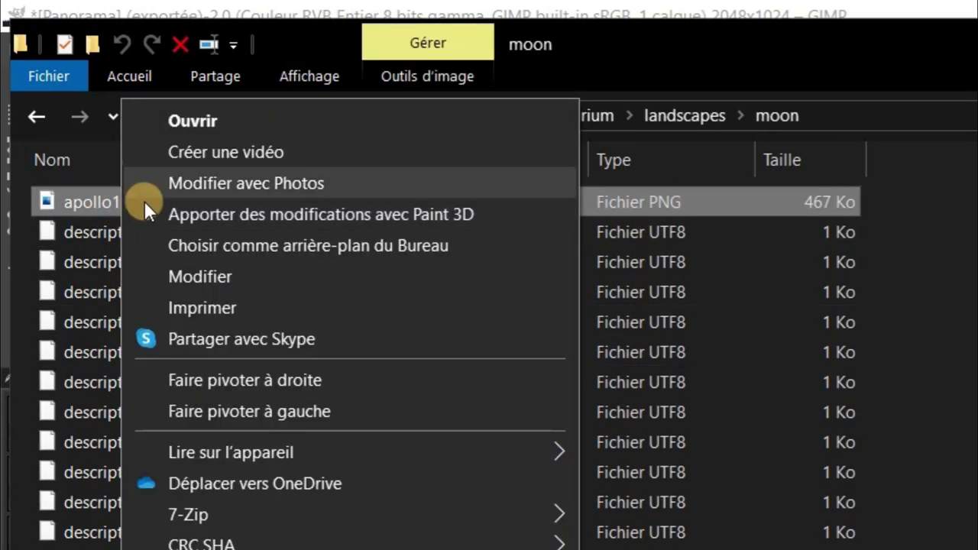
pyautogui.click(190, 124)
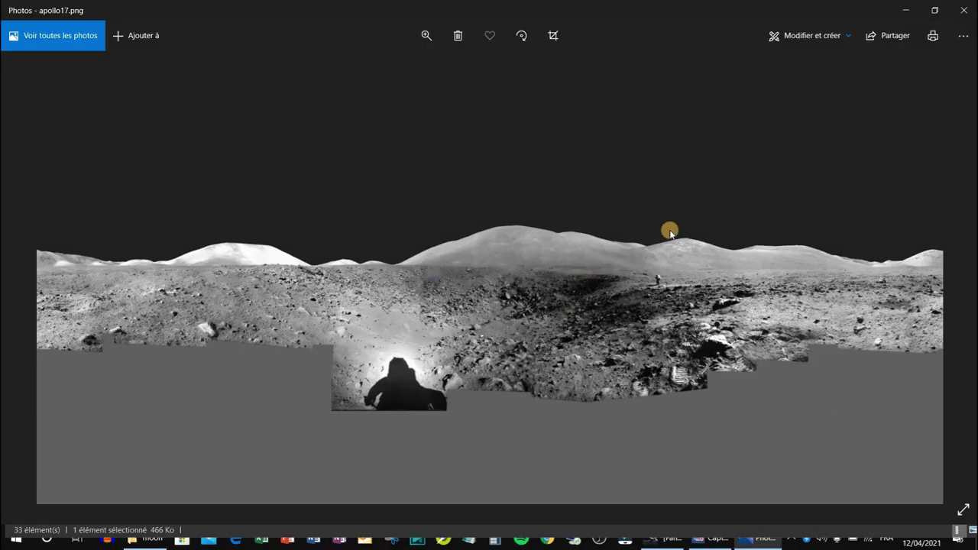
pyautogui.click(963, 11)
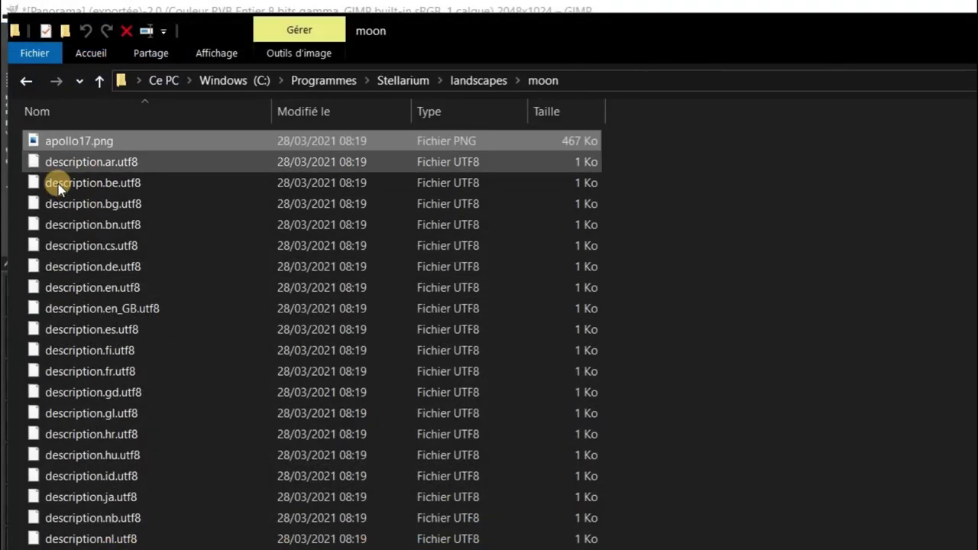
# Rename apollo17.png in the moon folder as apollo17_.png, granting administrator rights
pyautogui.click(81, 140)
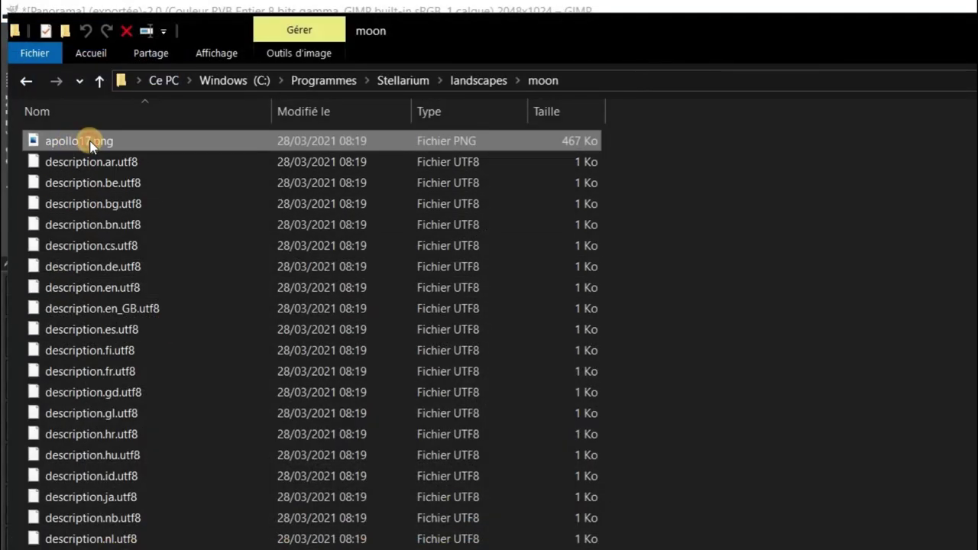
pyautogui.click(86, 140)
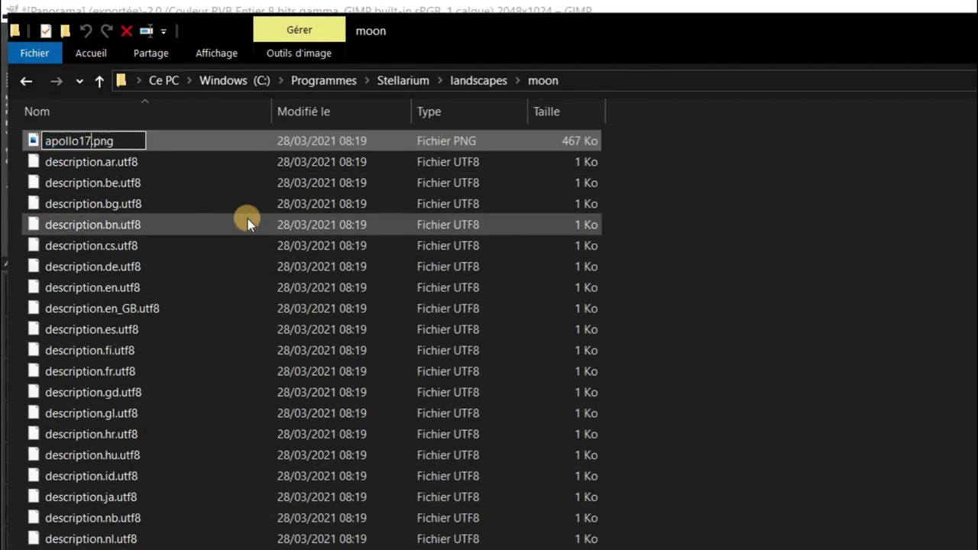
pyautogui.write('_')
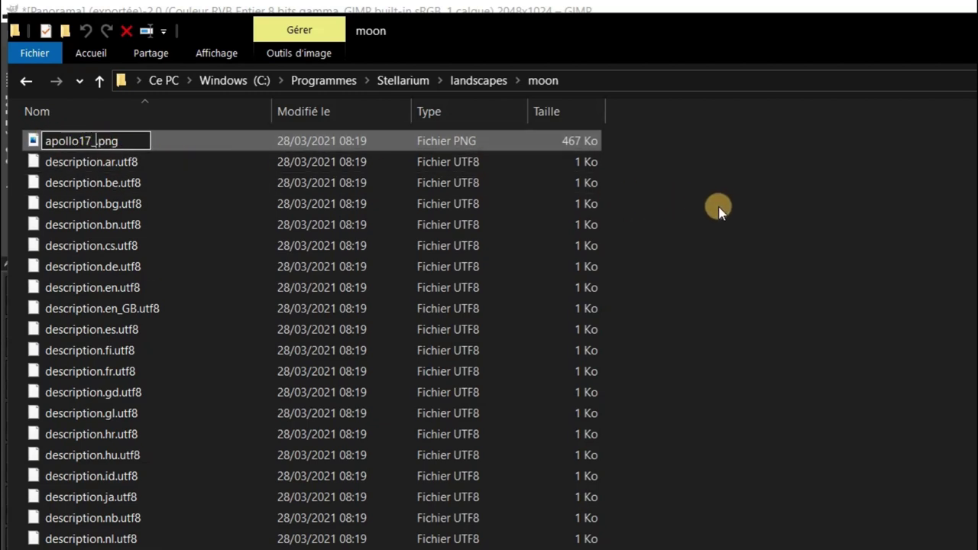
pyautogui.press('Return')
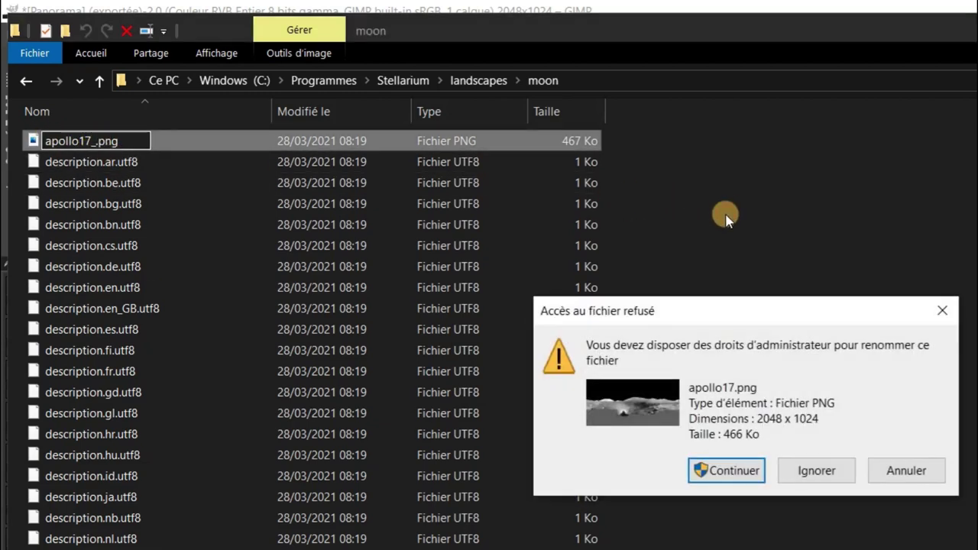
pyautogui.click(725, 472)
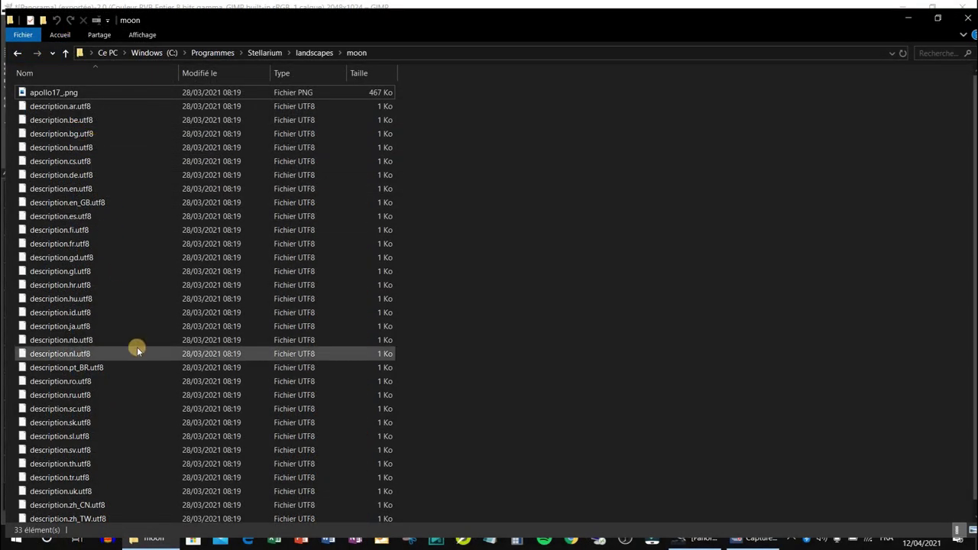
# Open a second File Explorer window showing the PANORAMA folder inside Images
pyautogui.rightClick(145, 540)
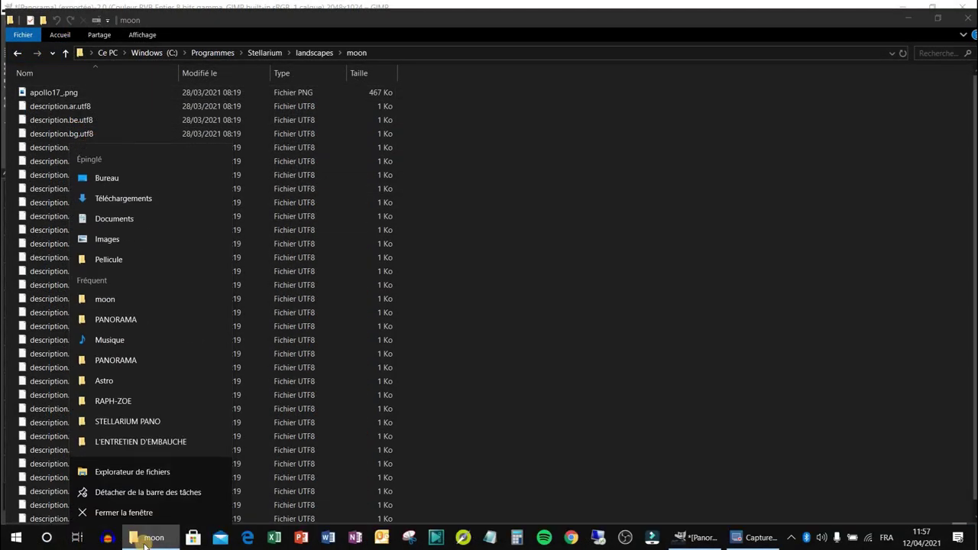
pyautogui.click(122, 469)
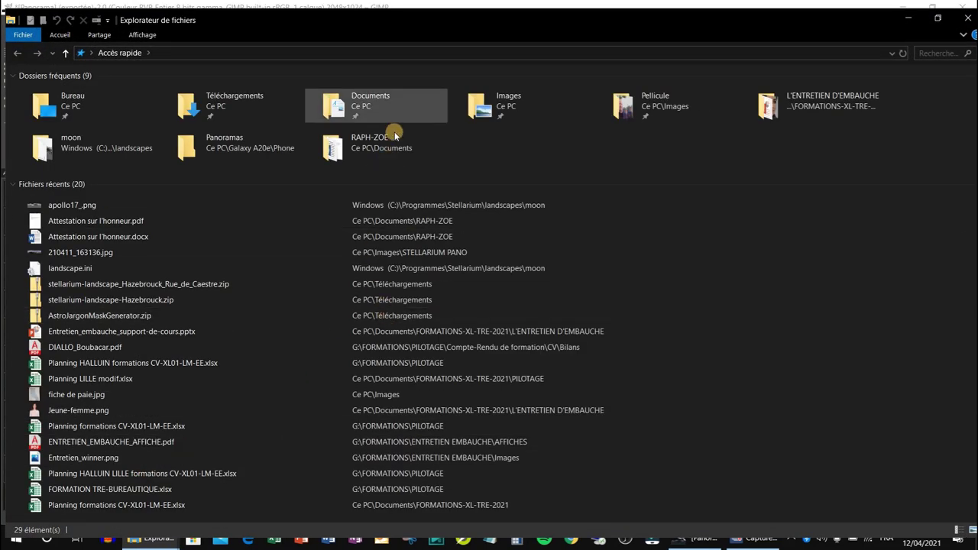
pyautogui.doubleClick(497, 107)
pyautogui.doubleClick(184, 416)
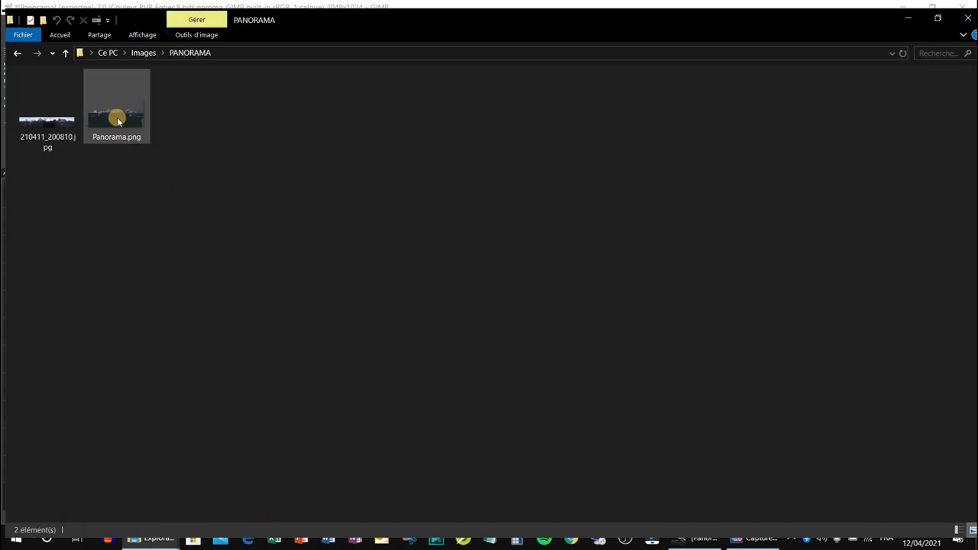
# Move Panorama.png from the PANORAMA folder into Stellarium's moon folder, granting administrator rights
pyautogui.moveTo(302, 19); pyautogui.dragTo(714, 63)
pyautogui.moveTo(538, 164); pyautogui.dragTo(141, 194)
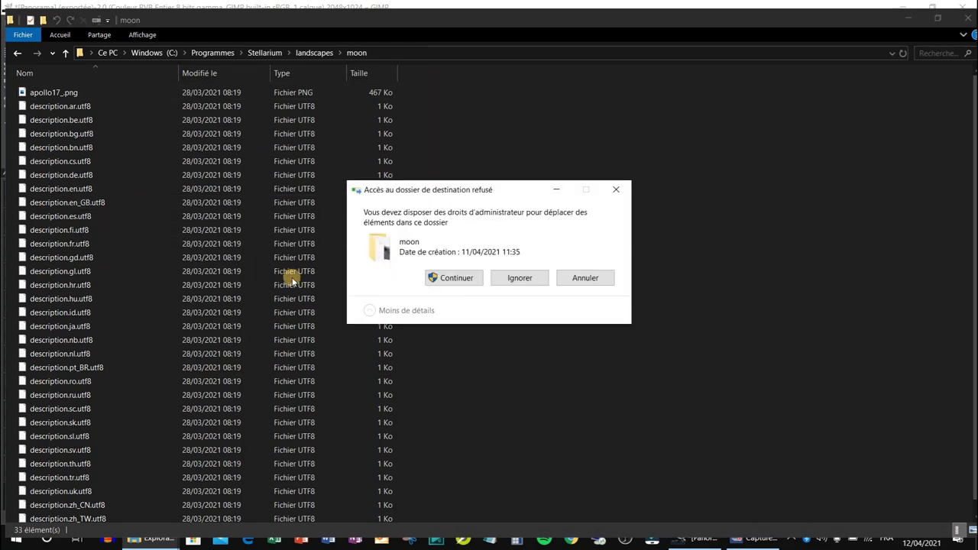
pyautogui.click(452, 278)
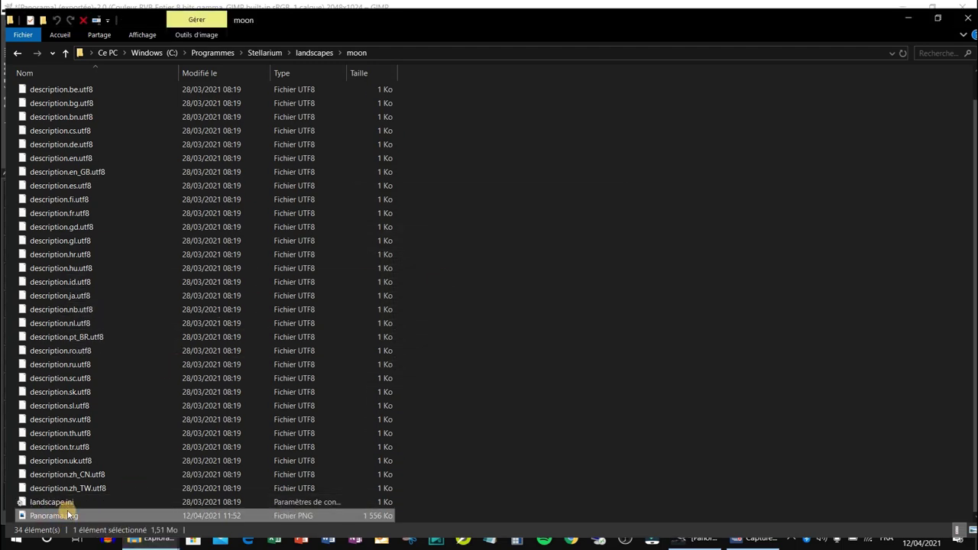
# Rename Panorama.png in the moon folder as appolo17.png, granting administrator rights
pyautogui.moveTo(64, 518)
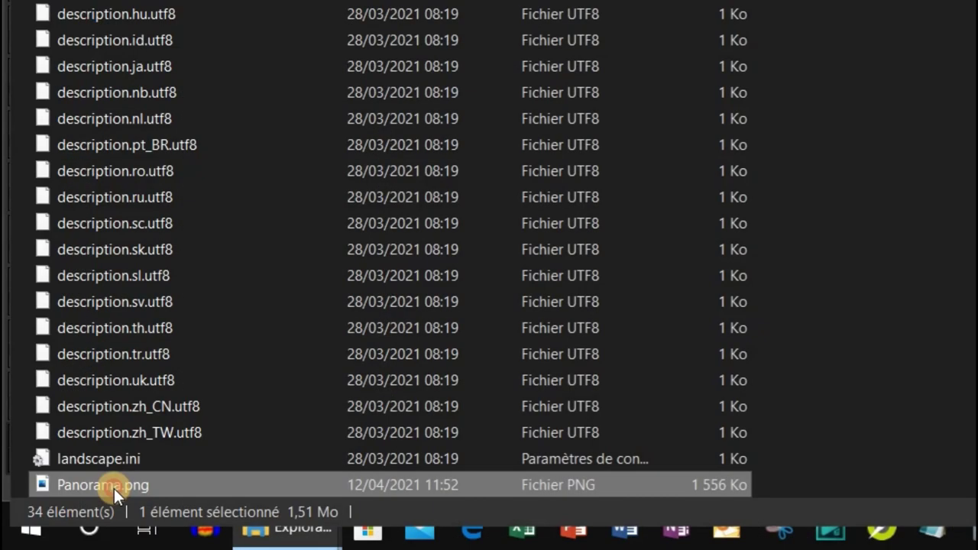
pyautogui.click(114, 486)
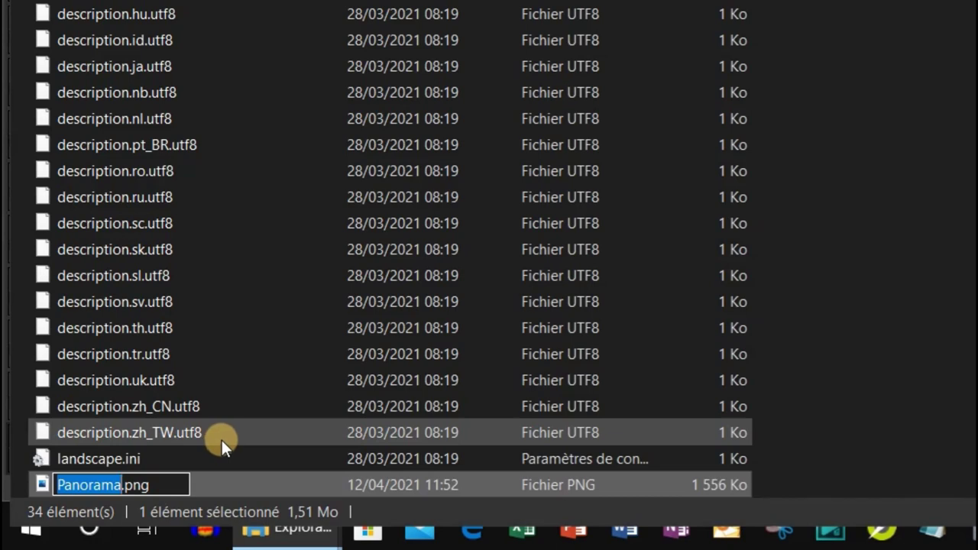
pyautogui.write('appolo17')
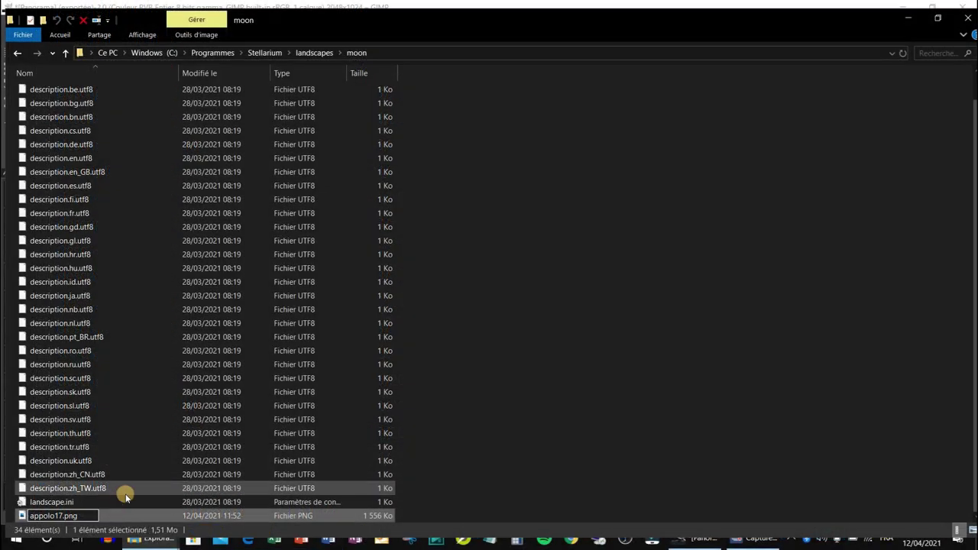
pyautogui.press('Return')
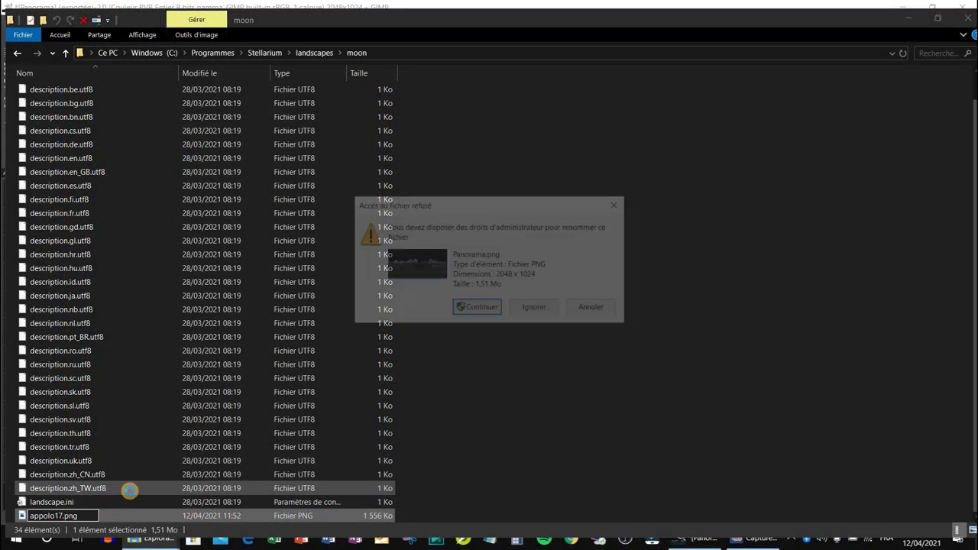
pyautogui.click(478, 309)
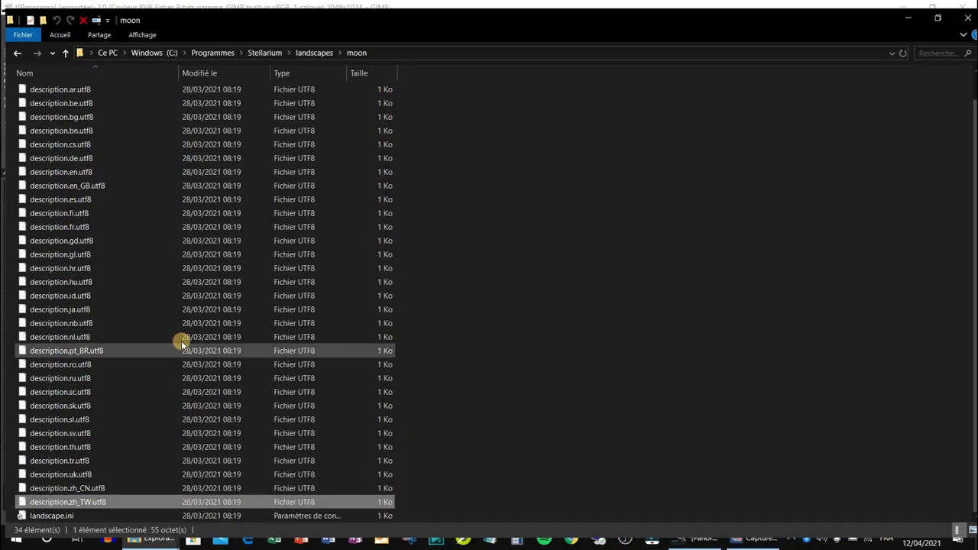
# Correct the name of appolo17.png in the moon folder to apollo17.png, granting administrator rights
pyautogui.scroll(-1, 168, 350)
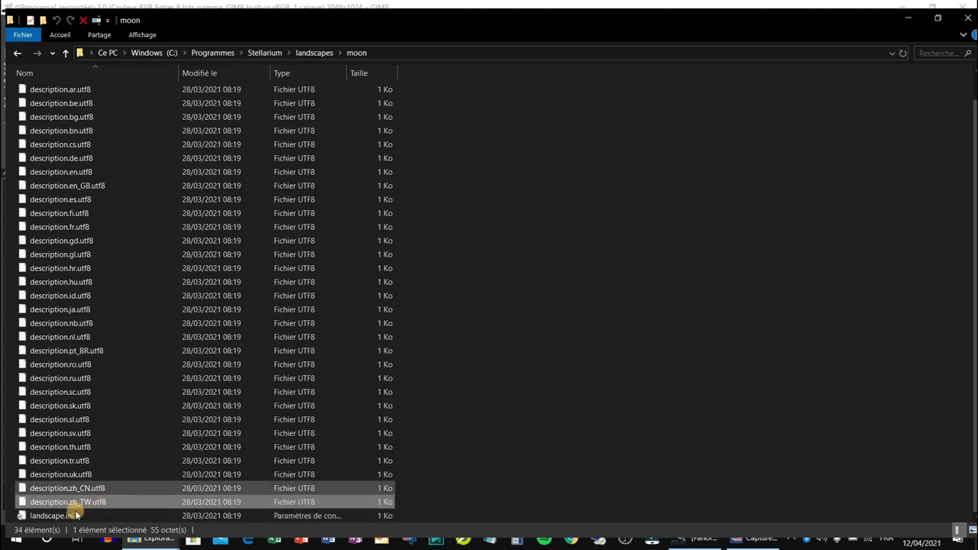
pyautogui.scroll(1, 137, 275)
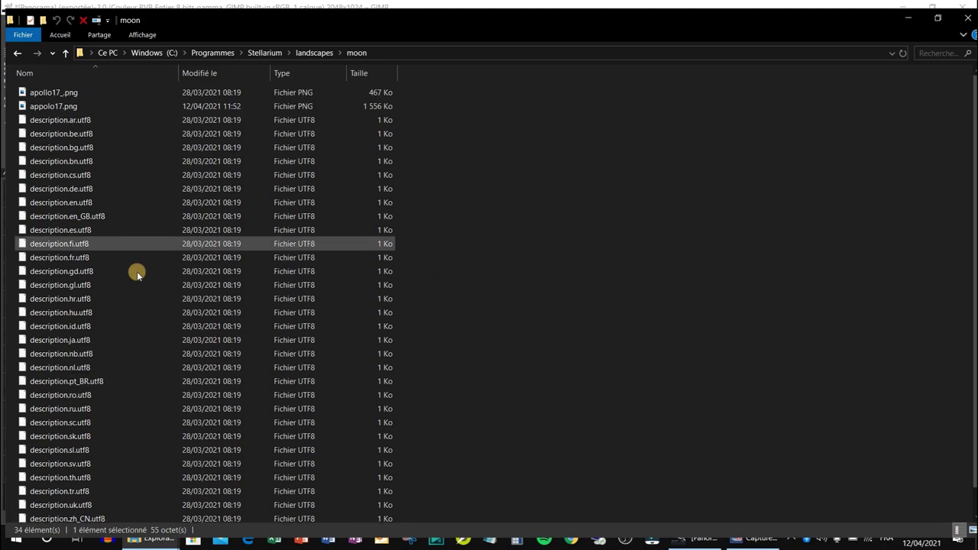
pyautogui.click(52, 109)
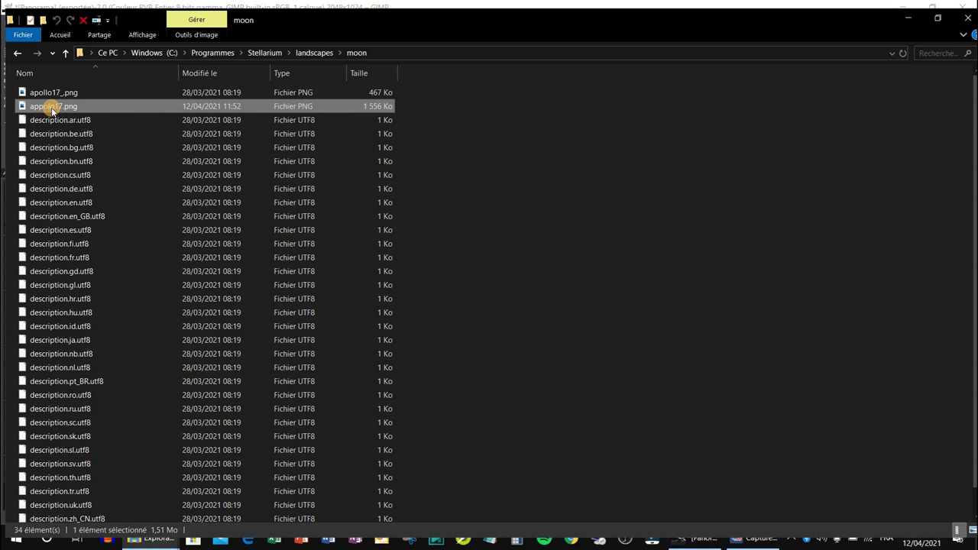
pyautogui.click(52, 111)
pyautogui.click(54, 107)
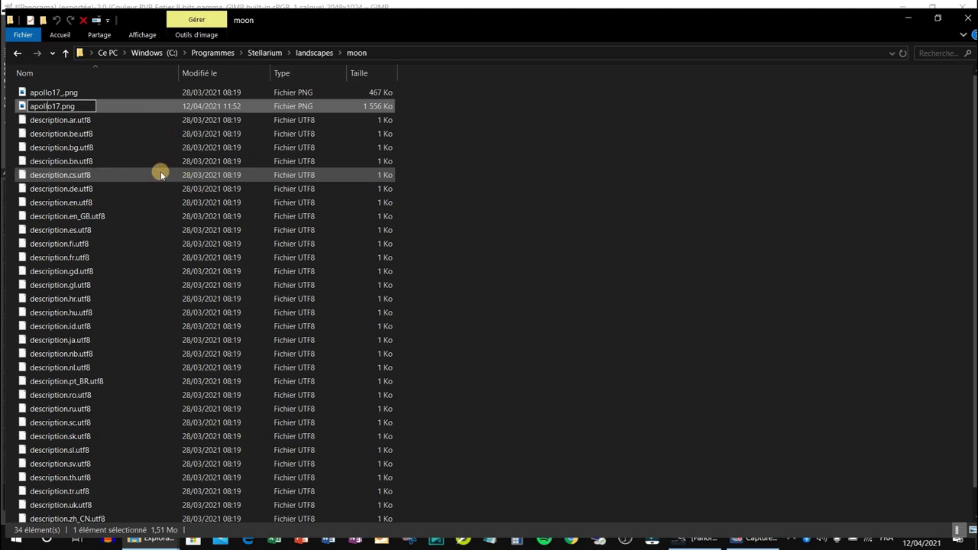
pyautogui.click(126, 148)
pyautogui.click(482, 314)
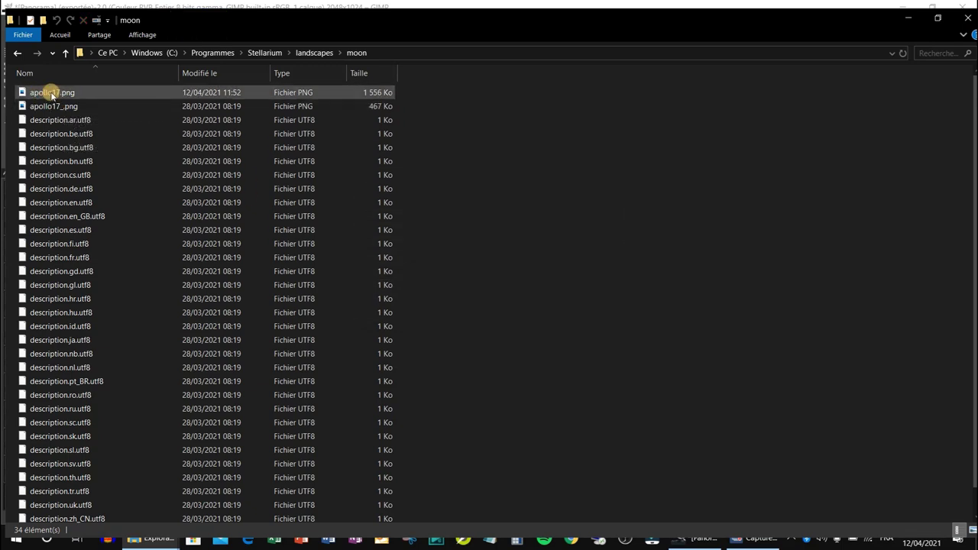
pyautogui.moveTo(51, 95)
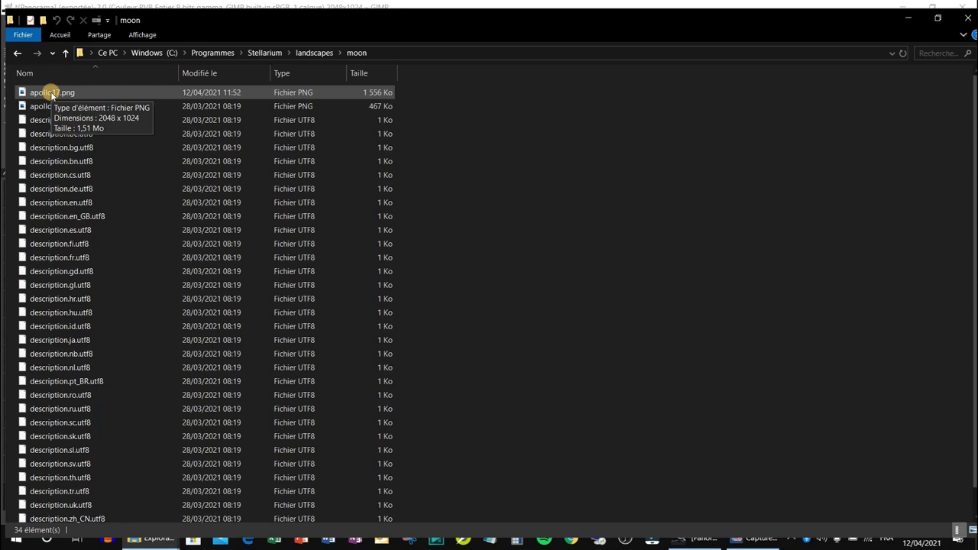
# Close both File Explorer windows and quit GIMP, discarding the unsaved changes
pyautogui.click(967, 17)
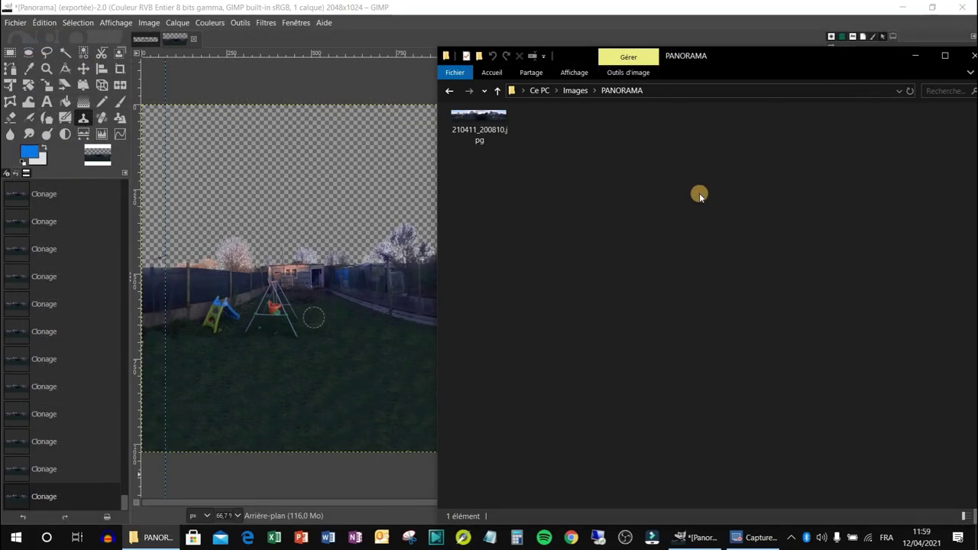
pyautogui.moveTo(875, 54); pyautogui.dragTo(800, 54)
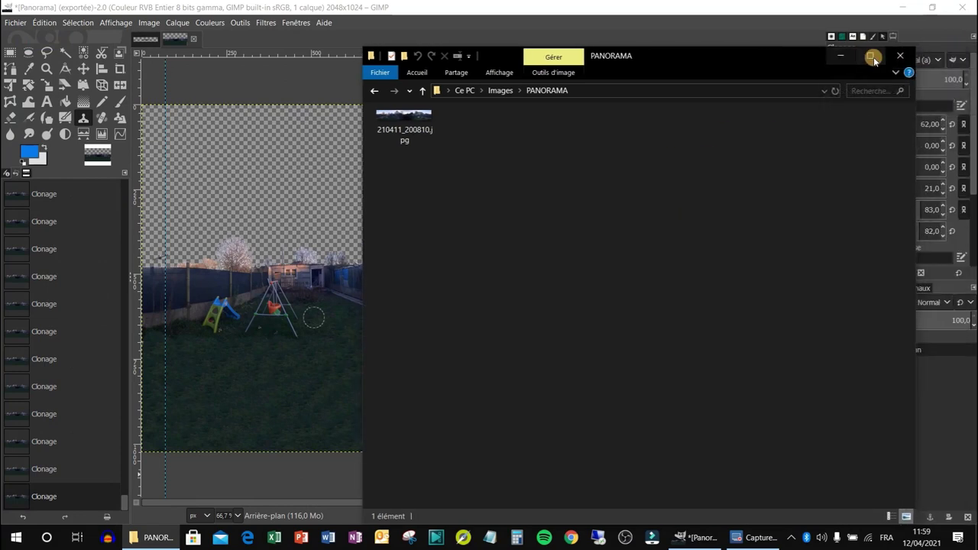
pyautogui.click(899, 58)
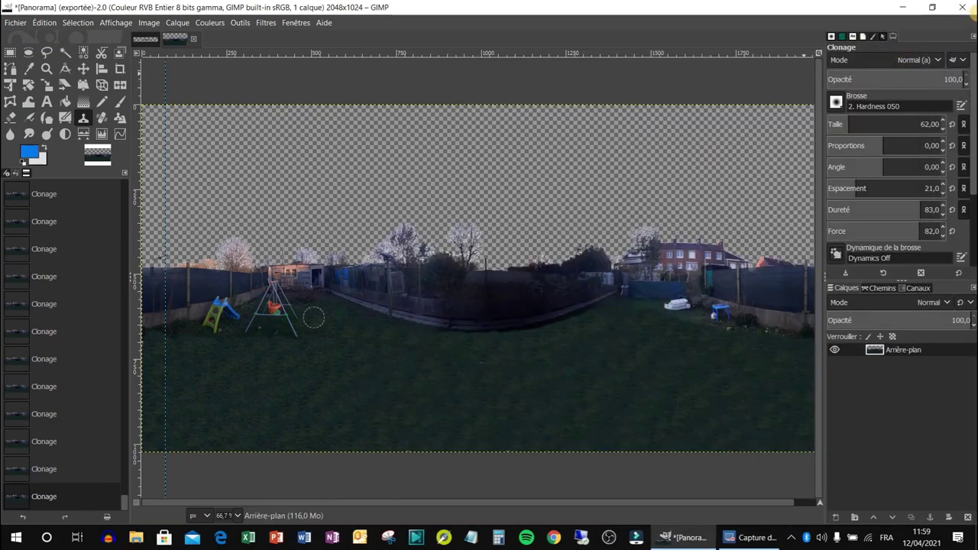
pyautogui.click(958, 9)
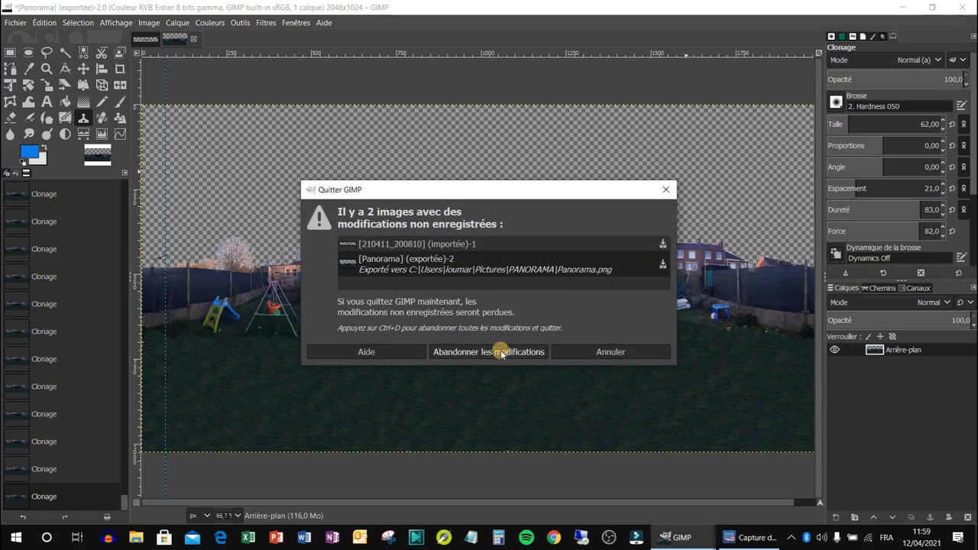
pyautogui.click(498, 350)
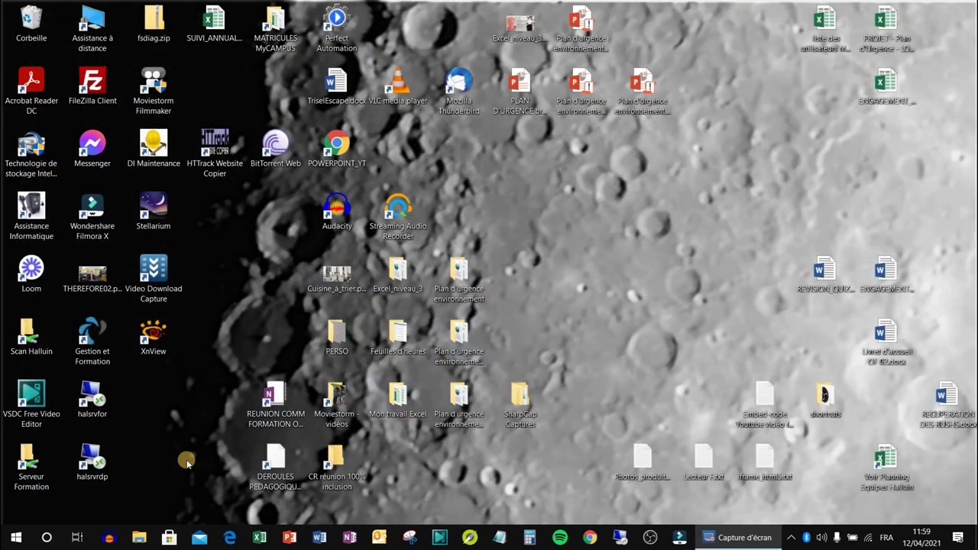
# Launch Stellarium in its standard mode and look around the current landscape from south to north-west
pyautogui.click(6, 541)
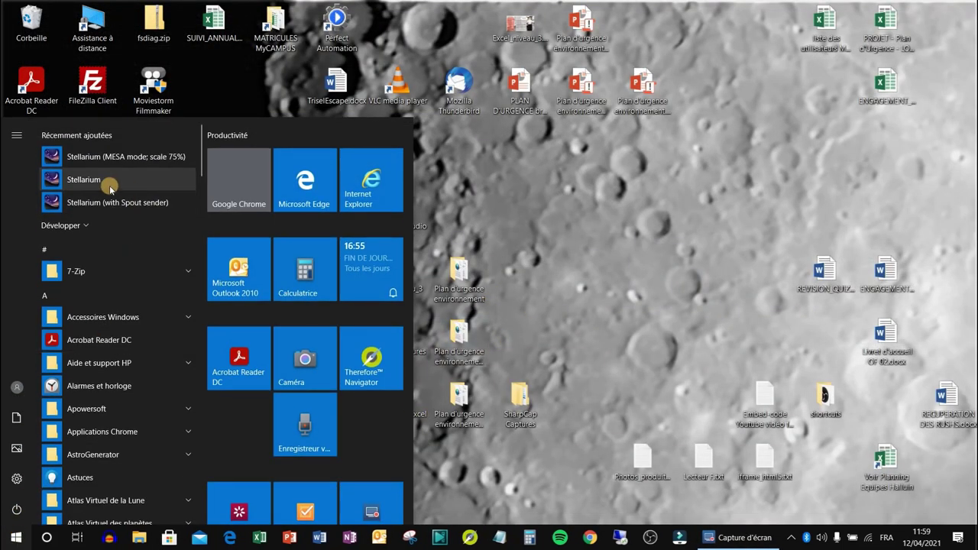
pyautogui.click(84, 180)
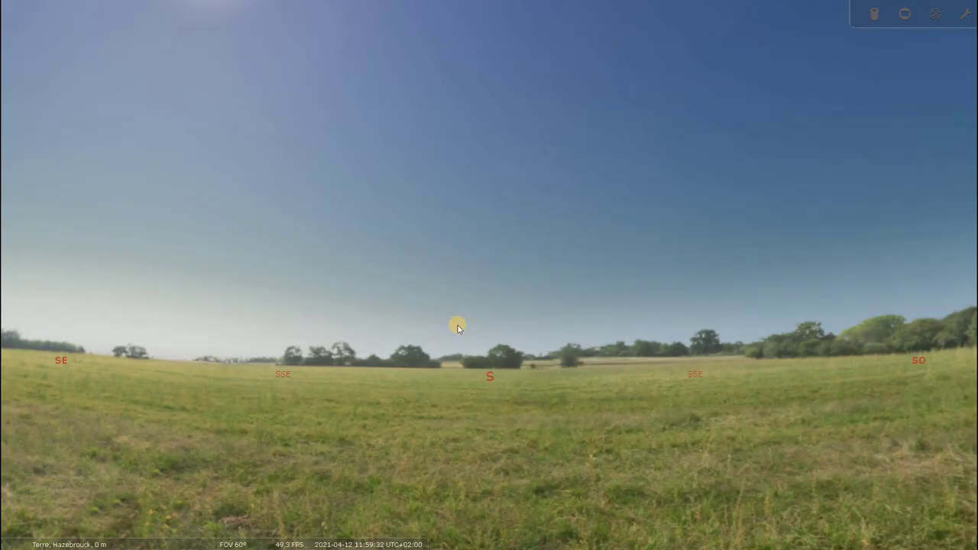
pyautogui.moveTo(539, 344); pyautogui.dragTo(539, 176)
pyautogui.moveTo(697, 233); pyautogui.dragTo(3, 283)
pyautogui.moveTo(877, 275); pyautogui.dragTo(423, 302)
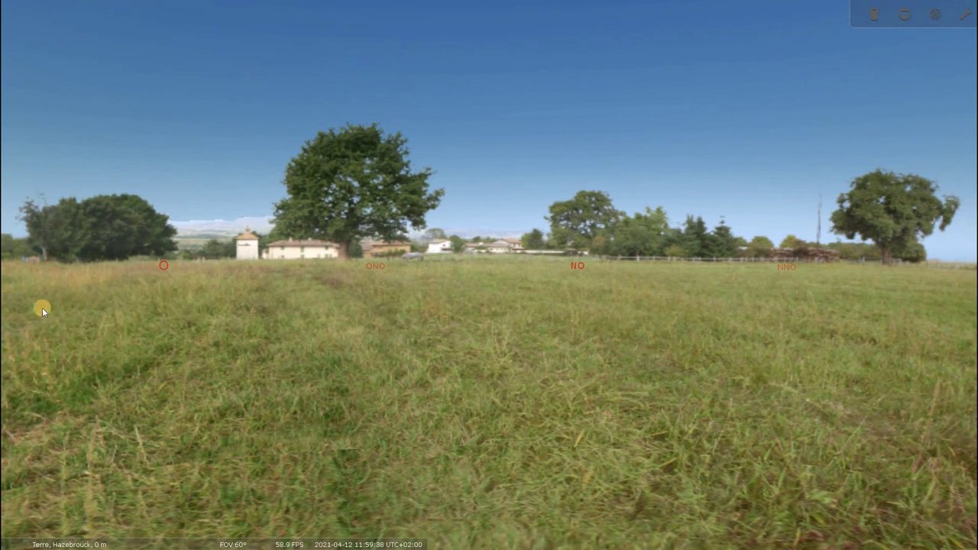
# Switch Stellarium's landscape to Lune in the display settings and close the settings window
pyautogui.moveTo(17, 305)
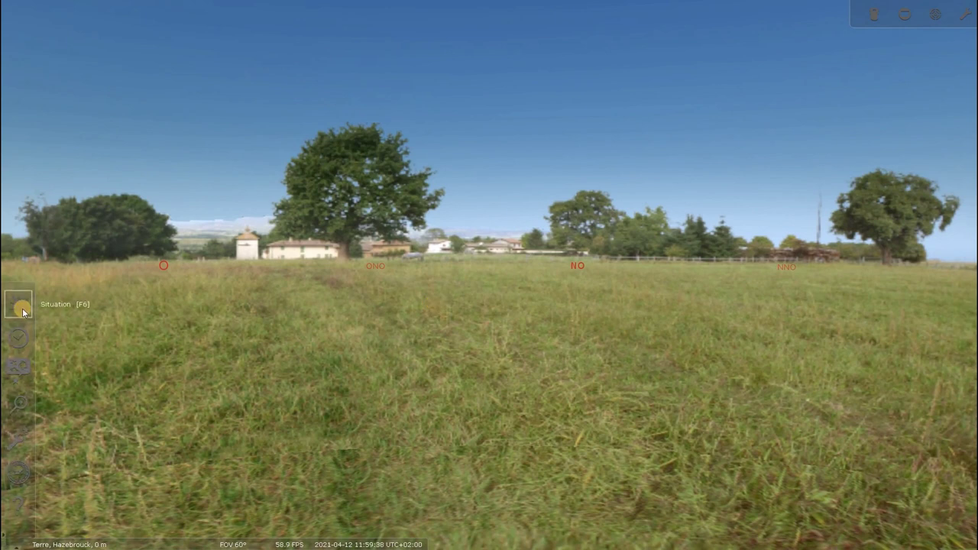
pyautogui.click(16, 370)
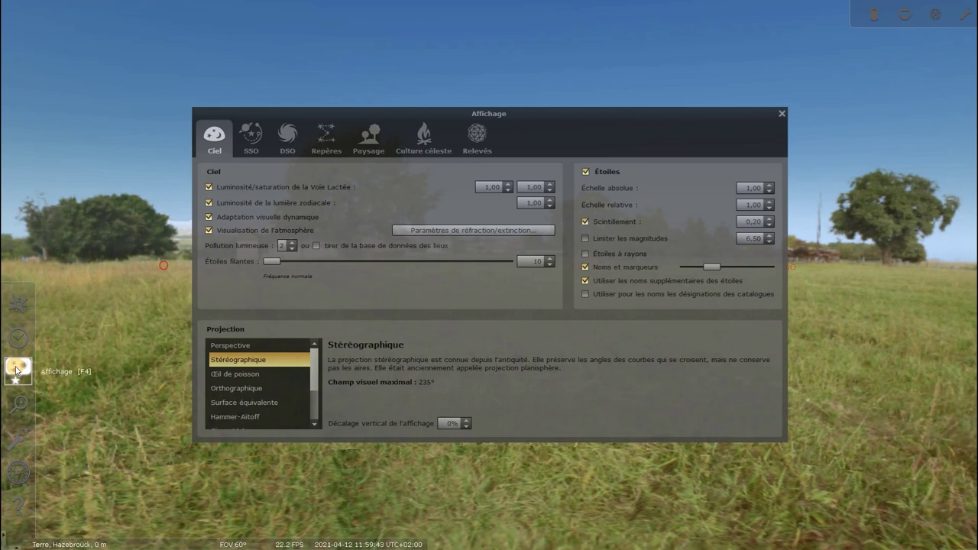
pyautogui.click(372, 138)
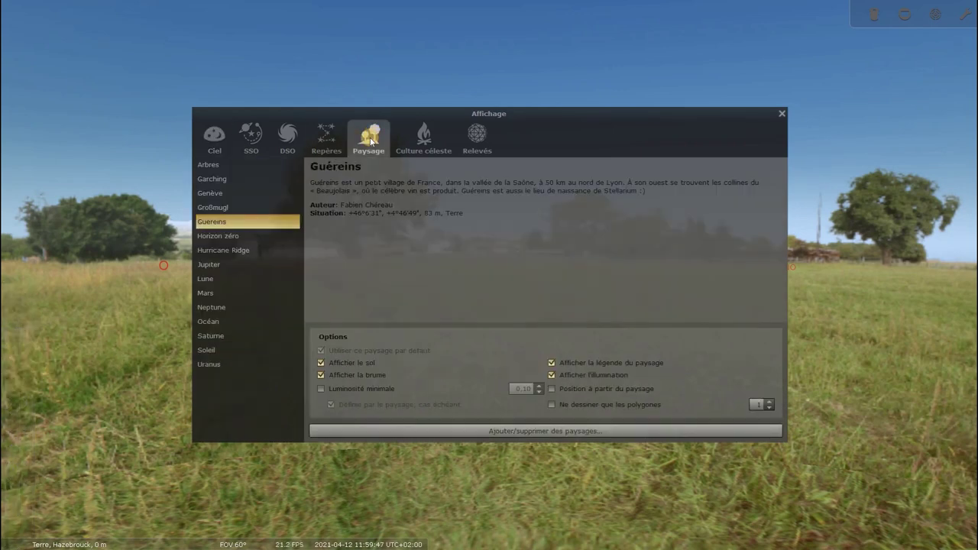
pyautogui.click(206, 282)
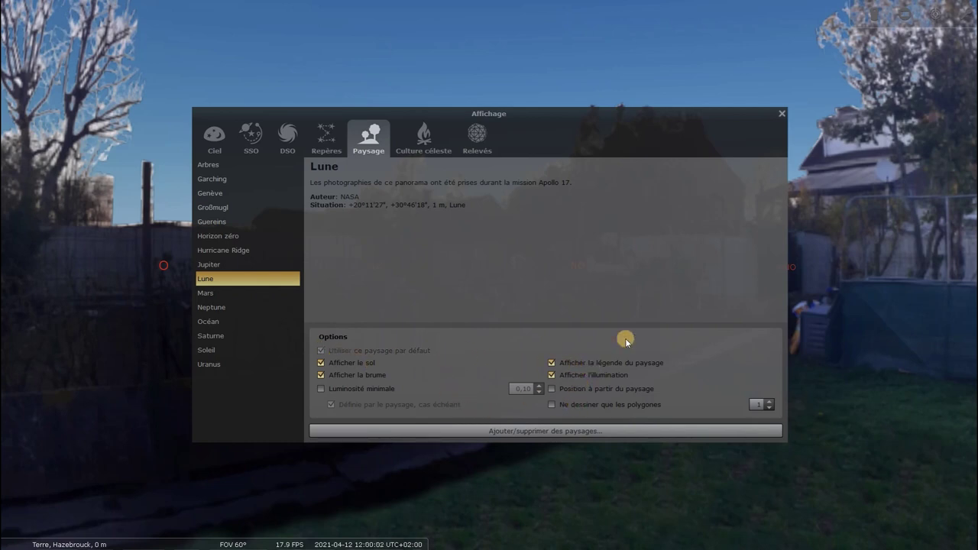
pyautogui.click(782, 114)
# Look around the garden panorama from north-west to east, examining the horizon and the sky above the eastern fence
pyautogui.moveTo(742, 155); pyautogui.dragTo(255, 253)
pyautogui.moveTo(554, 229); pyautogui.dragTo(745, 202)
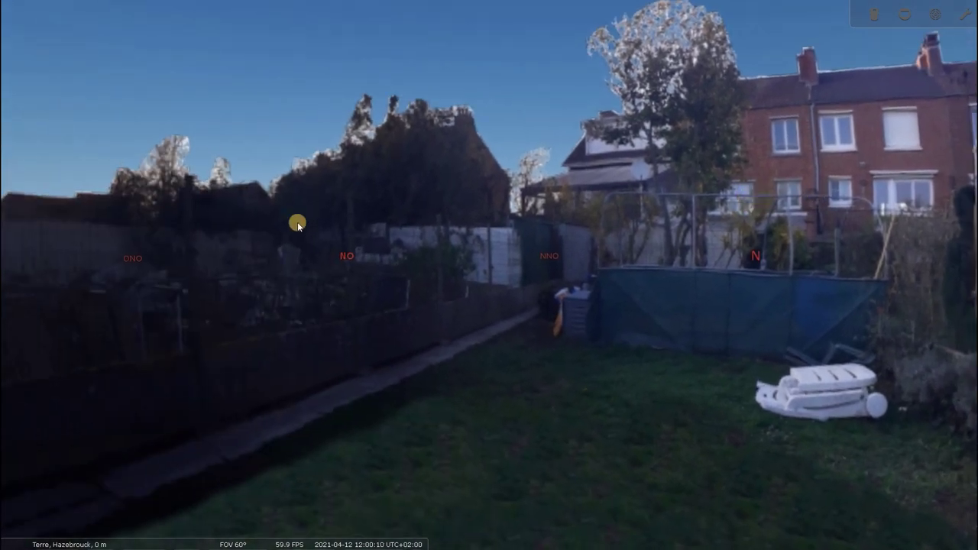
pyautogui.moveTo(216, 242); pyautogui.dragTo(883, 226)
pyautogui.moveTo(333, 197); pyautogui.dragTo(797, 240)
pyautogui.moveTo(109, 229); pyautogui.dragTo(492, 216)
pyautogui.moveTo(183, 217); pyautogui.dragTo(974, 272)
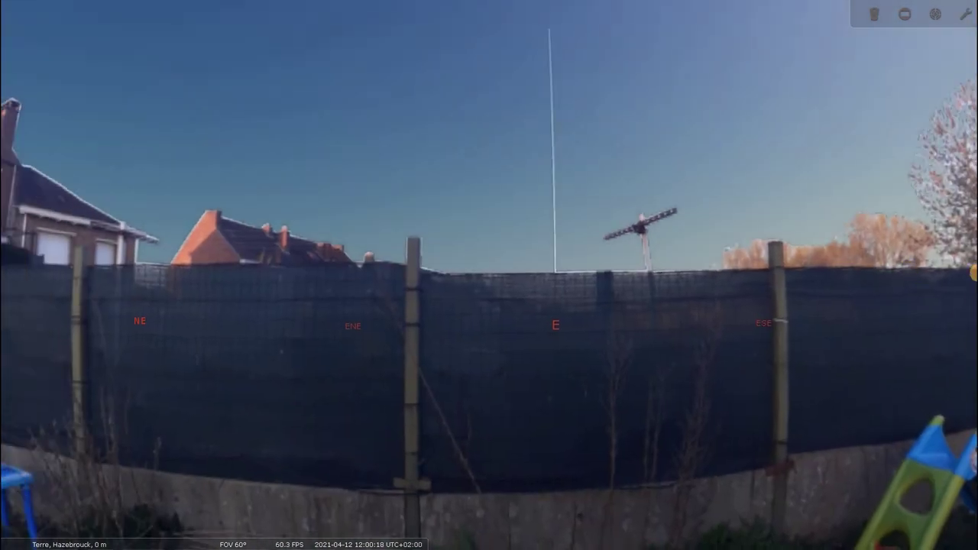
pyautogui.moveTo(690, 233); pyautogui.dragTo(706, 315)
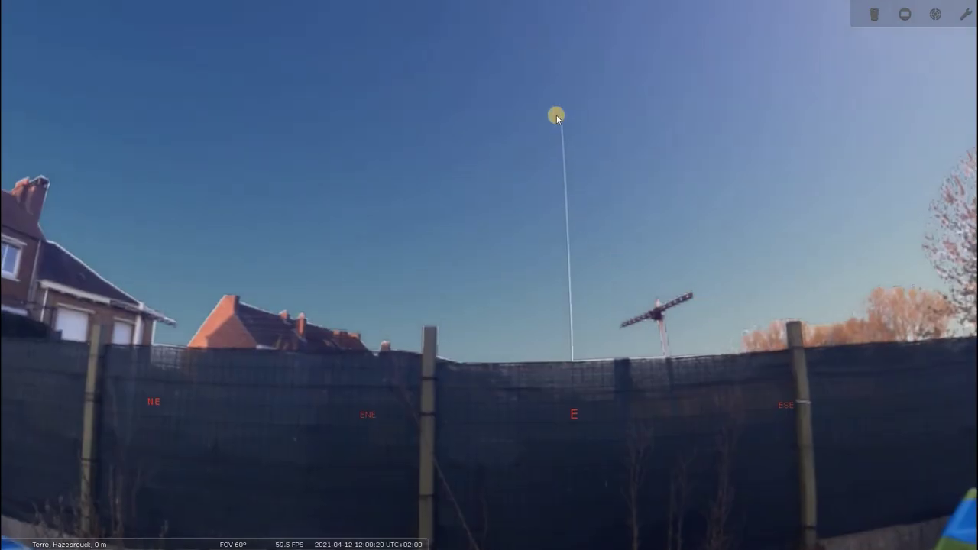